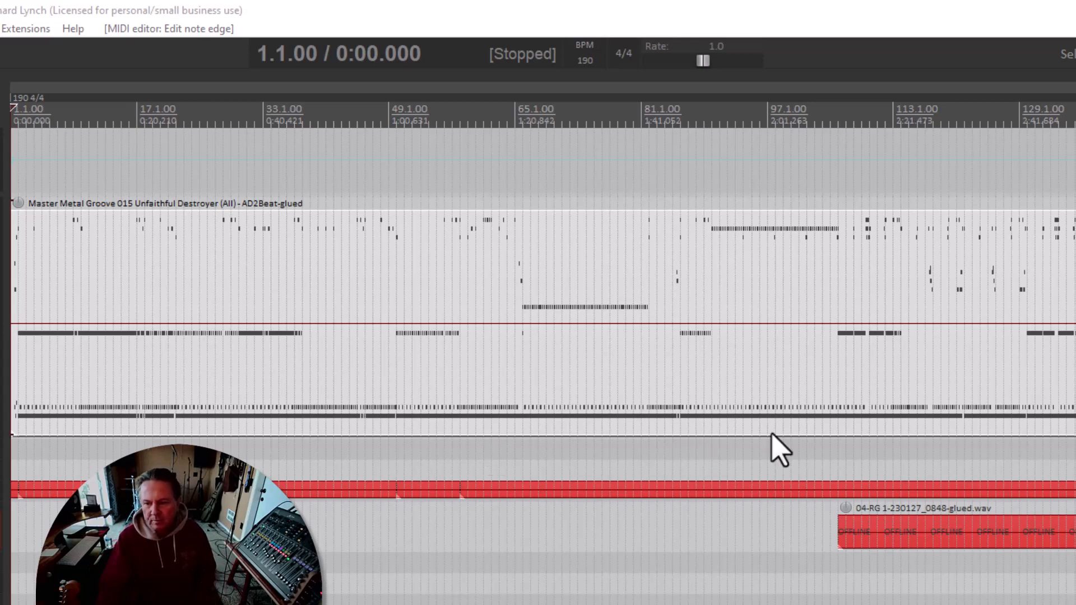
Step: Select all the drum and audio items in the arrangement and glue them
left_click_drag(1073, 547, 12, 197)
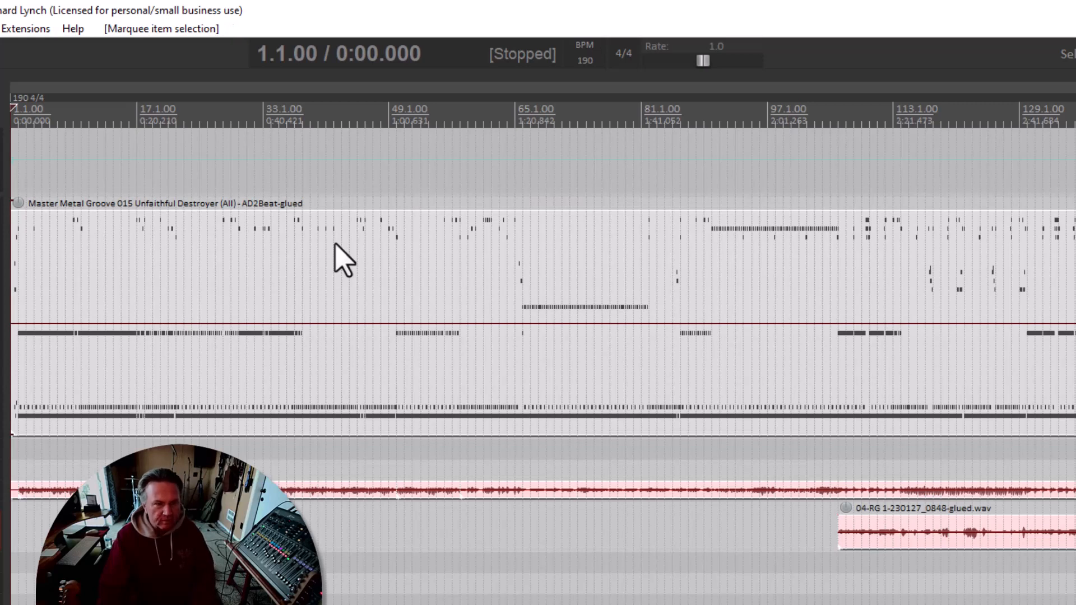
key("ctrl+g")
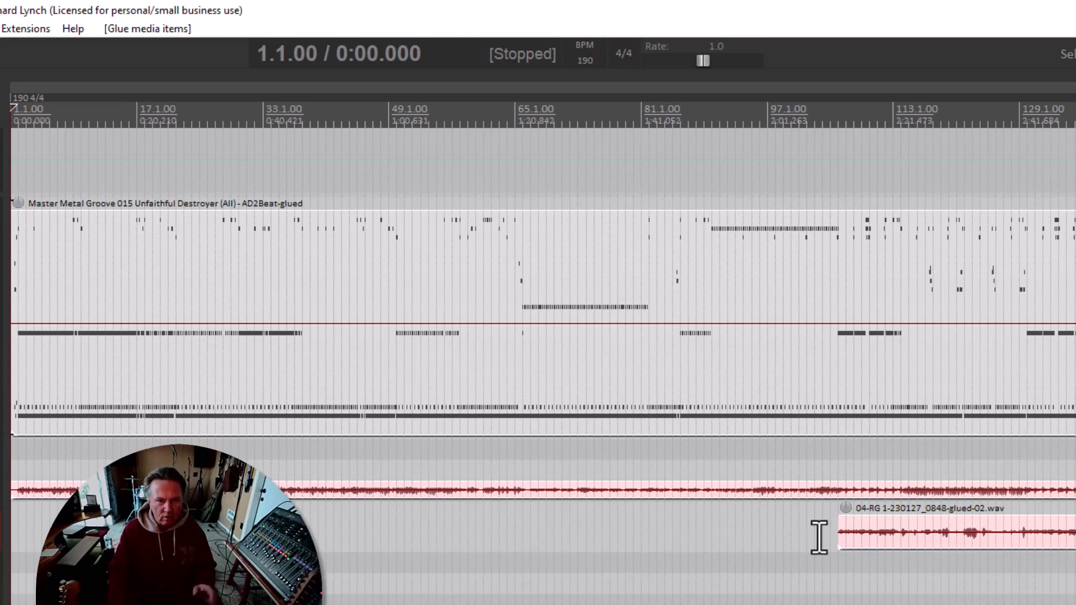
mouse_move(392, 277)
left_mouse_down()
mouse_move(431, 275)
mouse_move(398, 281)
mouse_move(442, 286)
mouse_move(378, 289)
left_mouse_up()
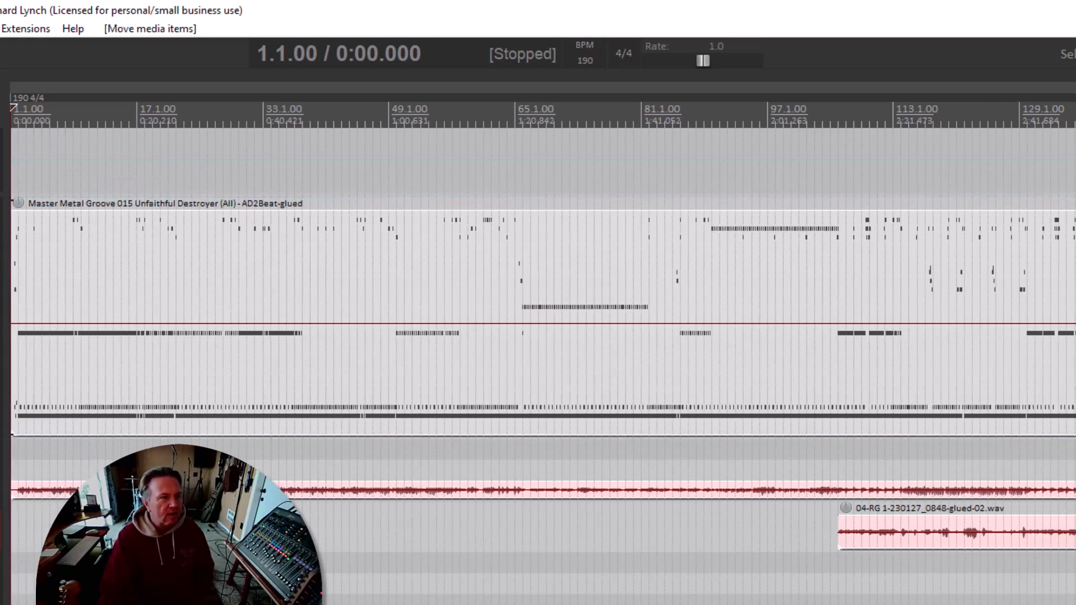
Step: Play the song's opening from the start of the timeline to hear where the first part begins
key("space")
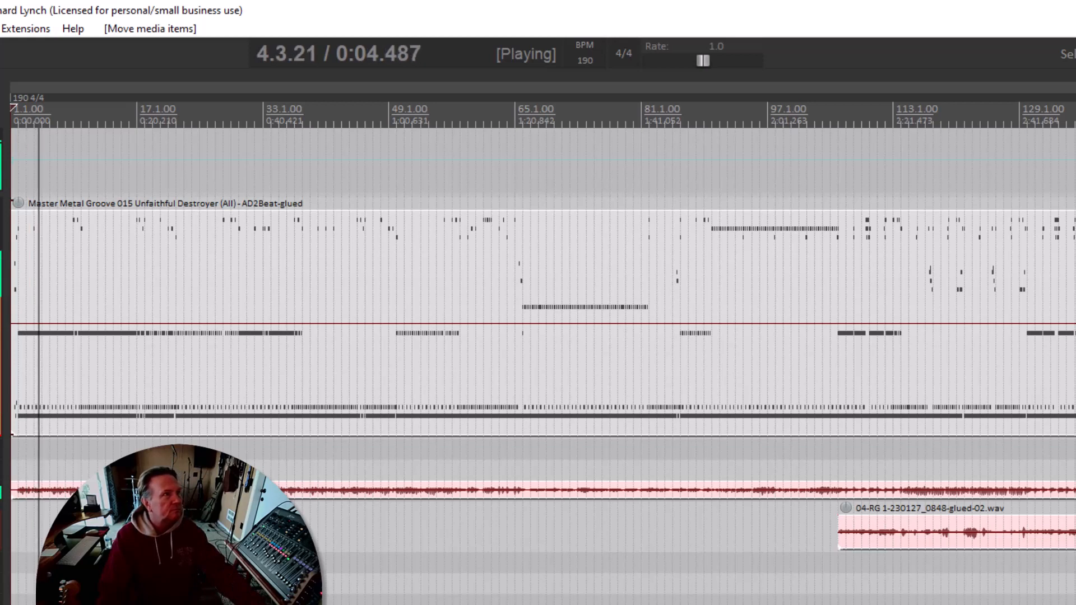
key("space")
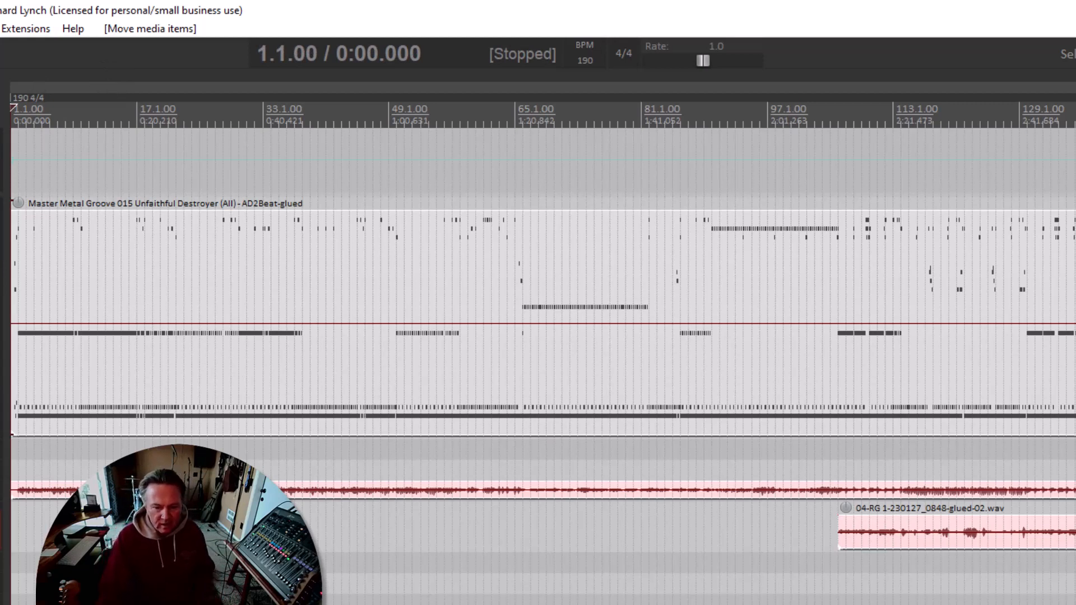
scroll(538, 313, "up", 5)
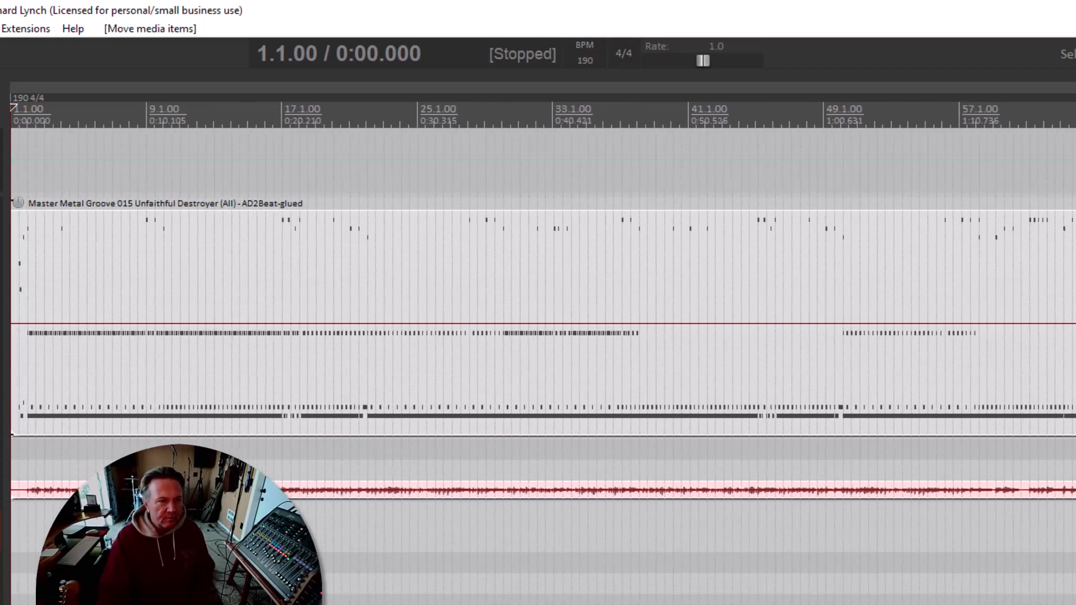
scroll(538, 314, "up", 2)
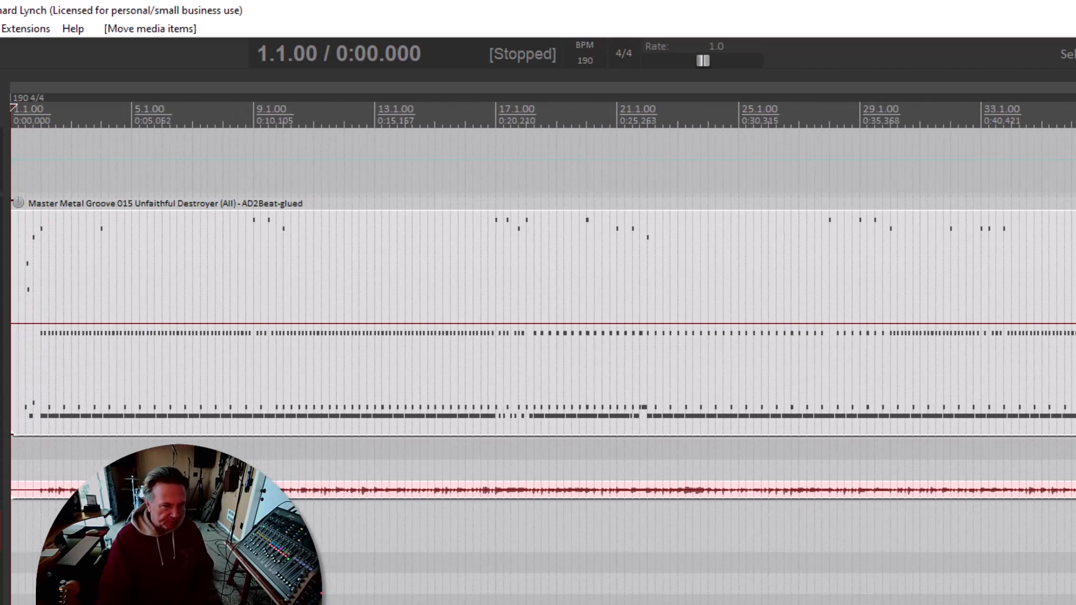
left_click(41, 590)
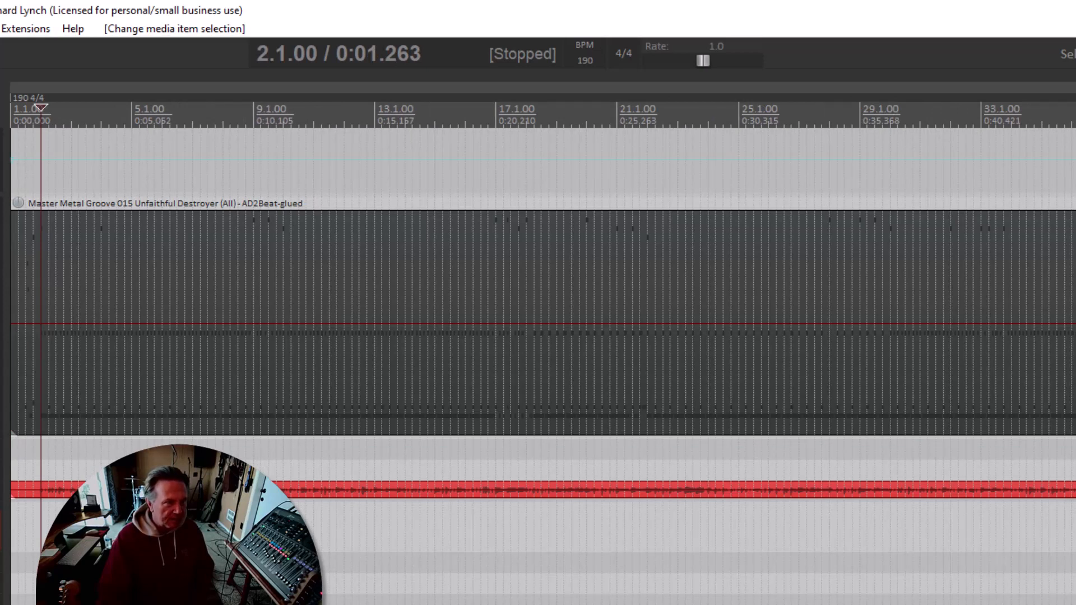
left_click(12, 576)
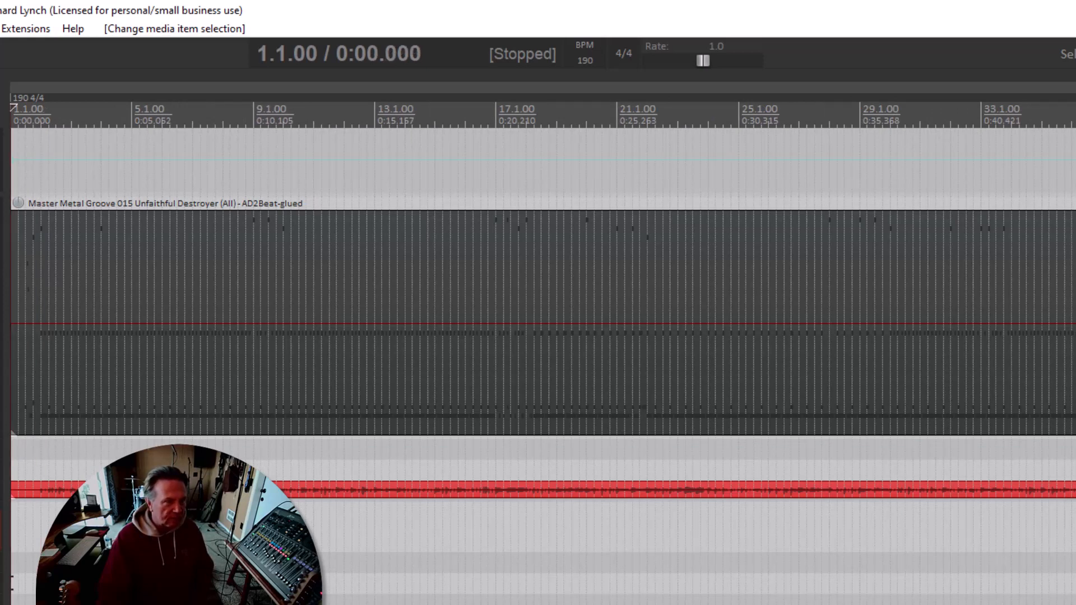
key("space")
key("space")
key("space")
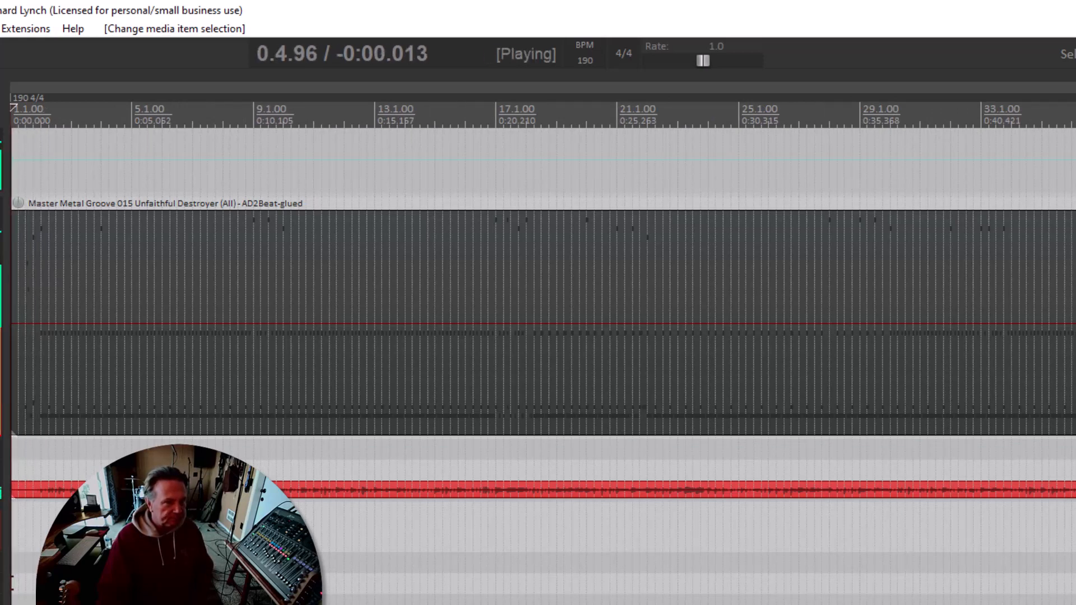
key("ctrl+space")
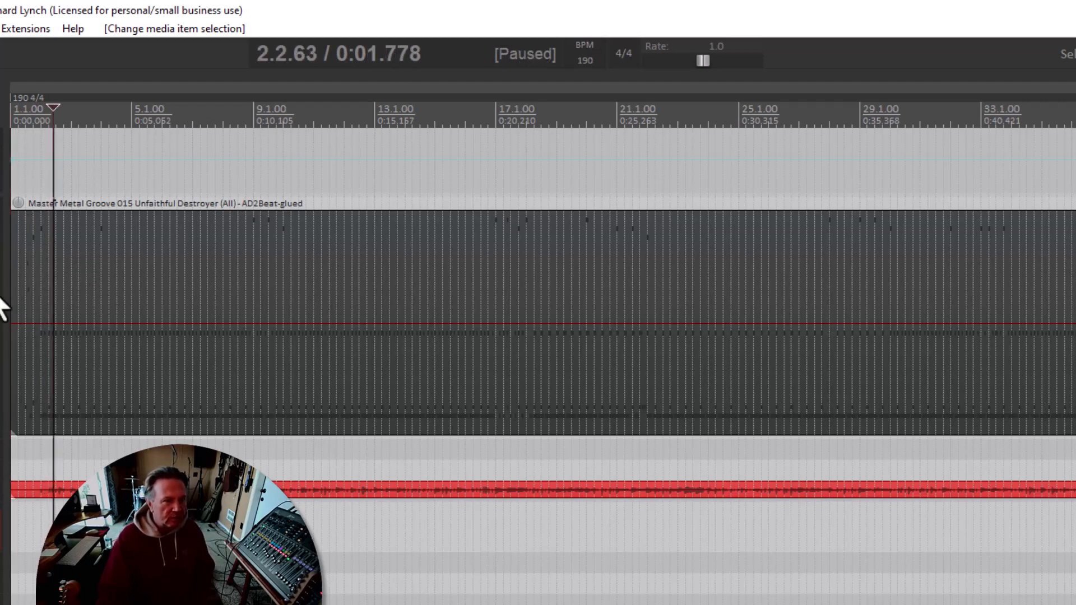
Step: Play the song from 2.1.00 to hear where the first section ends
left_click(29, 300)
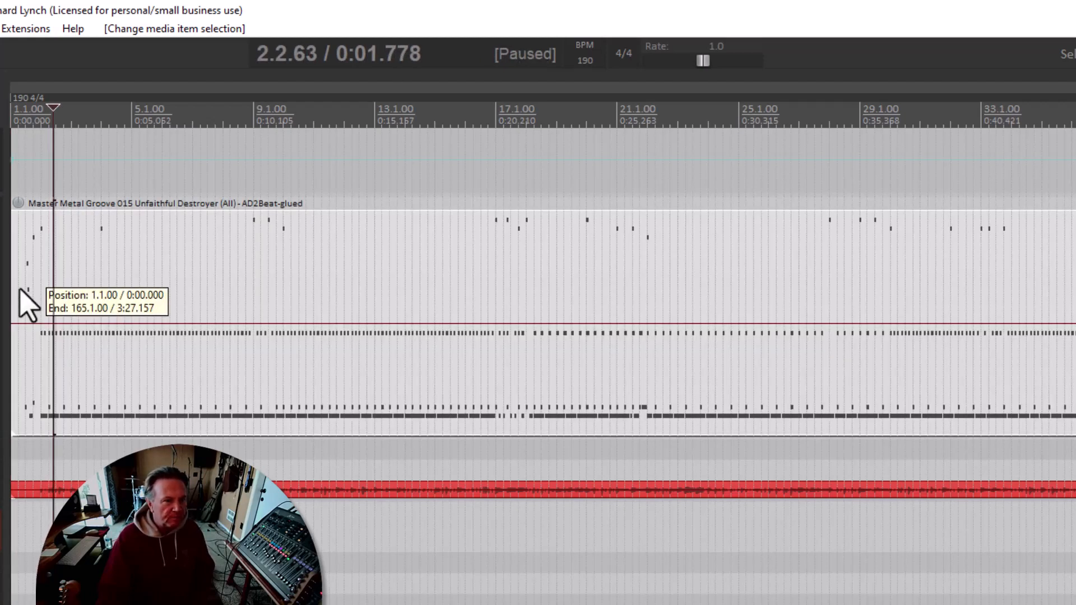
left_click(40, 428)
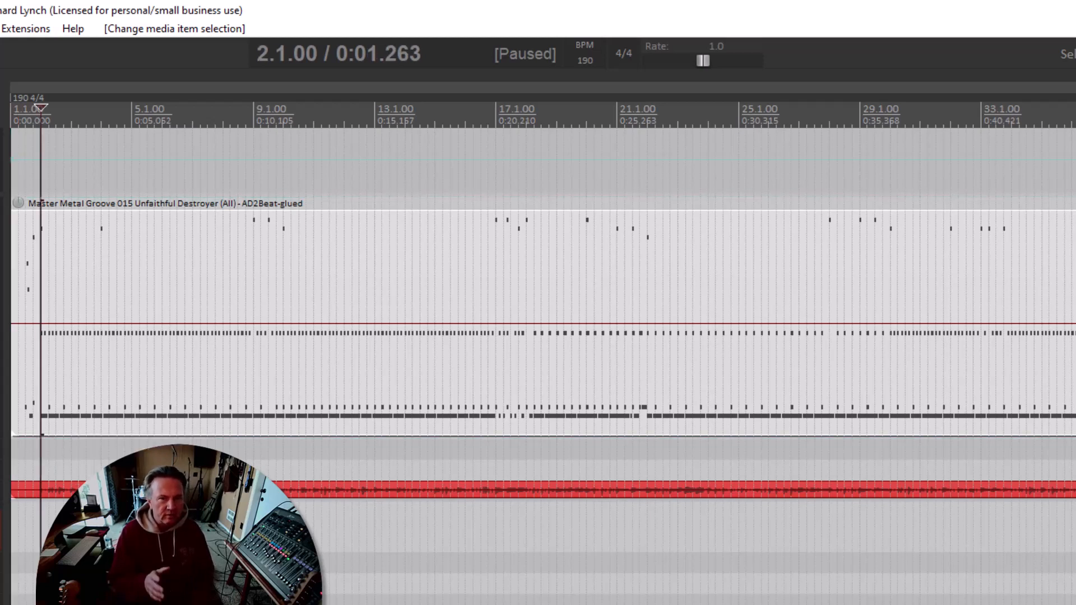
key("space")
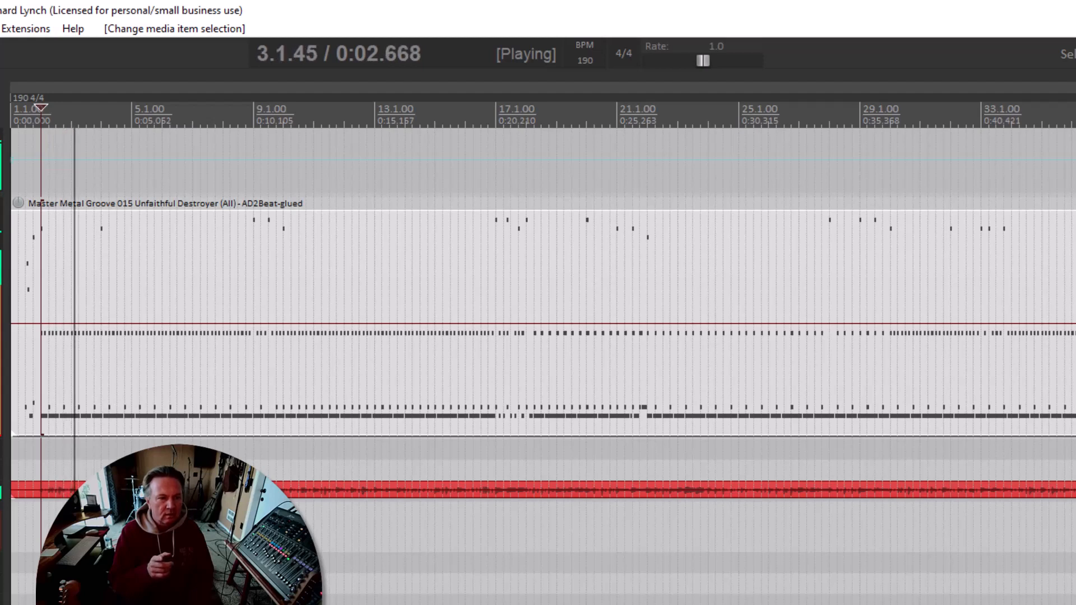
key("space")
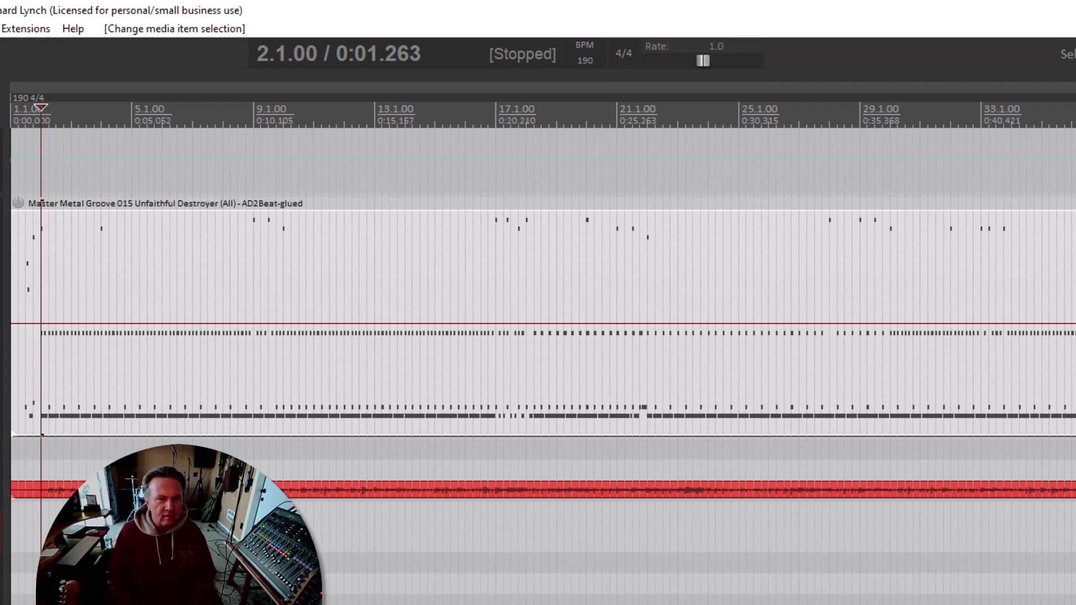
key("space")
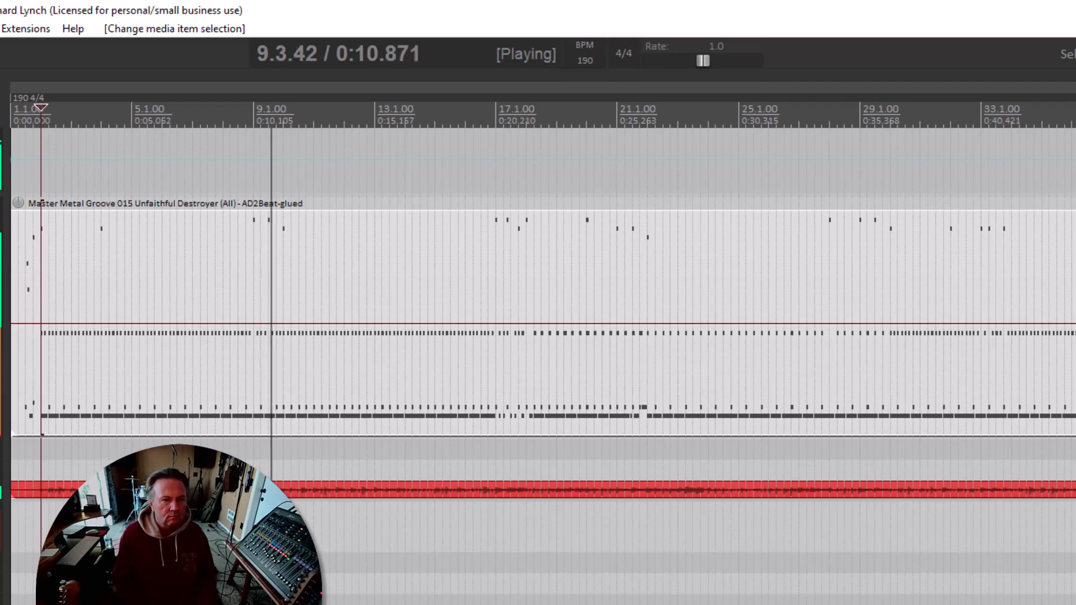
key("space")
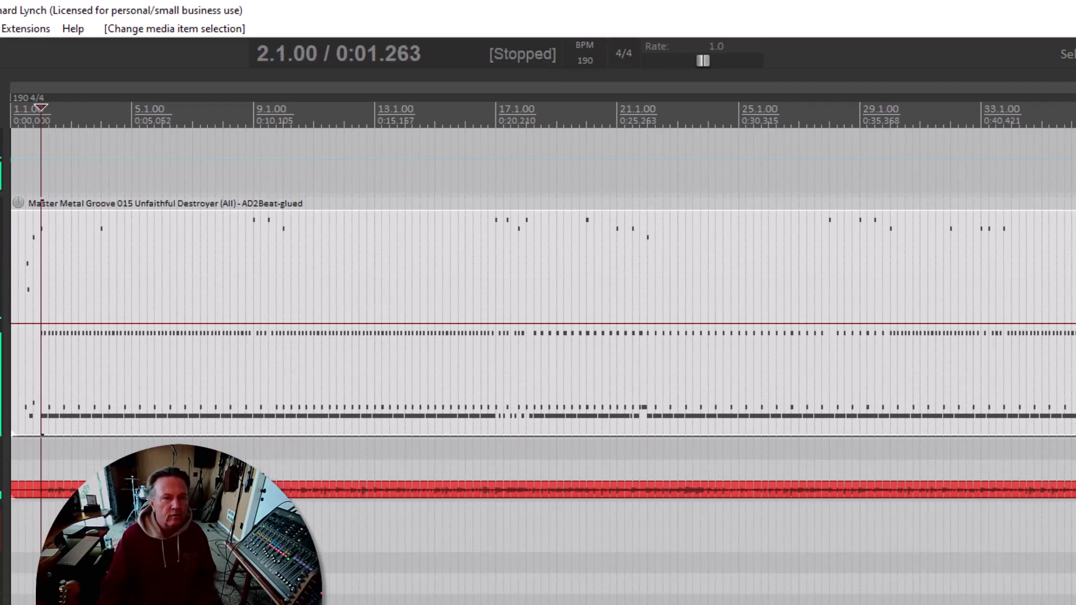
Step: Split all media items at 10.1.00, the end of the first section
left_click(283, 276)
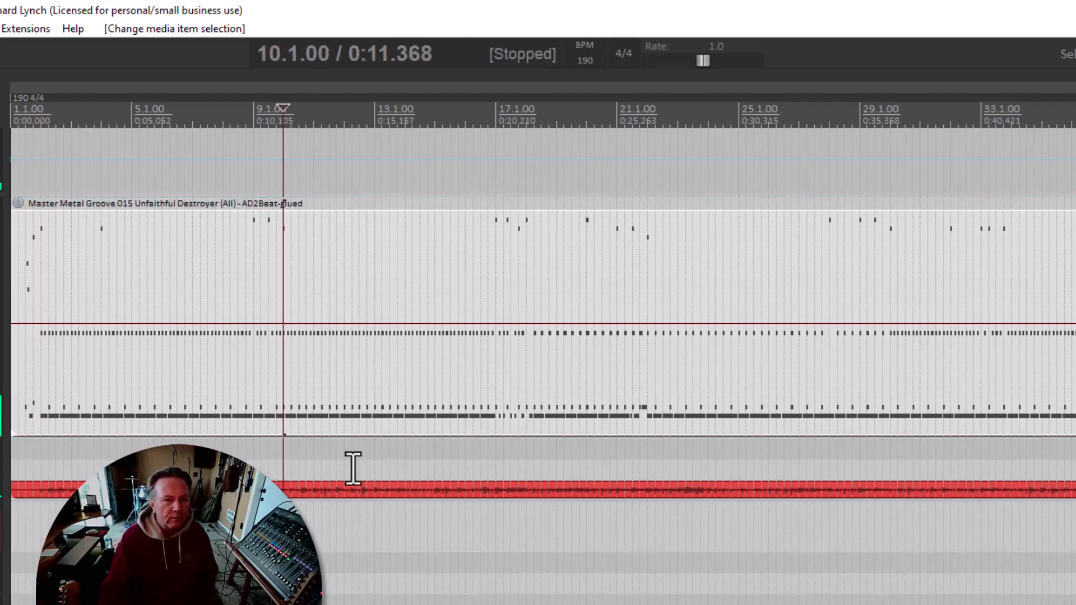
key("ctrl+a")
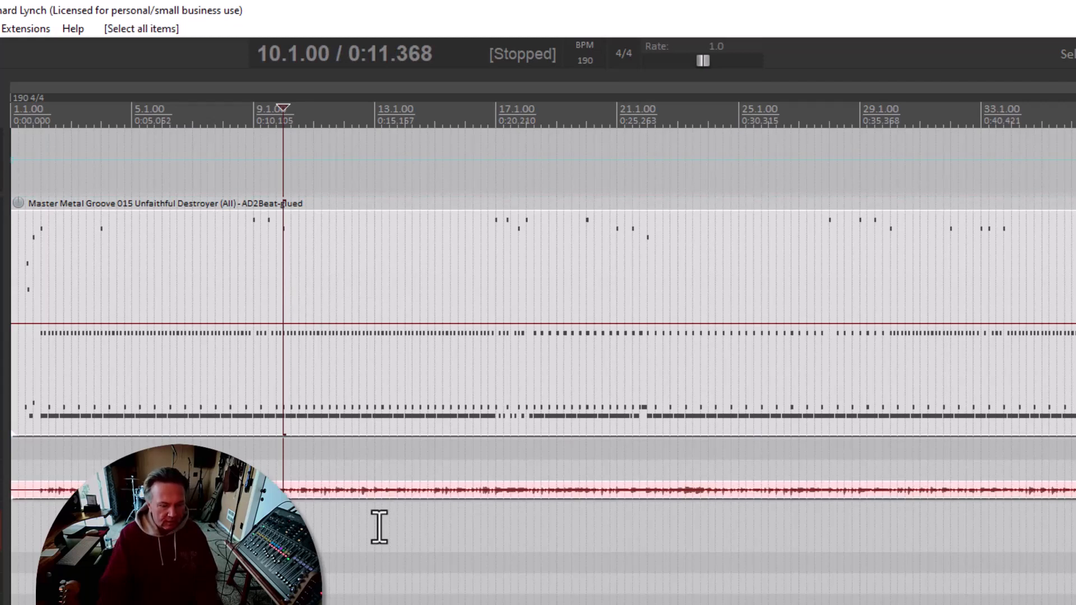
key("s")
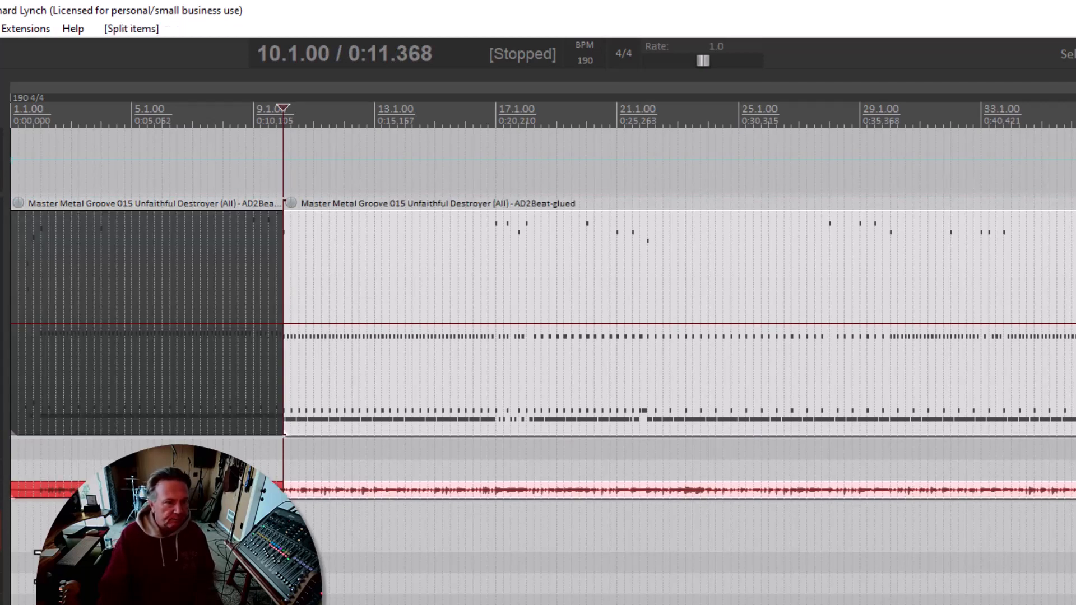
Step: Split the audio item directly below the drum track at 2.1.00
left_click(41, 538)
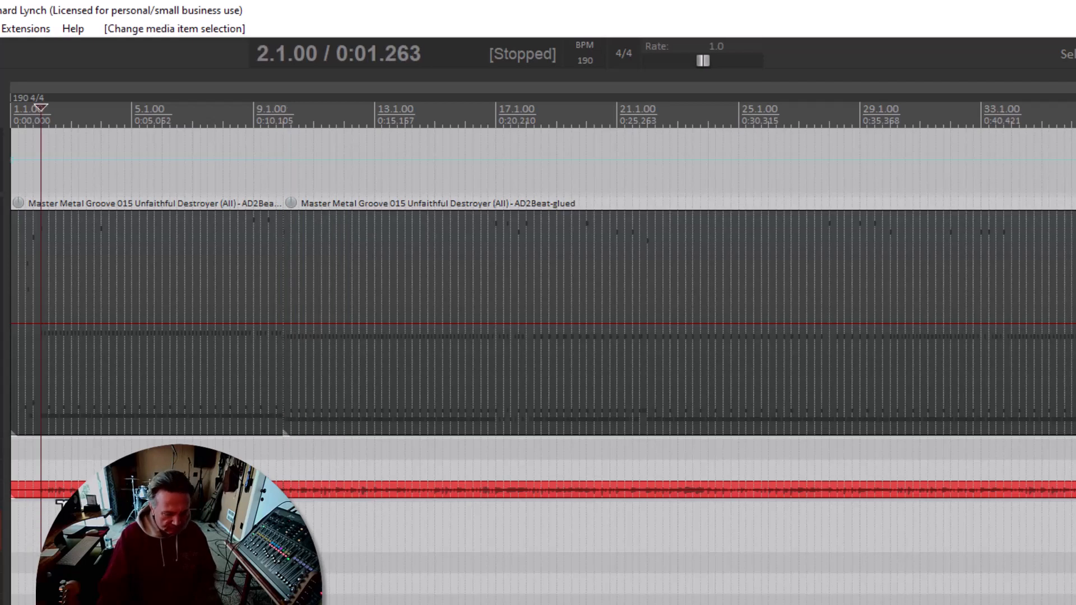
double_click(2, 319)
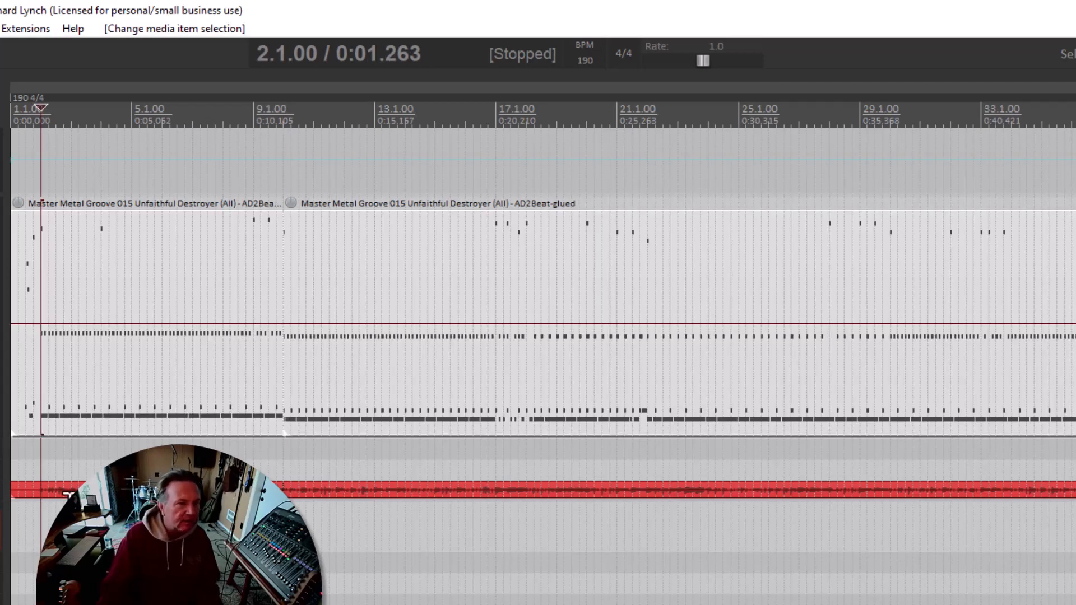
left_click(43, 496)
key("s")
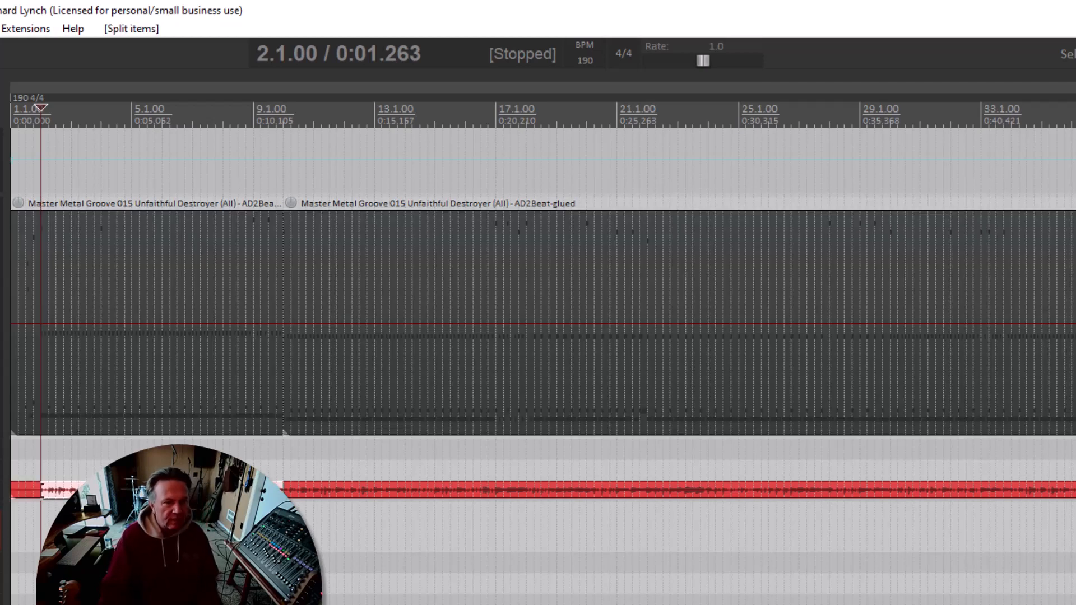
Step: Create a region from a time selection spanning 2.1.00 to 10.1.00
left_click(109, 225)
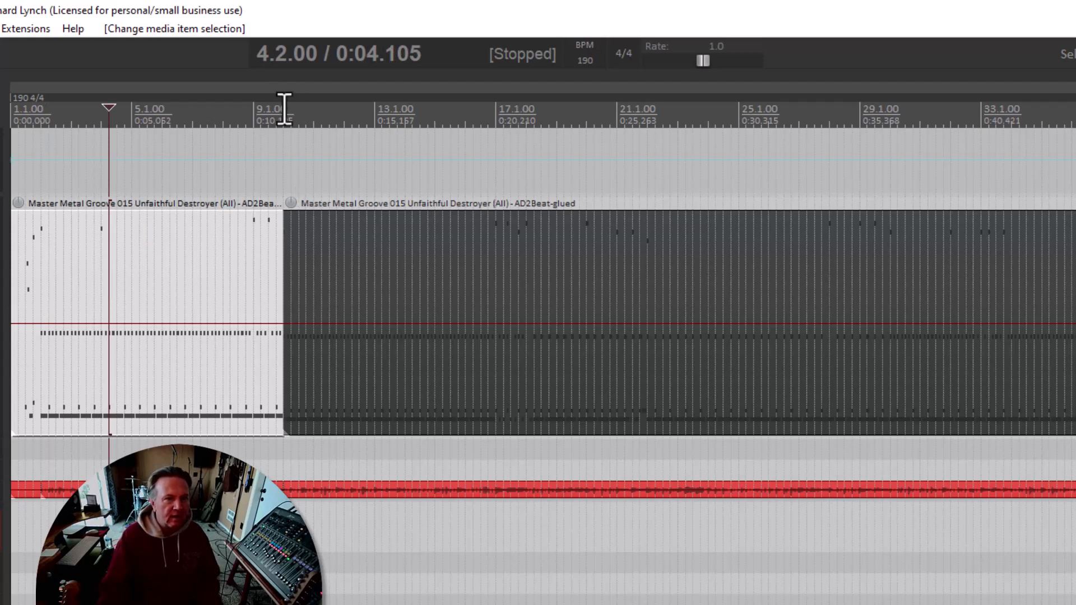
left_click_drag(276, 137, 43, 179)
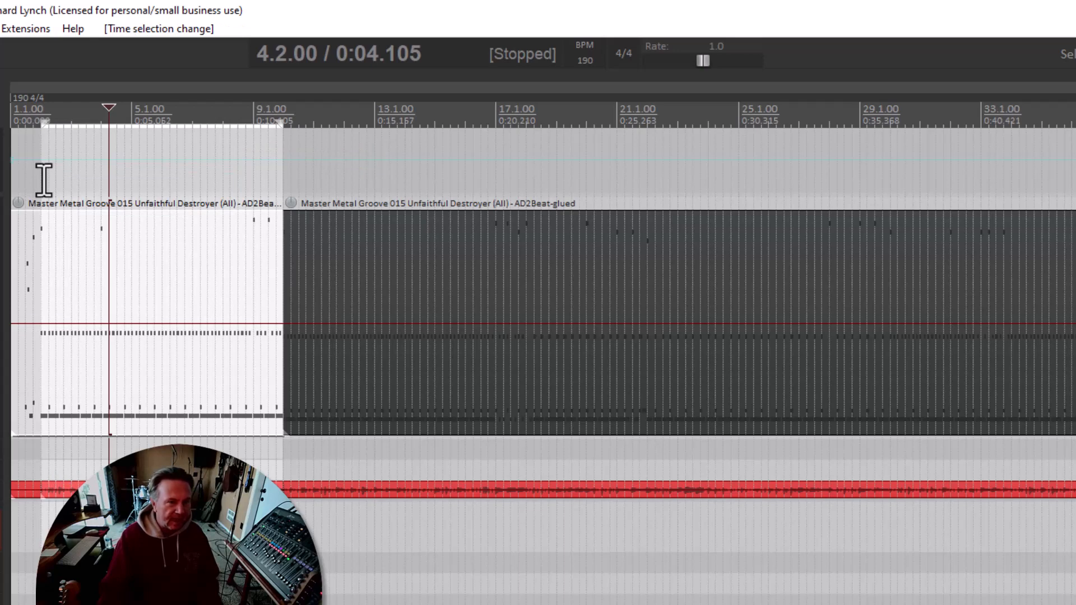
right_click(201, 116)
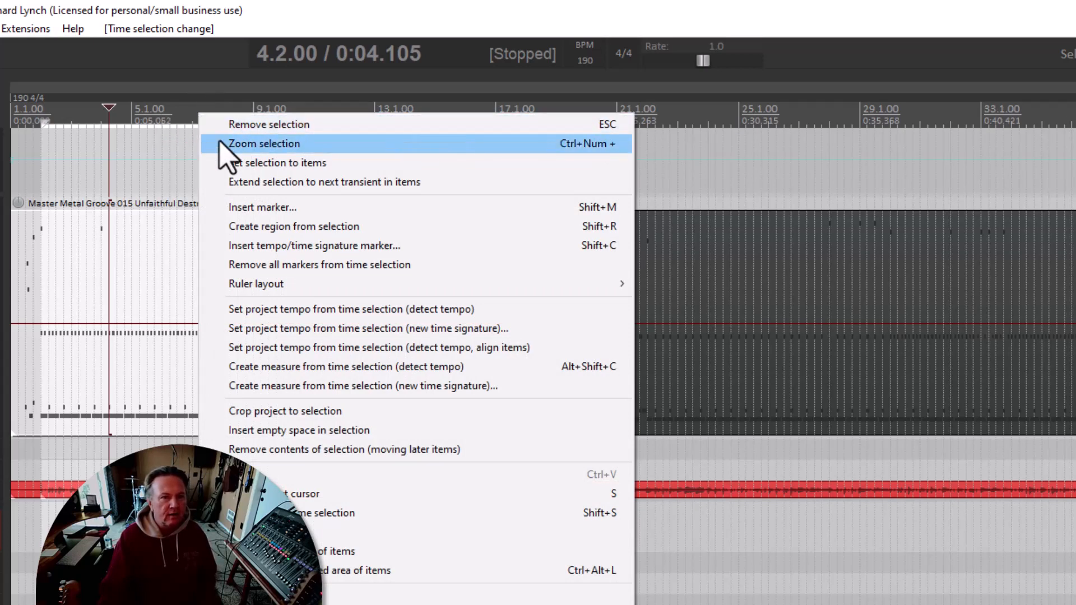
left_click(274, 227)
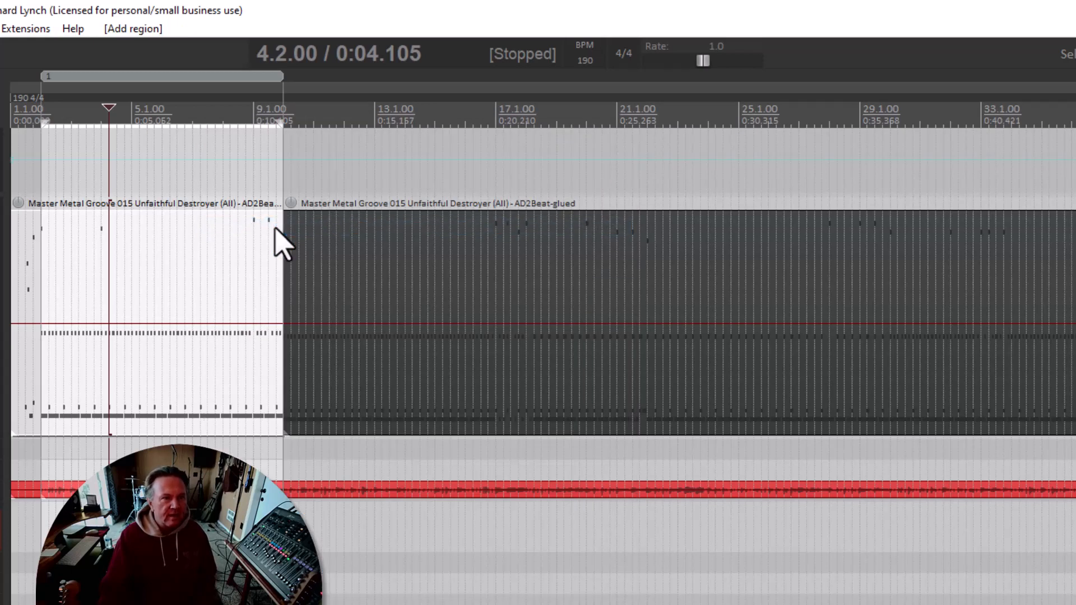
Step: Name the new region "Part 1" and set its colour to the light red basic colour
right_click(128, 84)
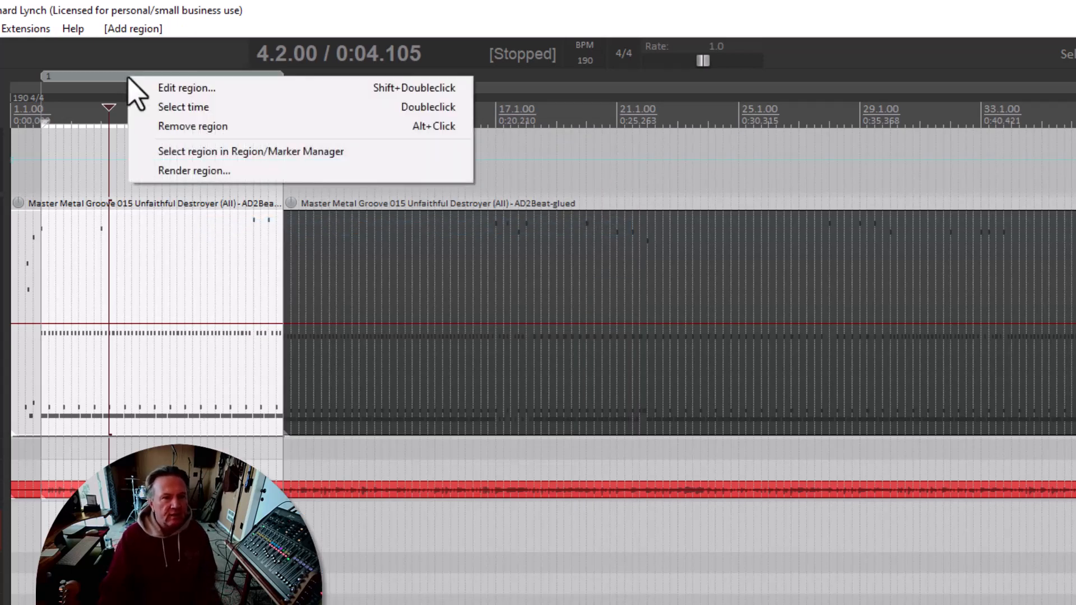
left_click(178, 91)
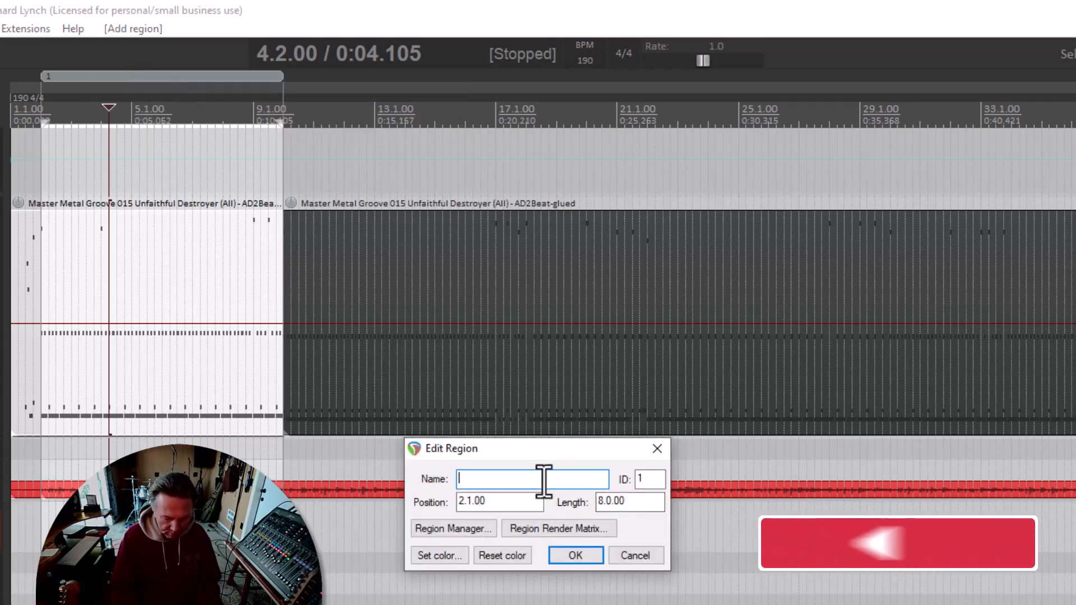
type("Part 1")
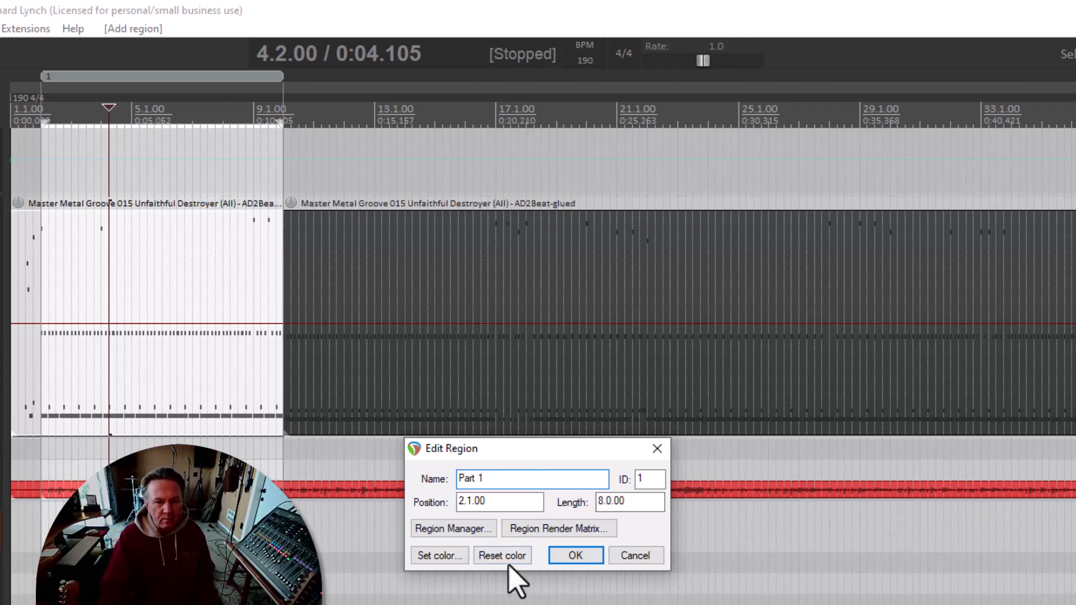
left_click(443, 556)
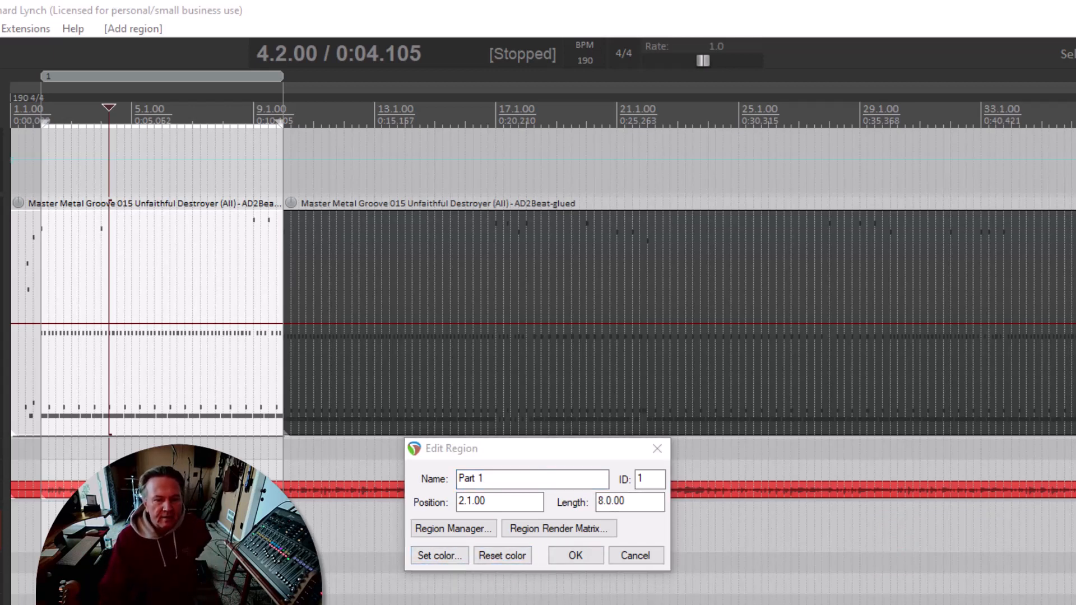
left_click_drag(863, 288, 989, 269)
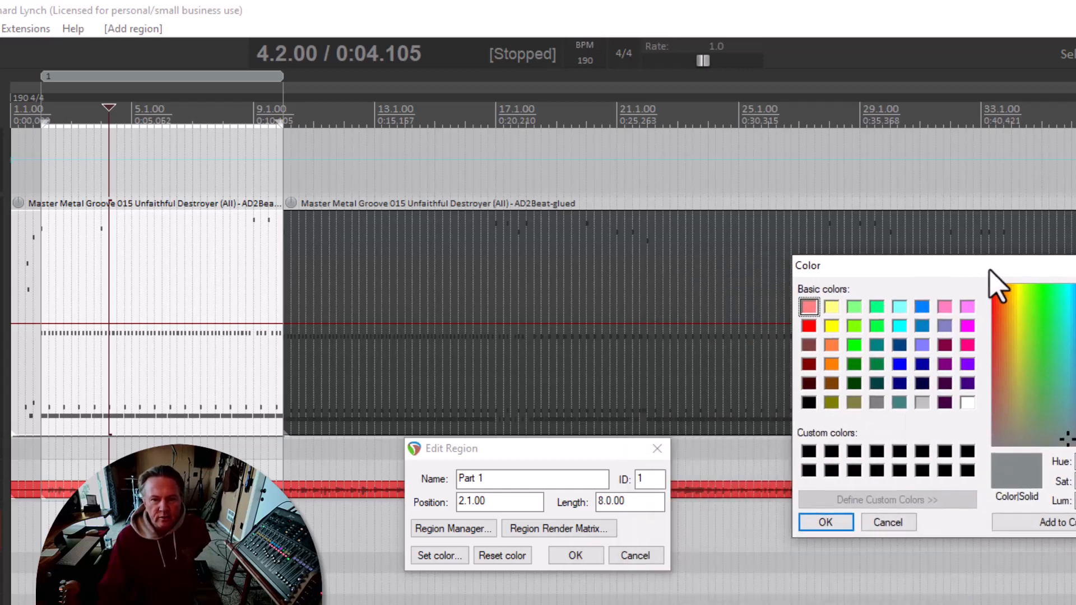
left_click(809, 310)
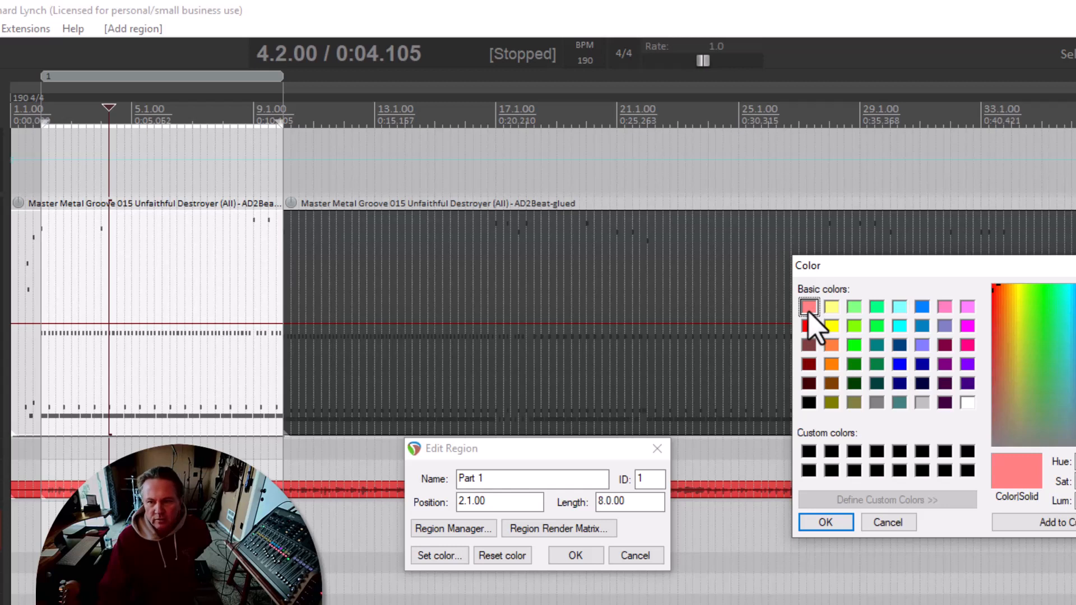
left_click(826, 522)
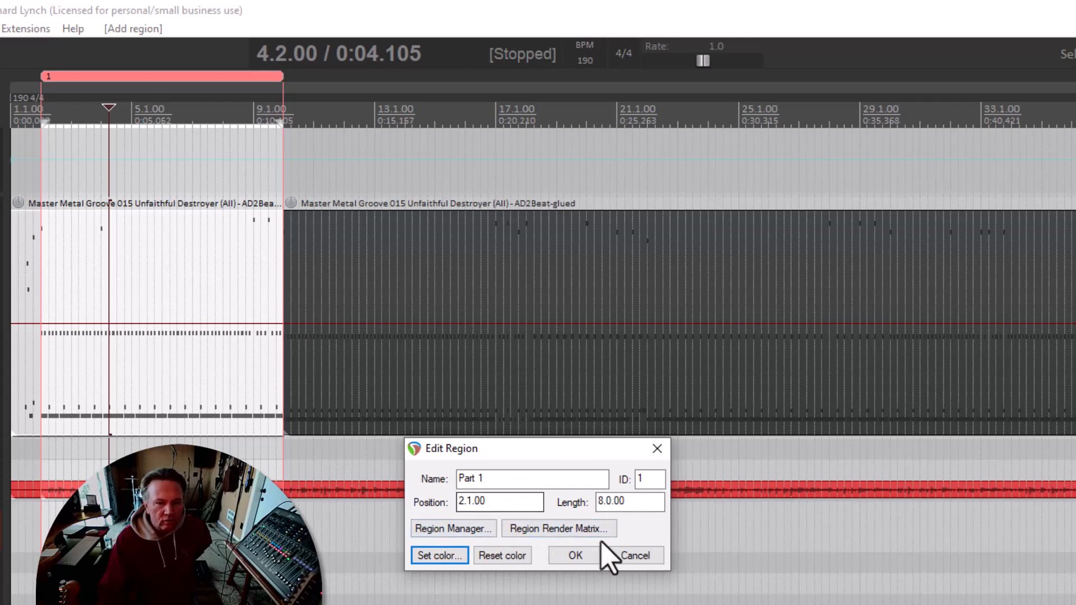
left_click(575, 557)
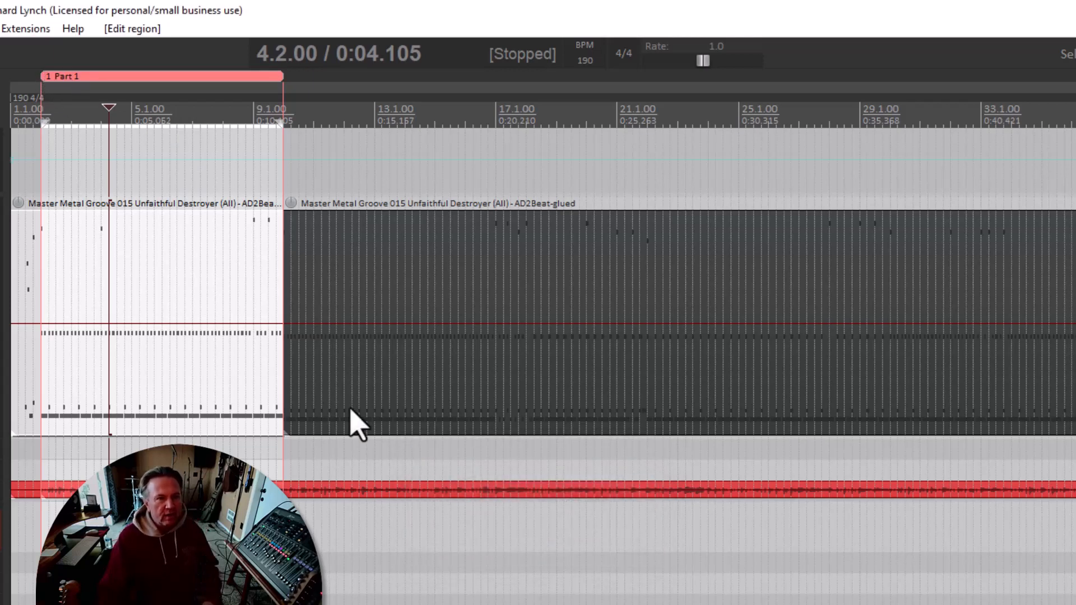
Step: Play the song from 10.1.00 to find the end of the second section, and split all media items at 18.1.00
left_click(288, 135)
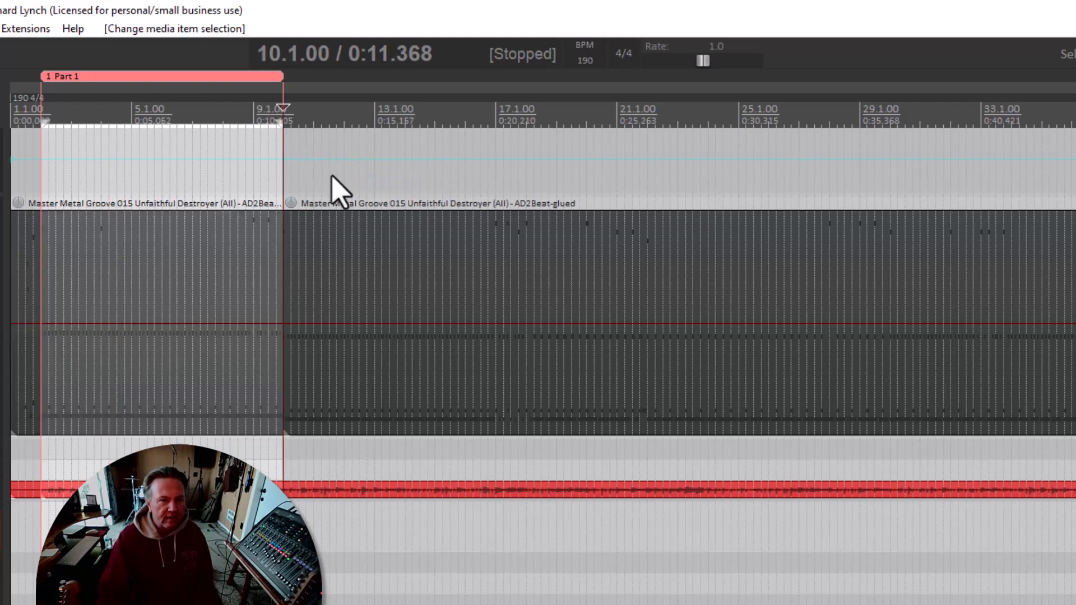
key("space")
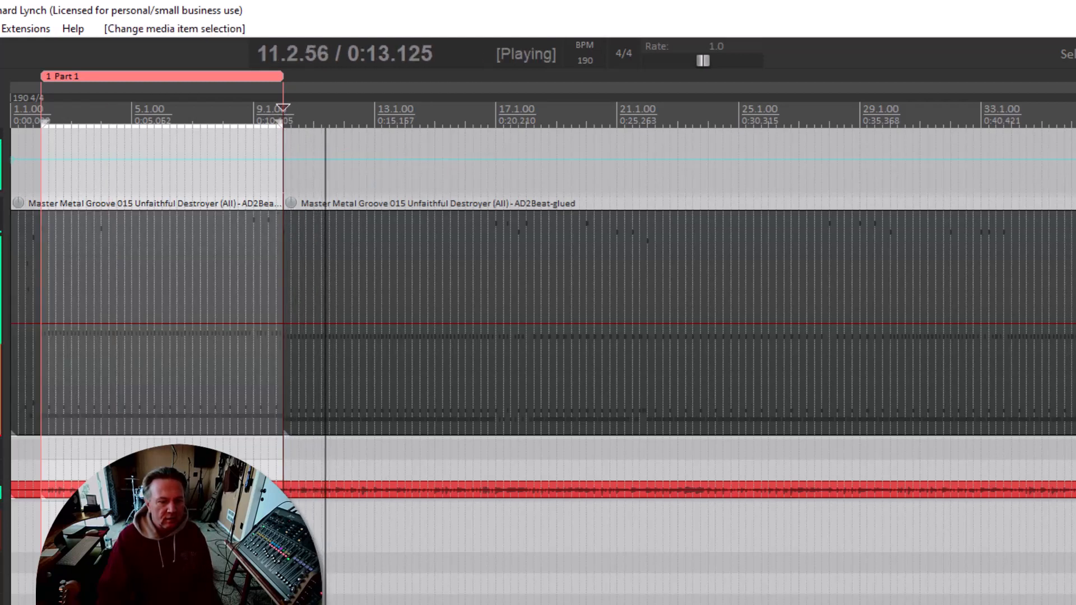
scroll(538, 322, "down", 3)
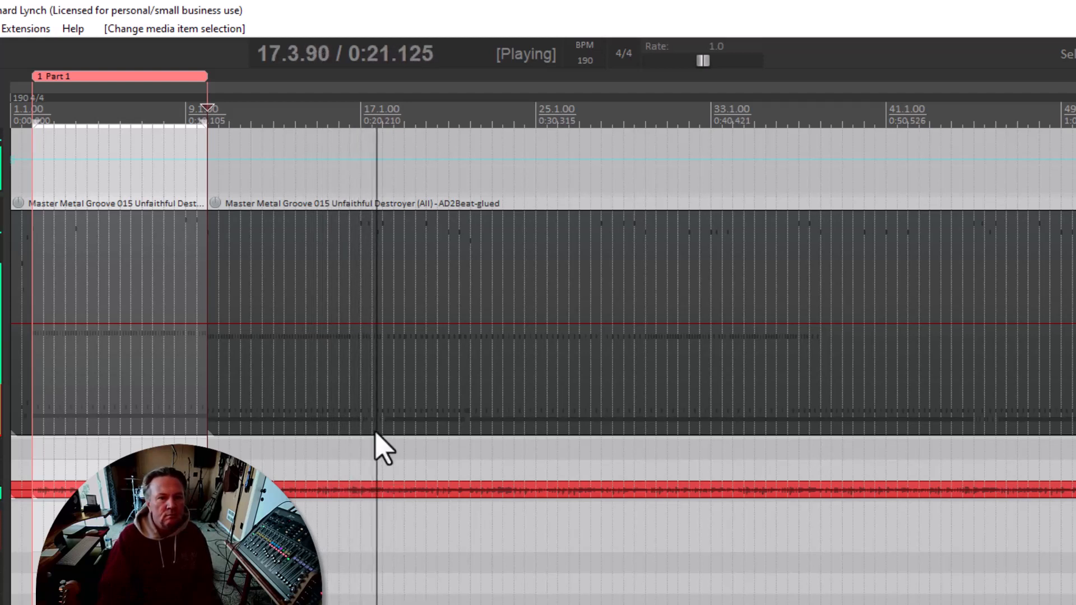
key("space")
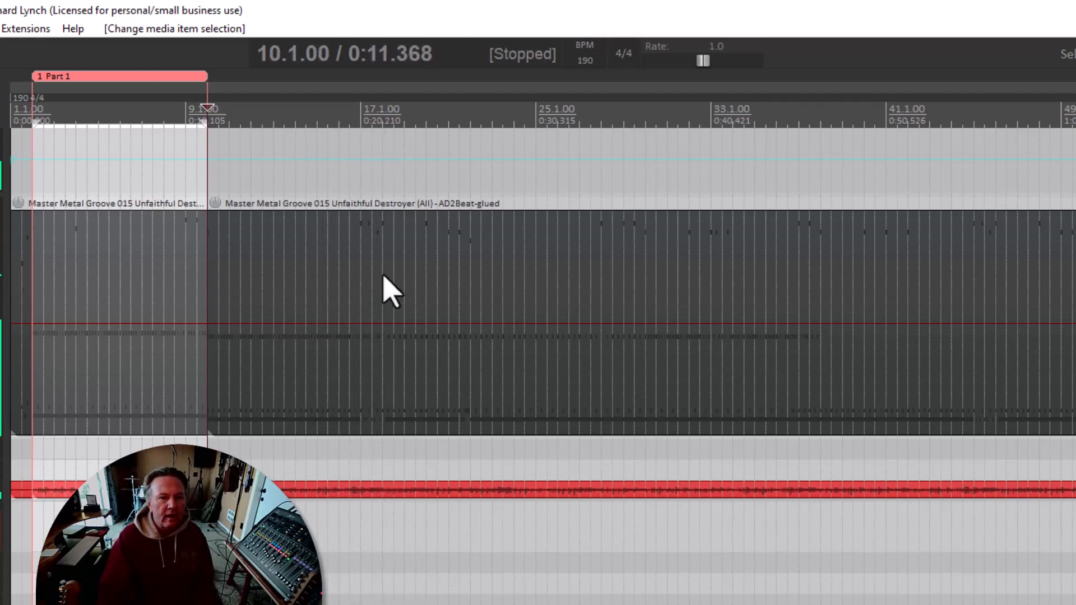
left_click(384, 276)
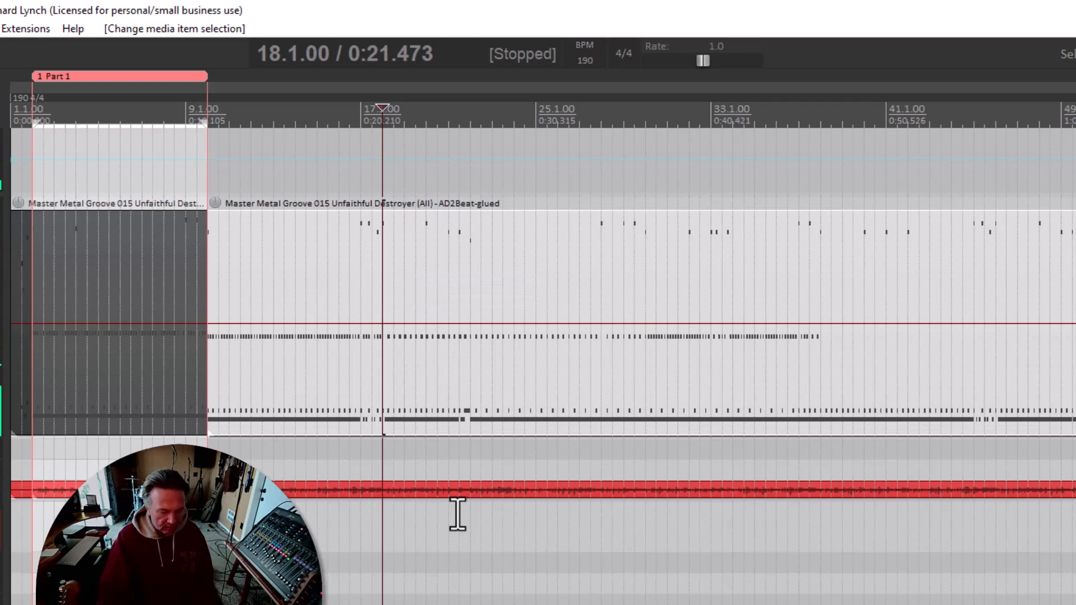
key("ctrl+a")
key("s")
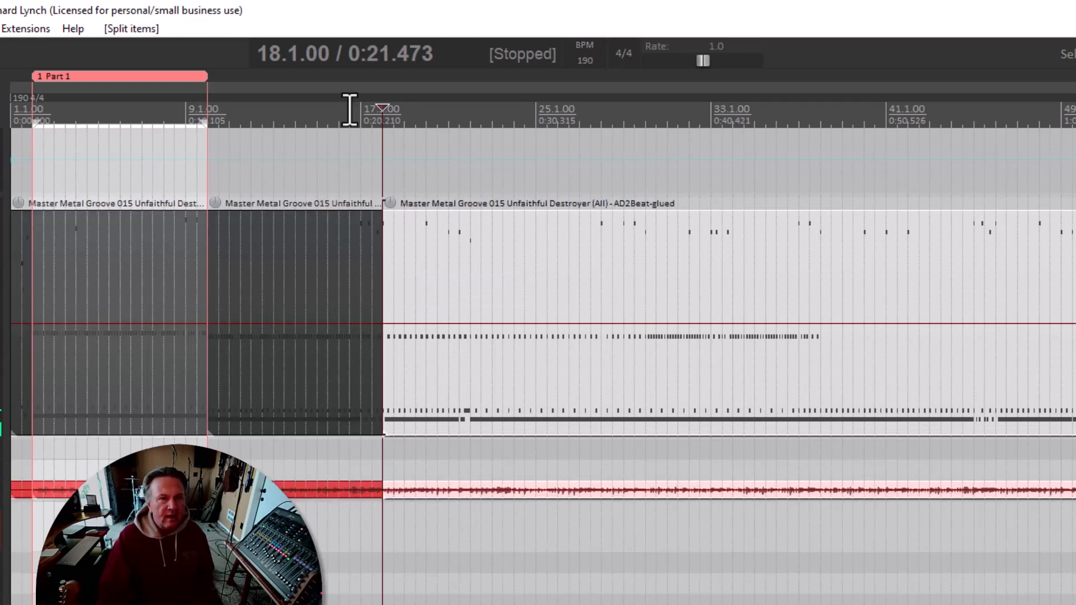
Step: Create a region from a time selection spanning 10.1.00 to 18.1.00
left_click_drag(384, 124, 208, 126)
right_click(259, 111)
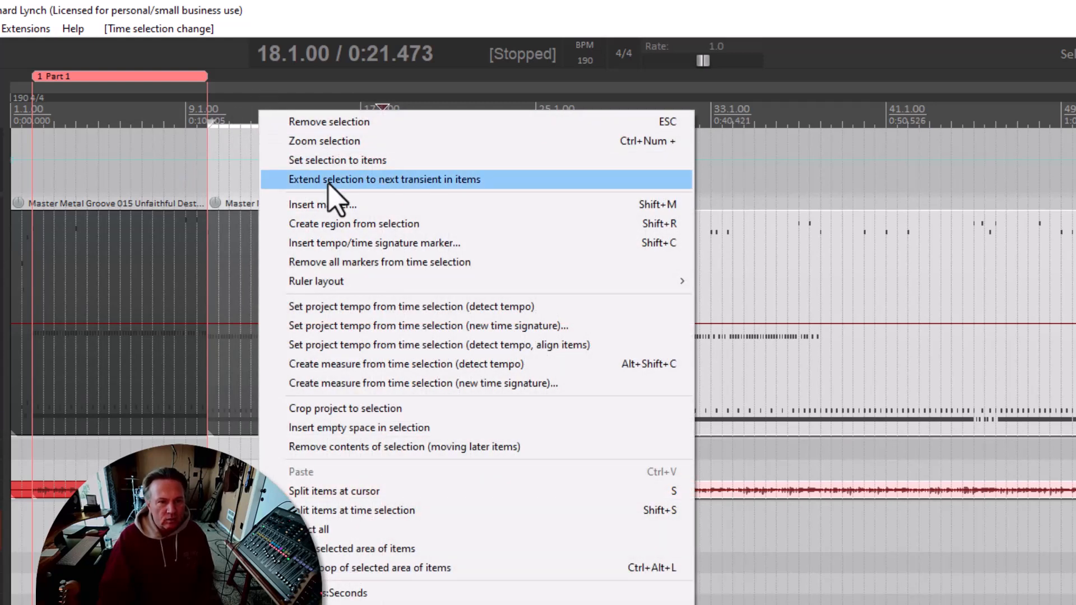
left_click(412, 230)
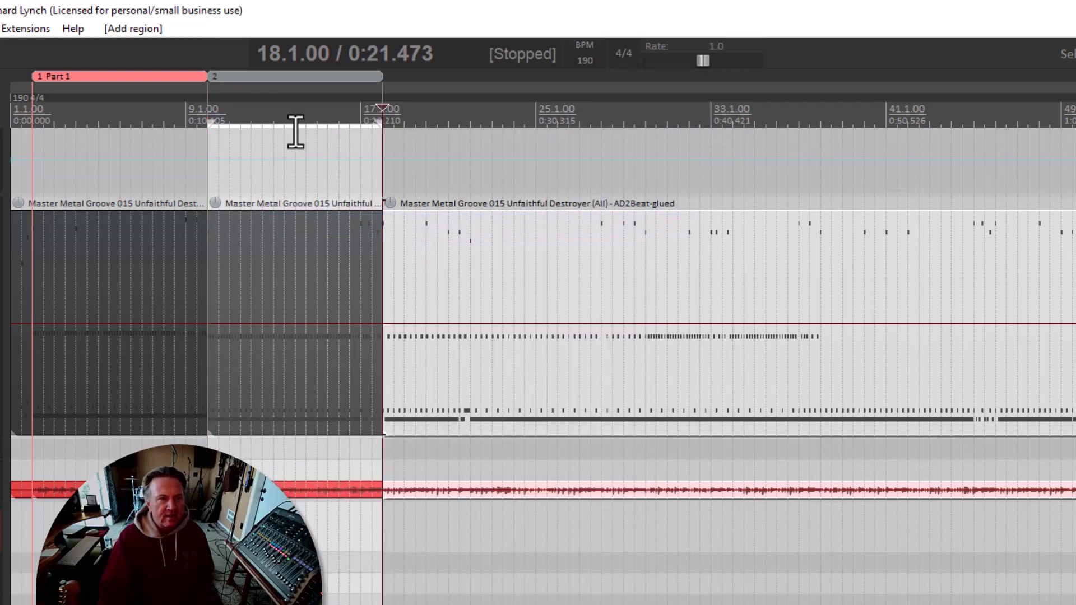
Step: Name the second region "Part Double Time" and set its colour to the light yellow basic colour
right_click(277, 77)
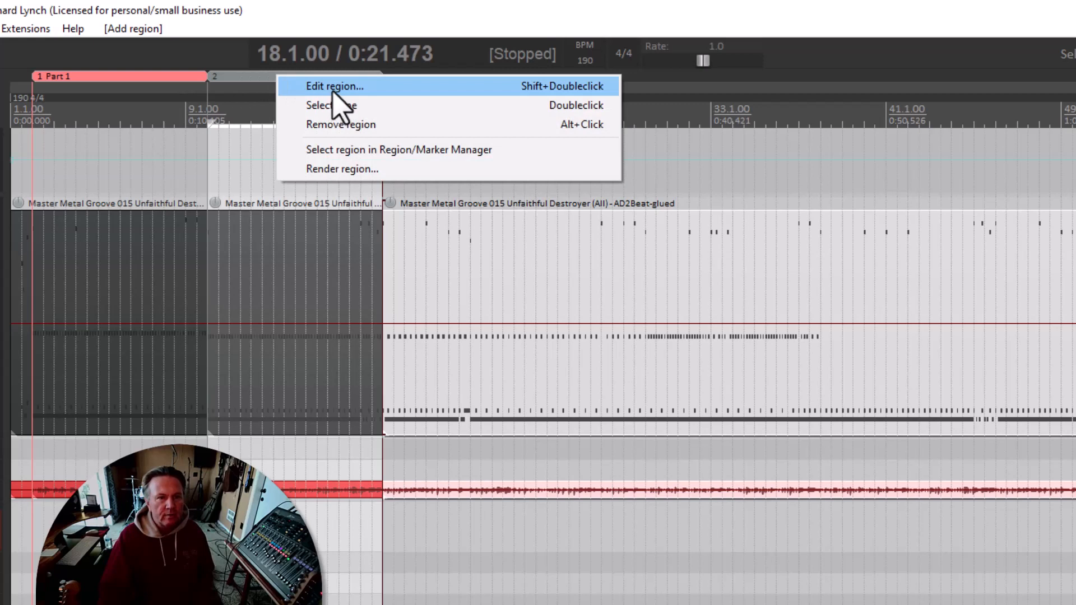
left_click(334, 89)
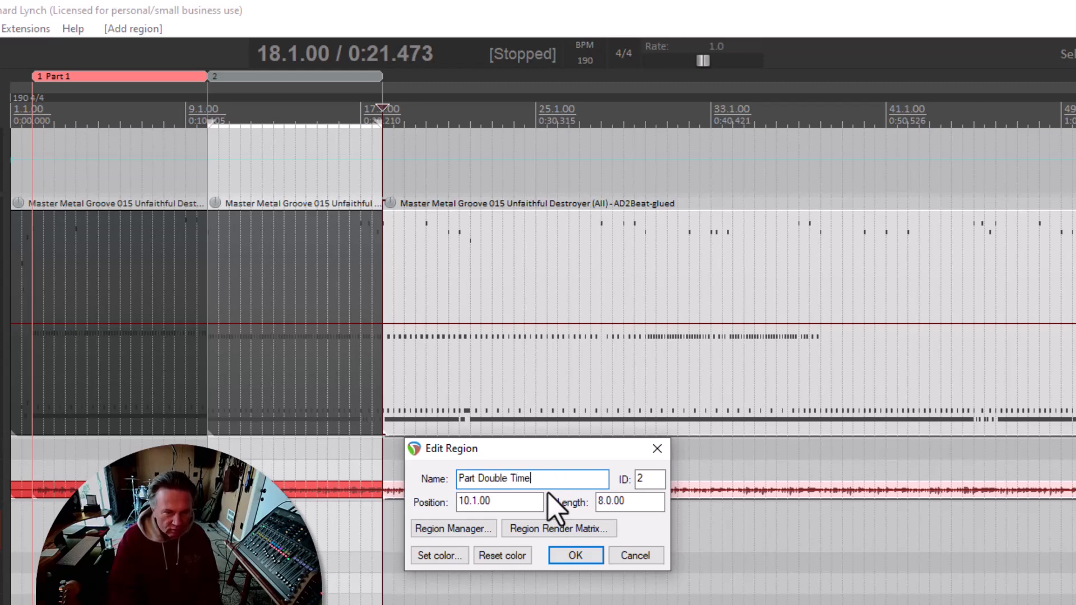
left_click(440, 556)
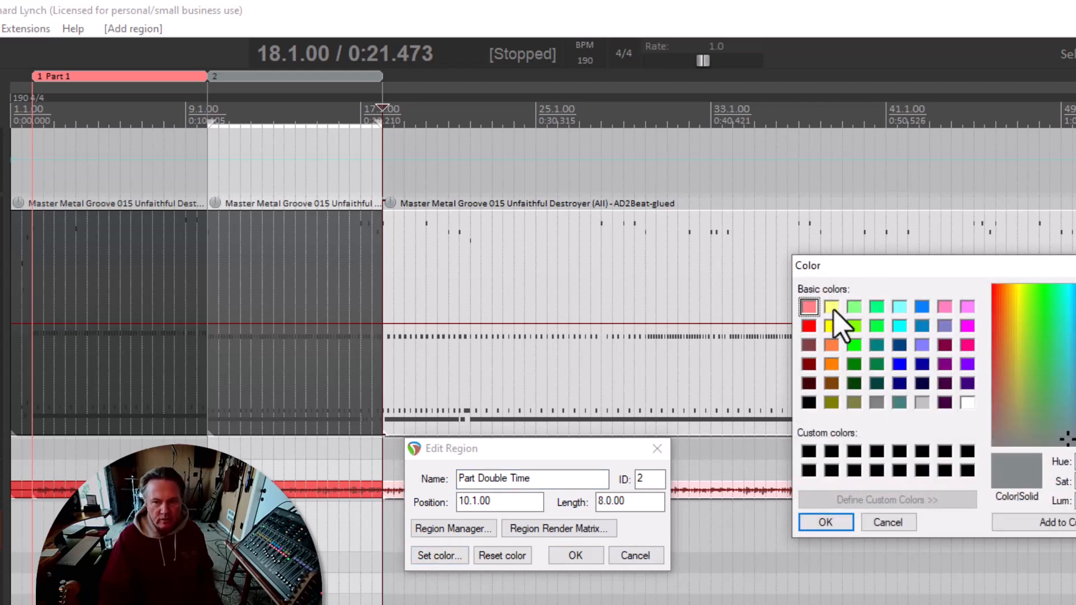
left_click(832, 308)
left_click(825, 523)
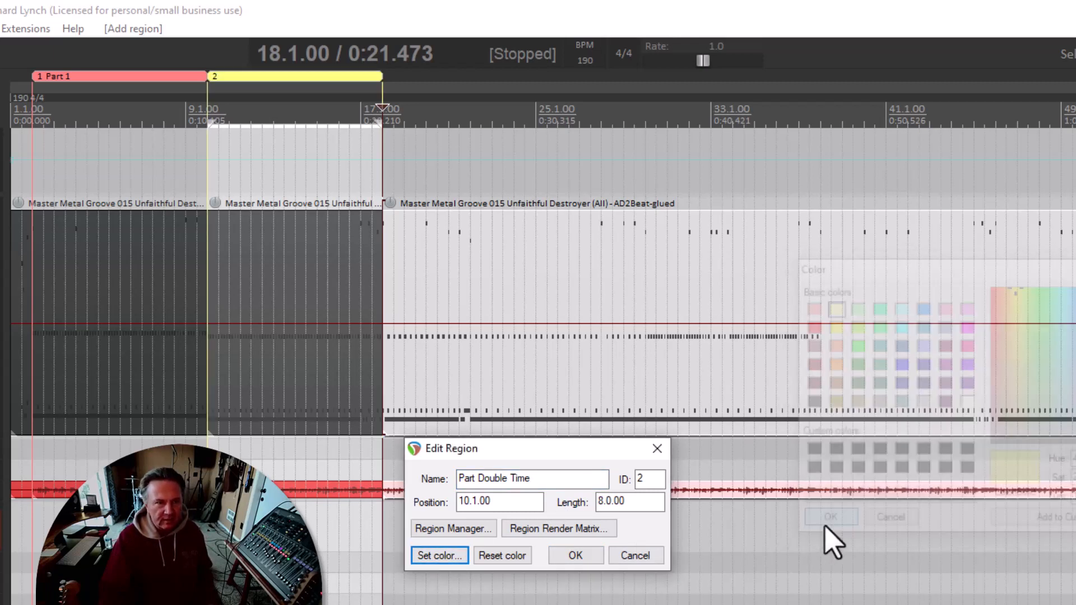
left_click(577, 557)
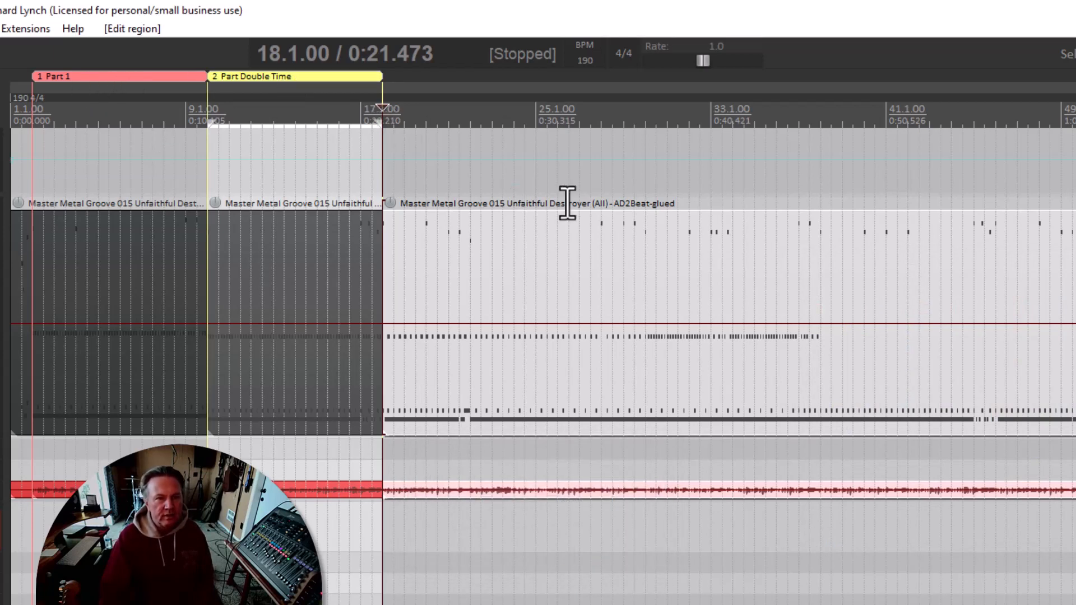
Step: Play the song from 18.1.00 to find the end of the third section, and split all media items at 26.1.00
left_click(399, 586)
key("space")
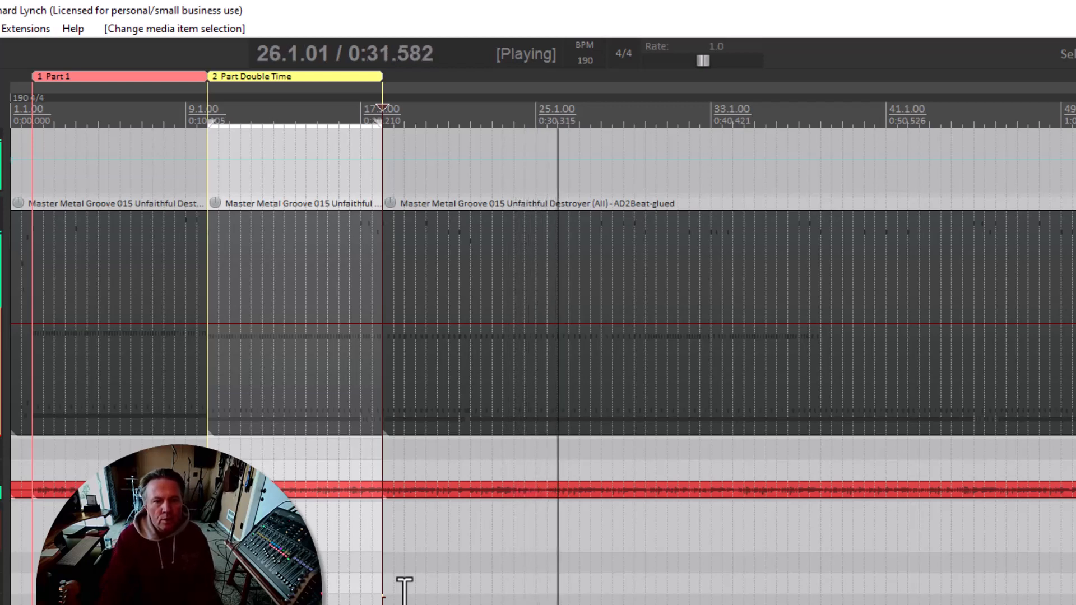
key("space")
left_click(558, 442)
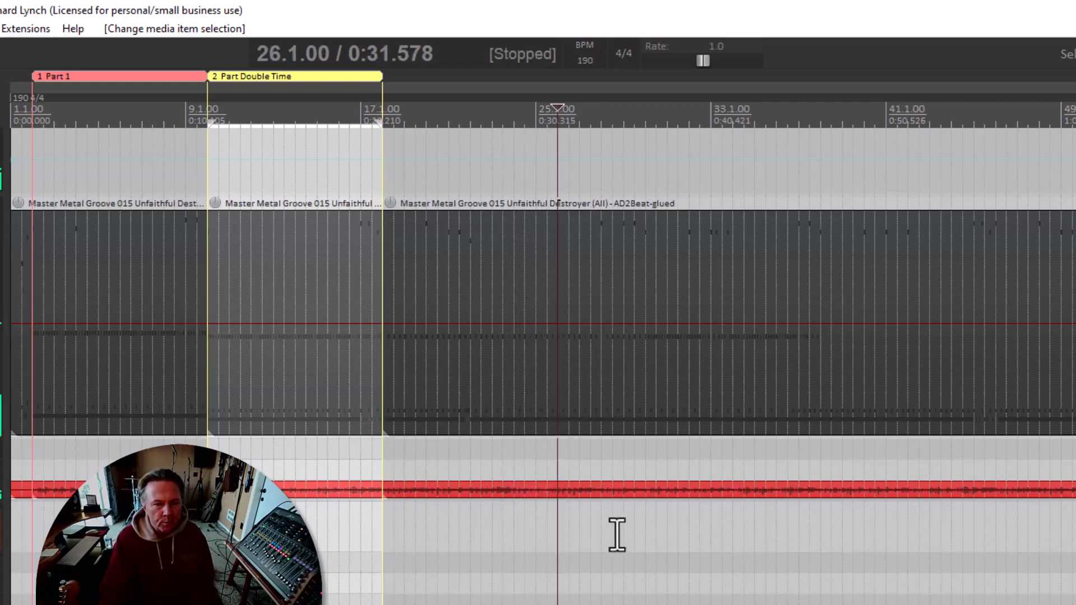
key("ctrl+a")
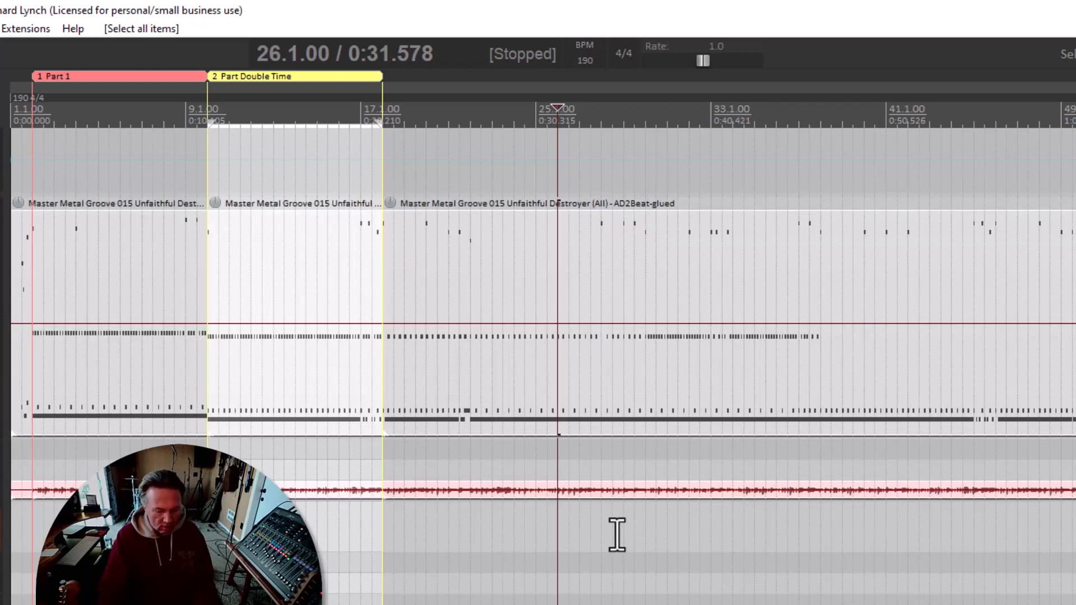
key("s")
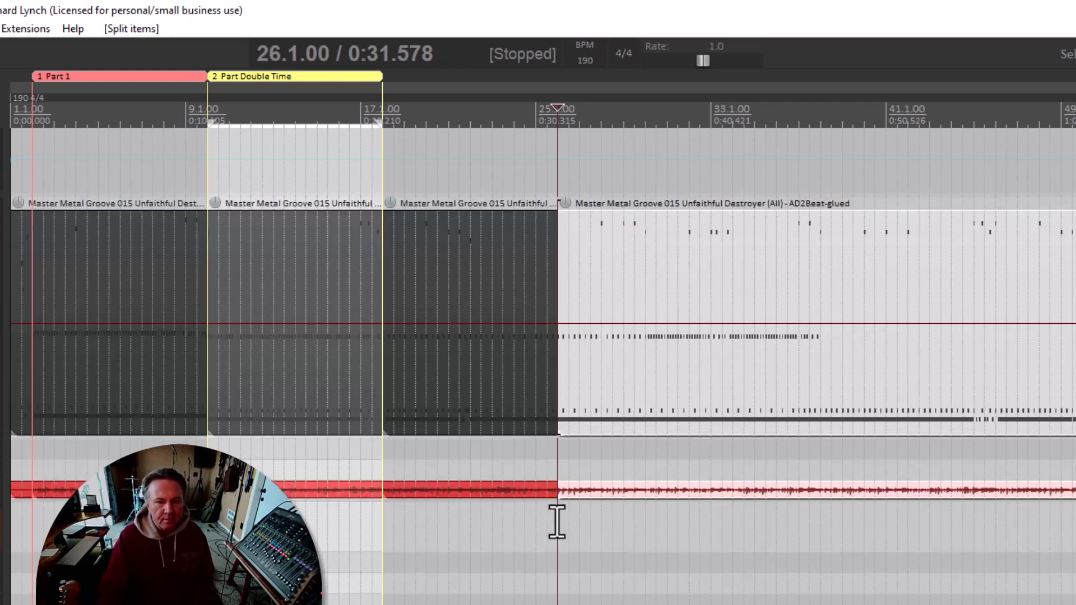
Step: Create a region from a time selection spanning 18.1.00 to 26.1.00
left_click_drag(559, 525, 387, 526)
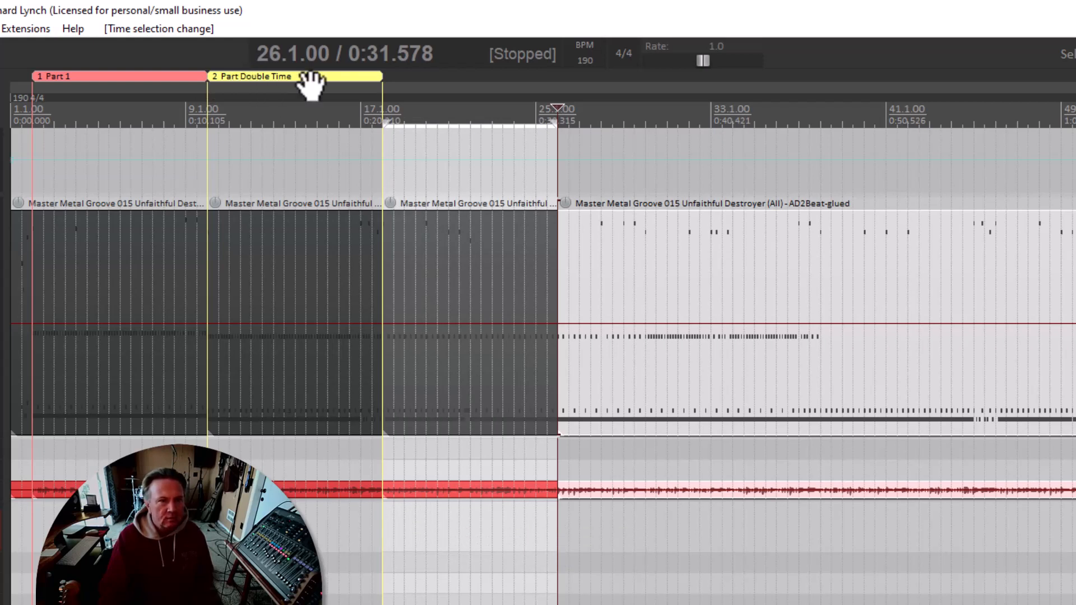
right_click(457, 114)
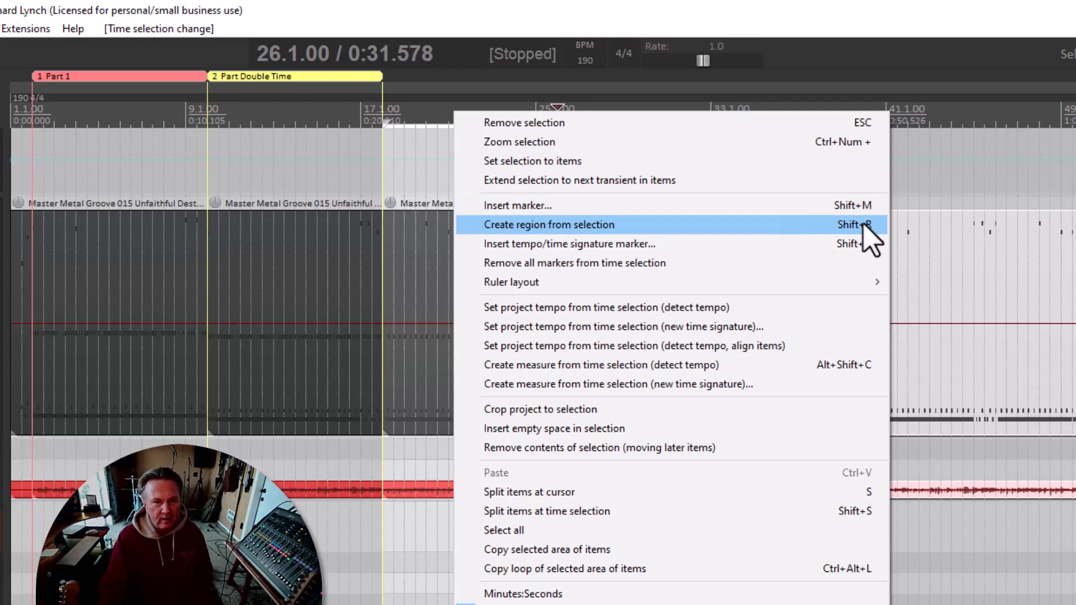
left_click(870, 240)
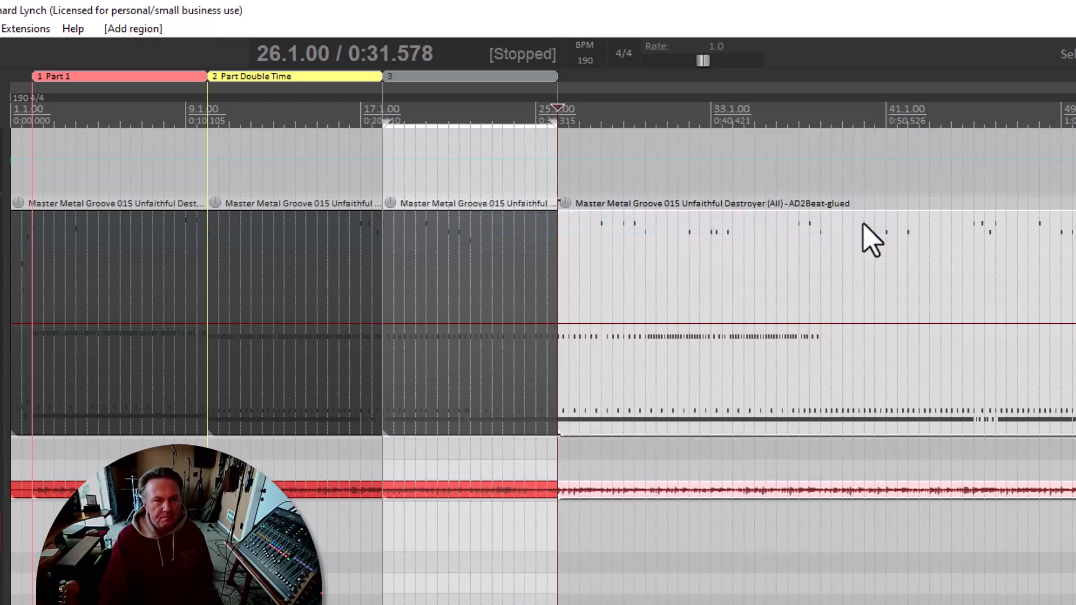
Step: Name the third region "Part 3 E" and set its colour to the light green basic colour
right_click(463, 80)
right_click(423, 76)
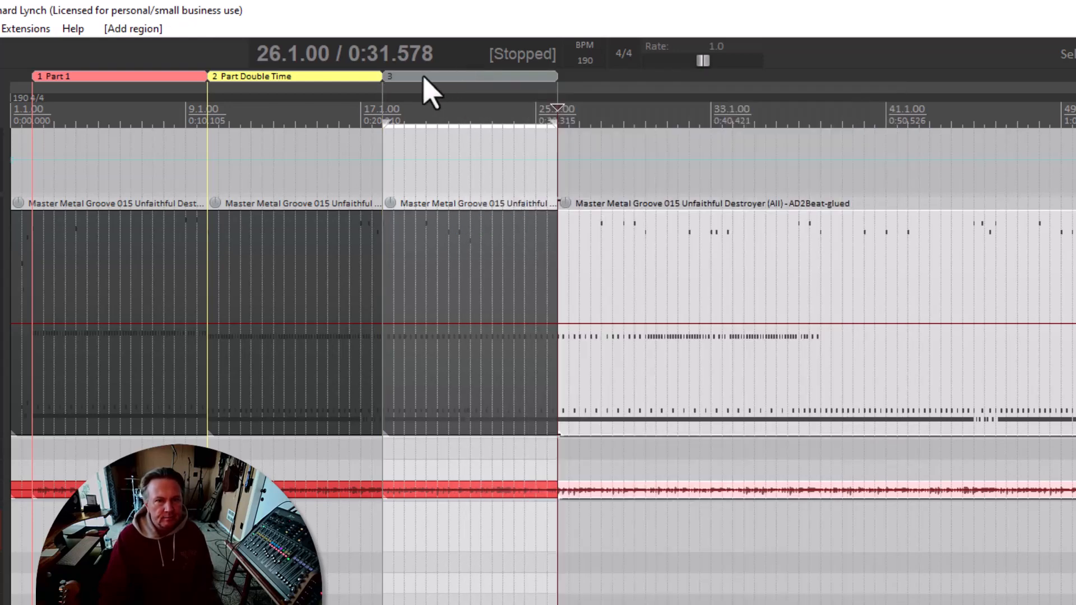
left_click(481, 88)
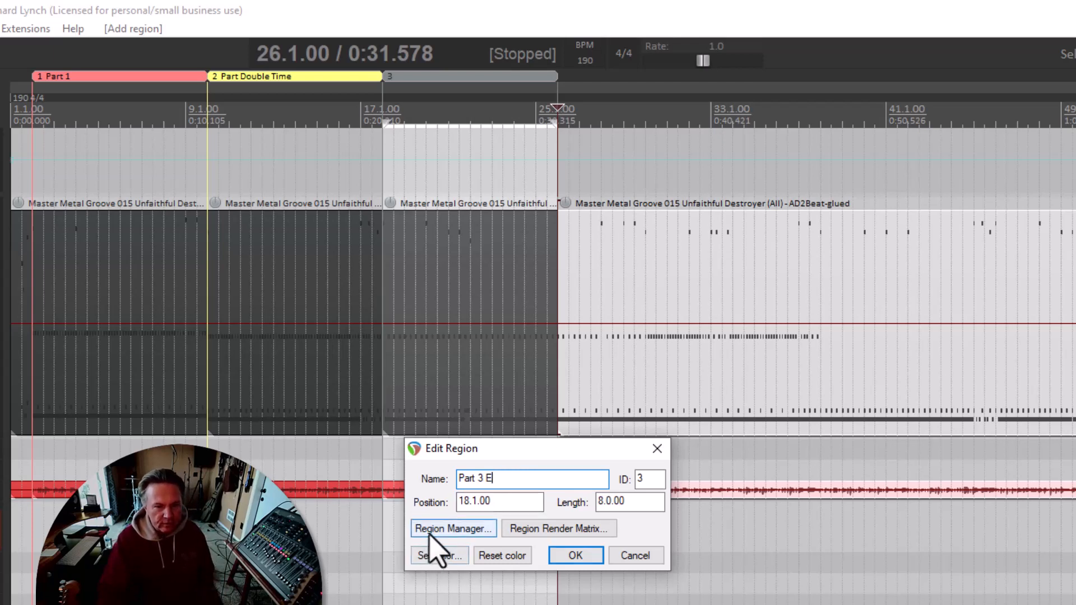
left_click(446, 556)
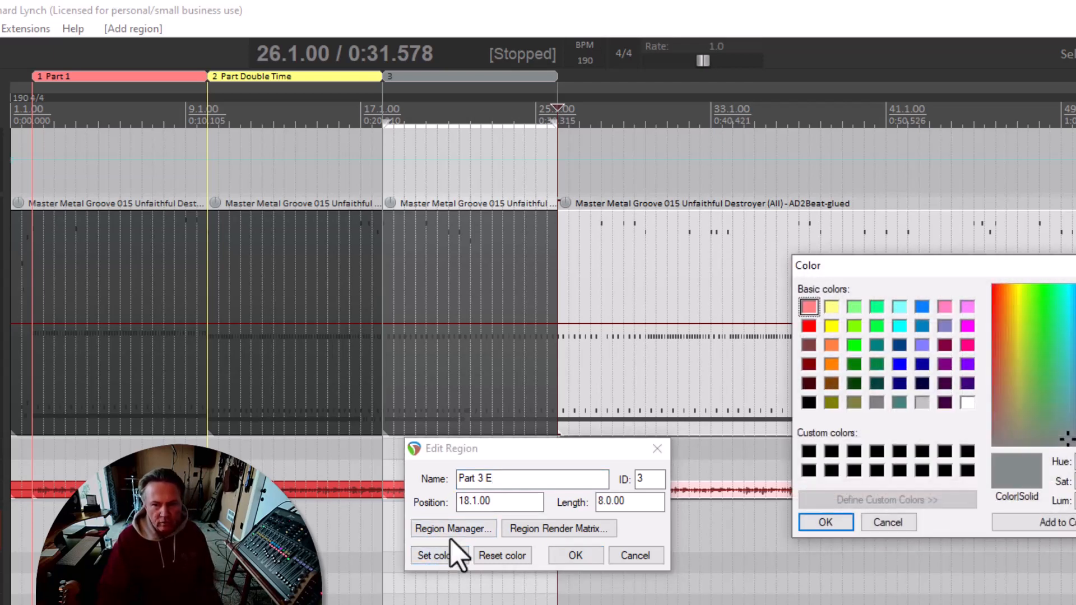
left_click(853, 307)
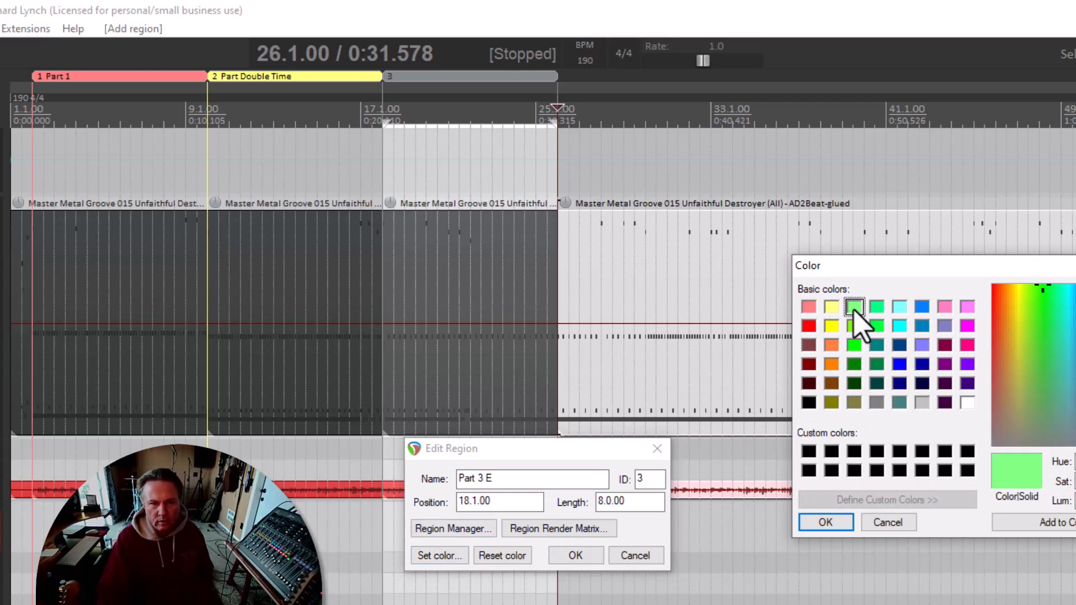
left_click(823, 523)
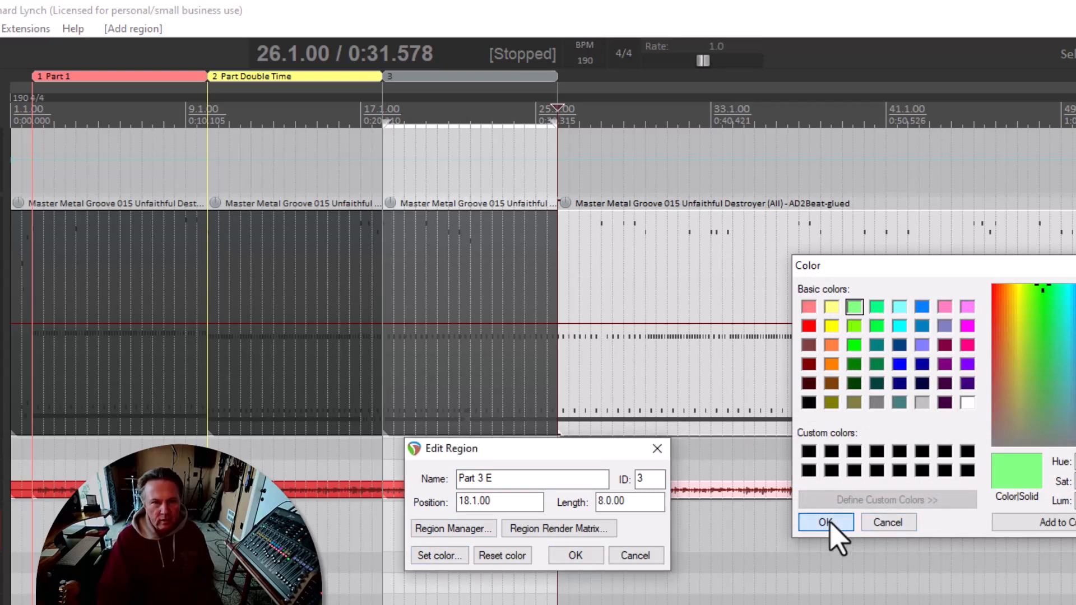
left_click(575, 555)
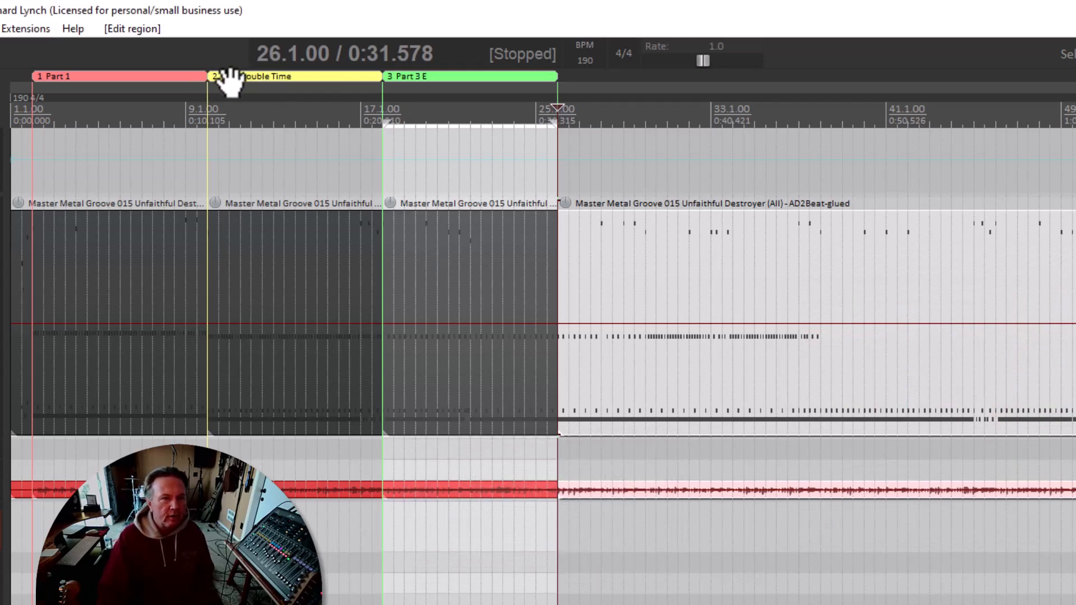
Step: Rename the yellow second region as "Part 1 Double Time"
right_click(266, 77)
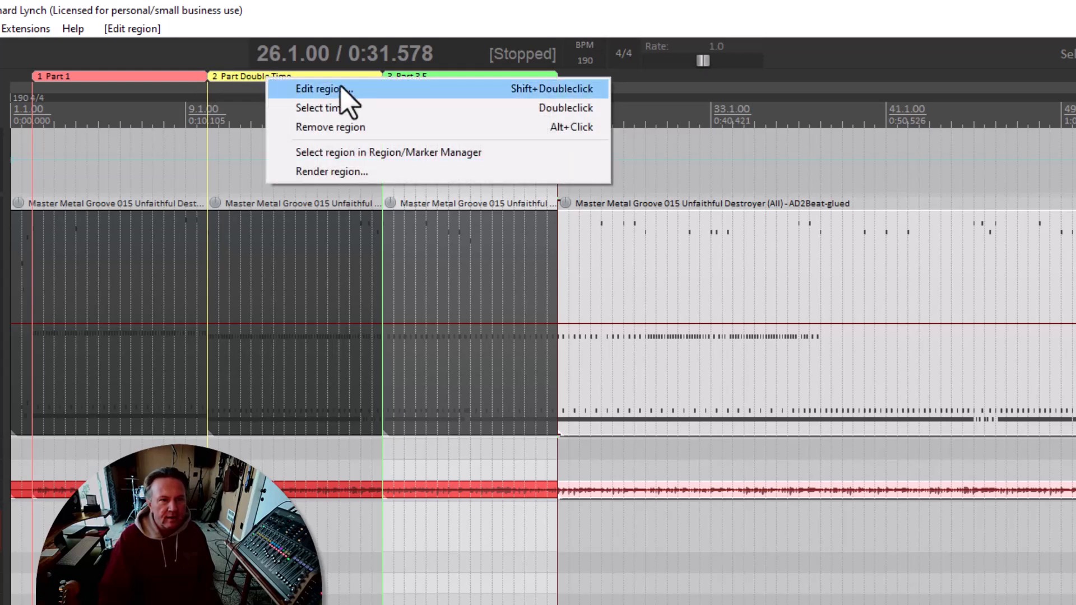
left_click(326, 94)
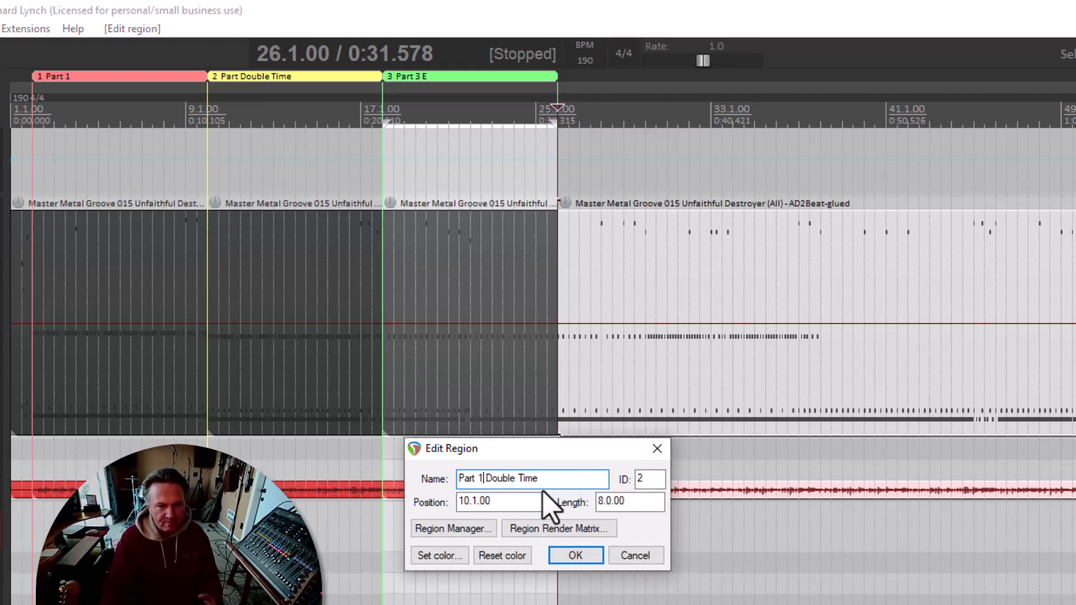
left_click(577, 556)
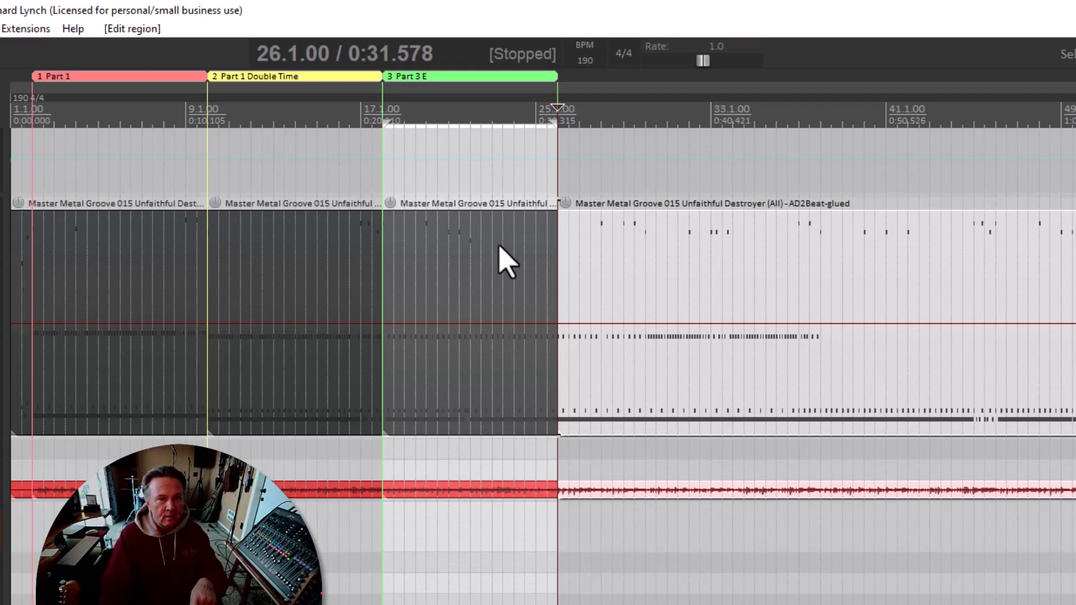
Step: Open the green third region's settings and review its name
right_click(451, 76)
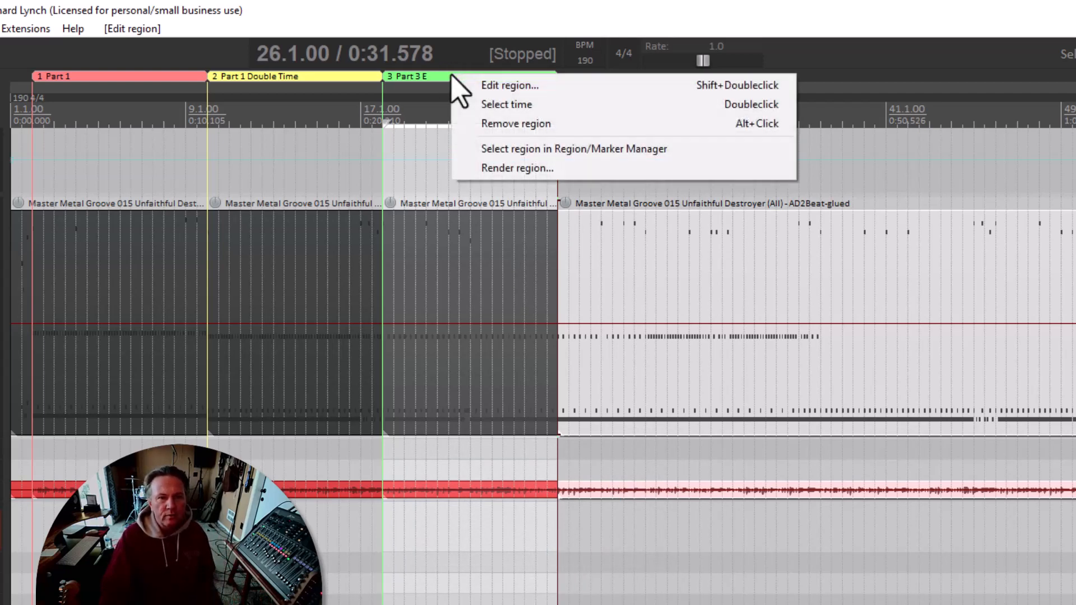
left_click(251, 75)
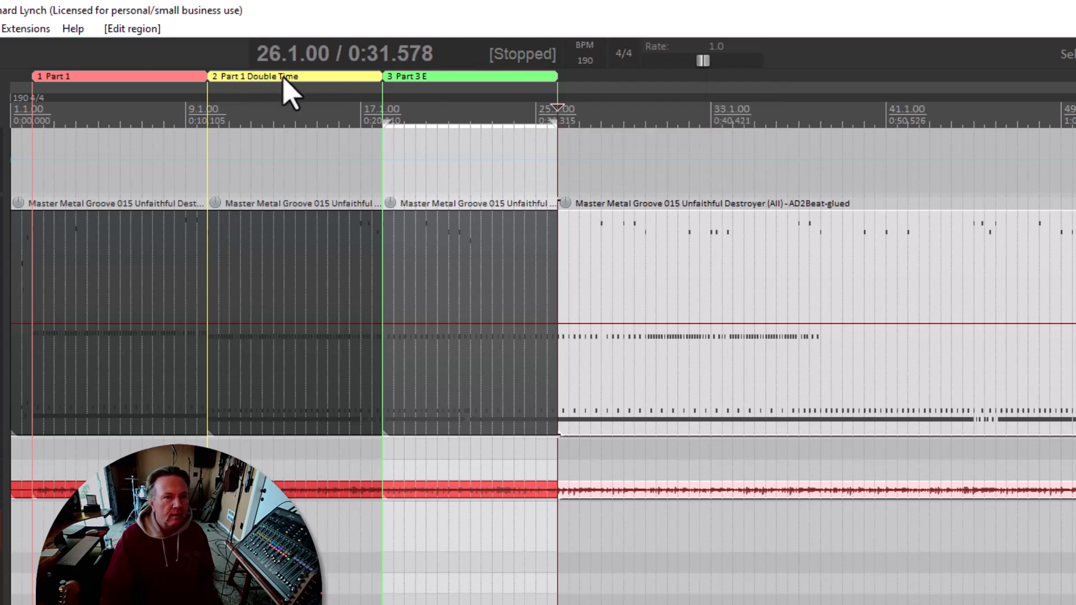
double_click(428, 79)
right_click(438, 80)
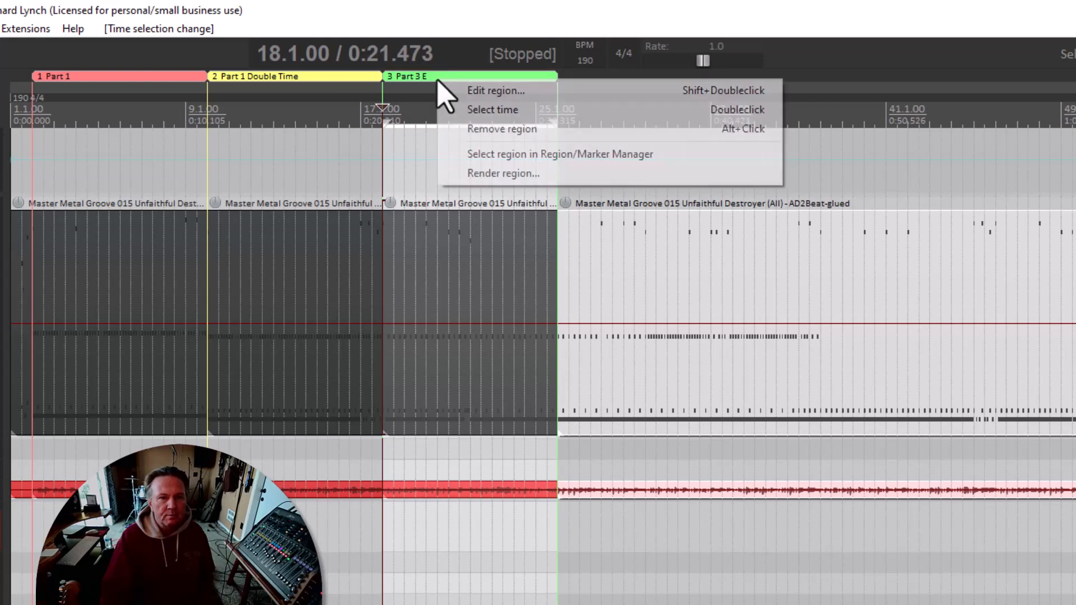
left_click(492, 90)
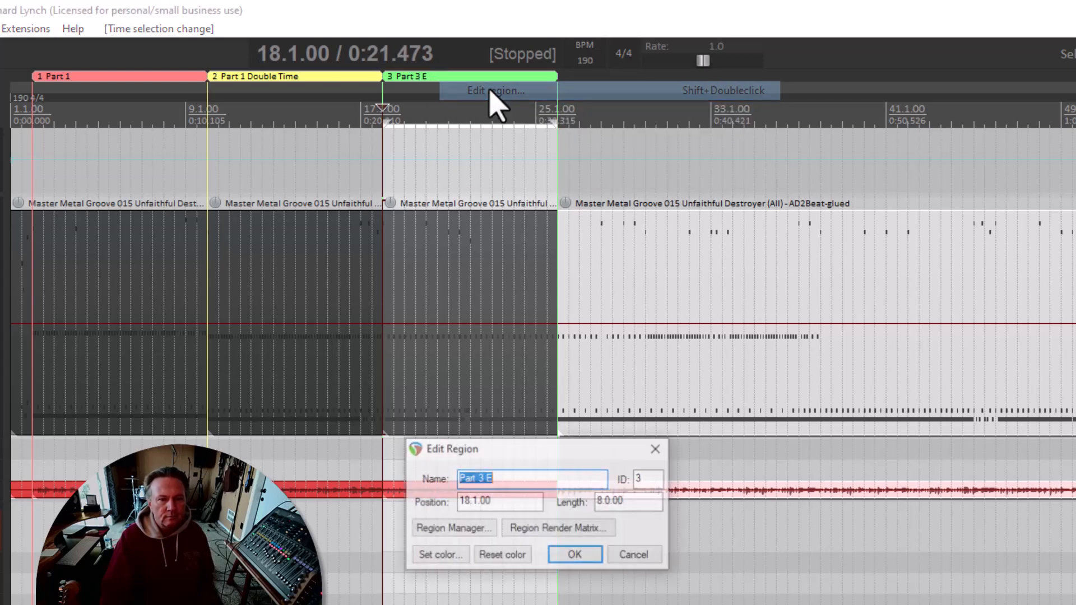
left_click(487, 479)
key("BackSpace")
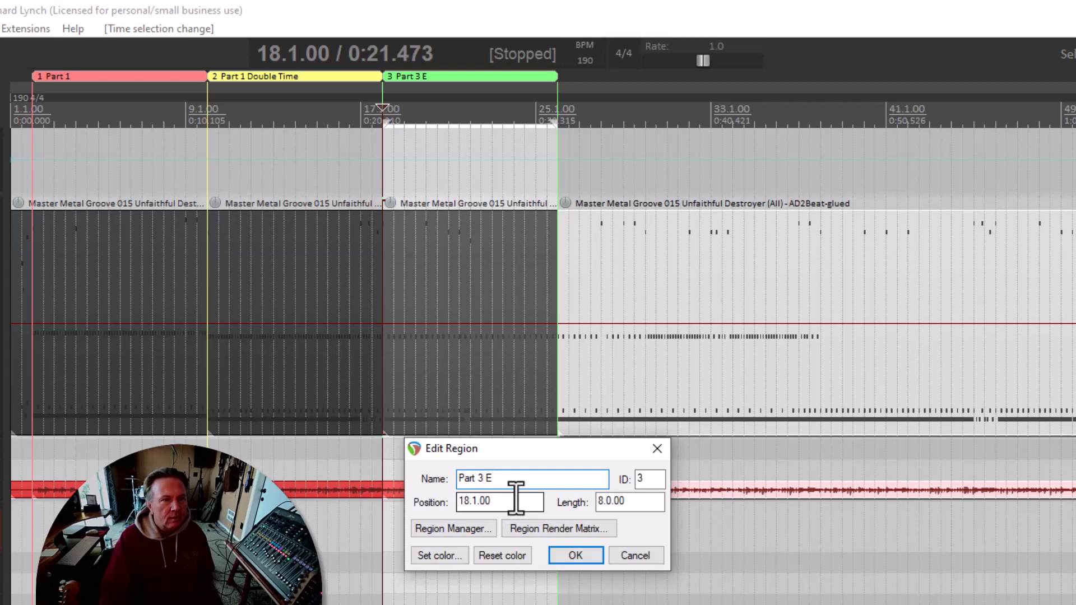
left_click(573, 556)
right_click(314, 79)
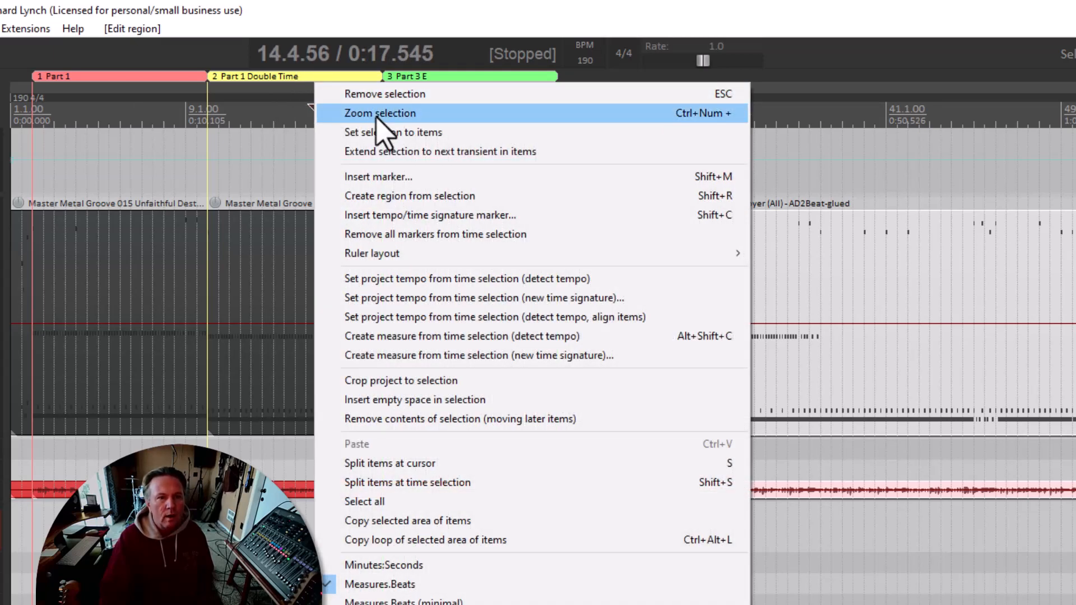
Step: Open the yellow second region's settings and review its name, leaving it as it is
left_click(308, 77)
right_click(308, 77)
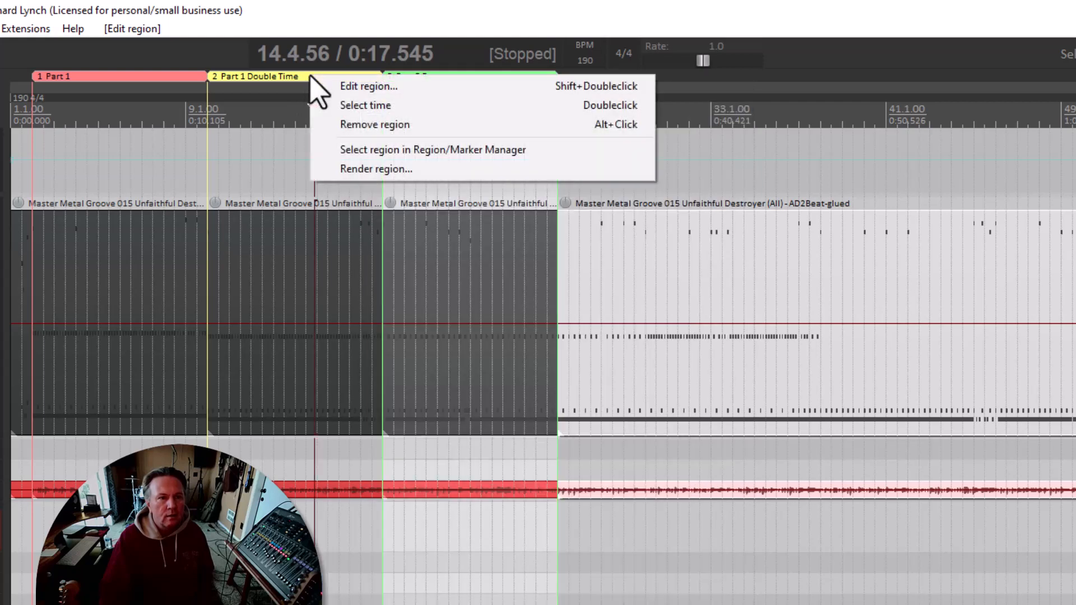
left_click(361, 88)
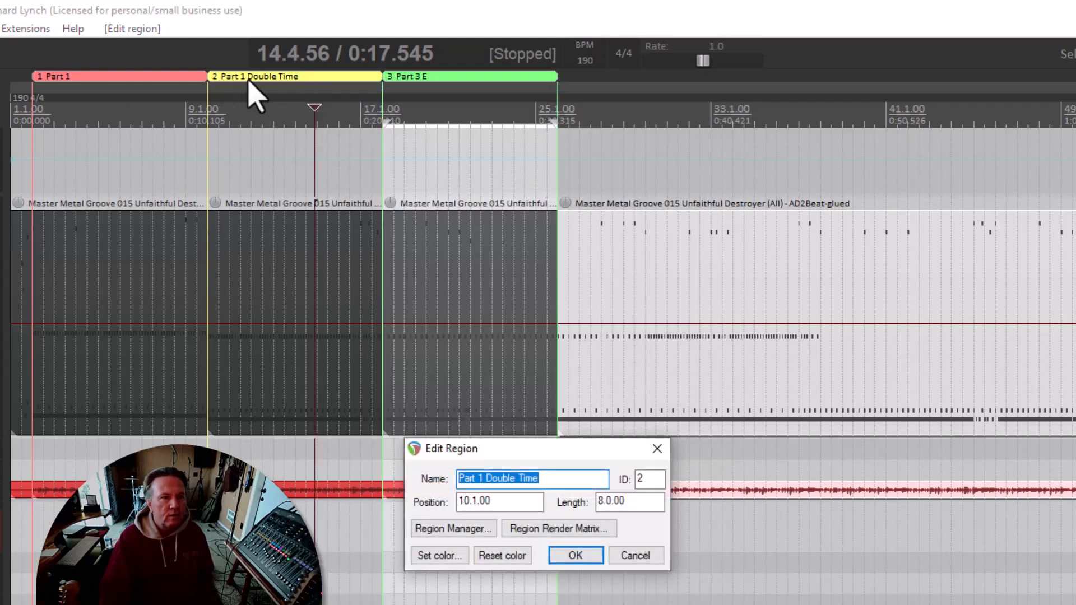
left_click(576, 555)
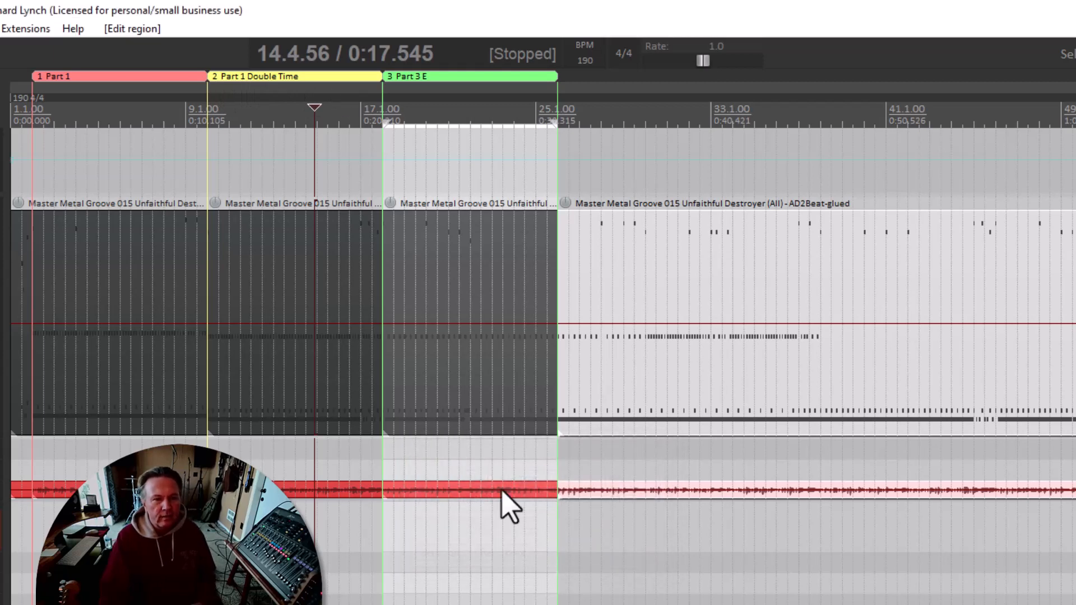
Step: Play the song from 26.1.00 twice to judge the part that follows the third region
left_click(555, 523)
key("space")
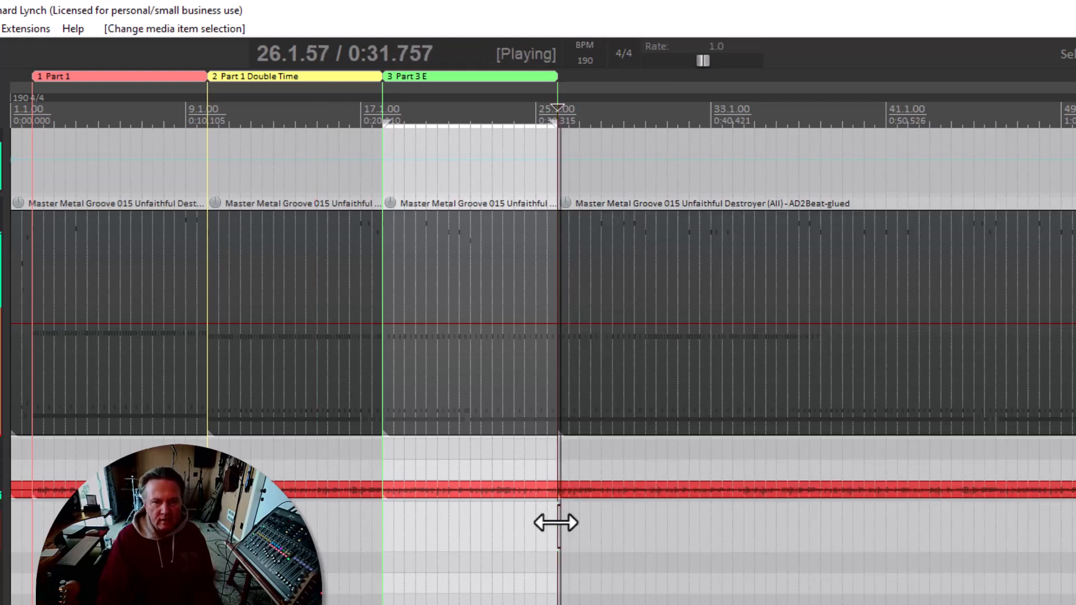
scroll(558, 527, "down", 3)
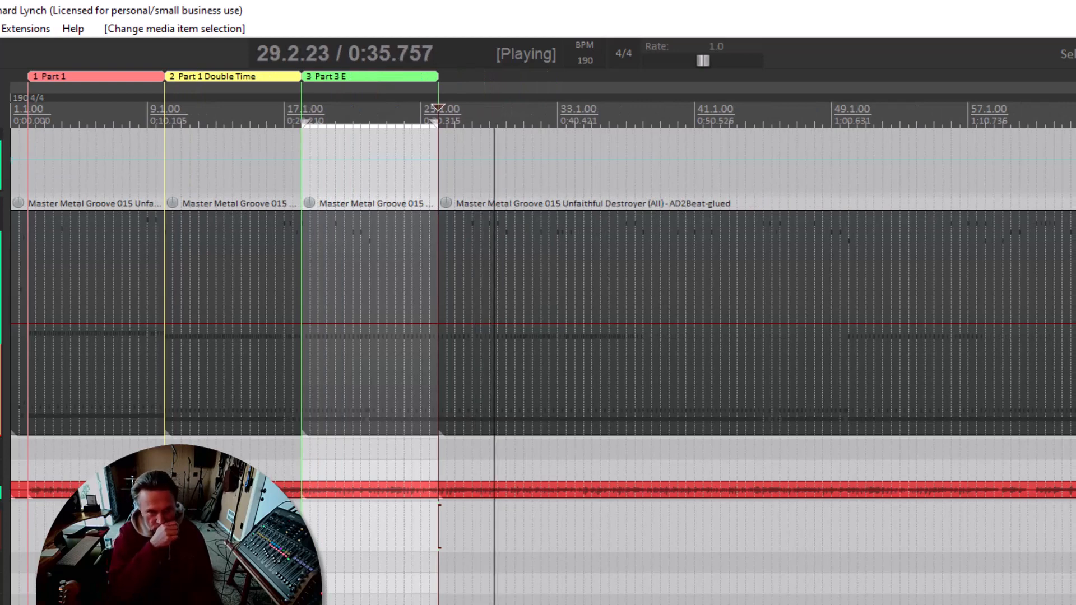
key("space")
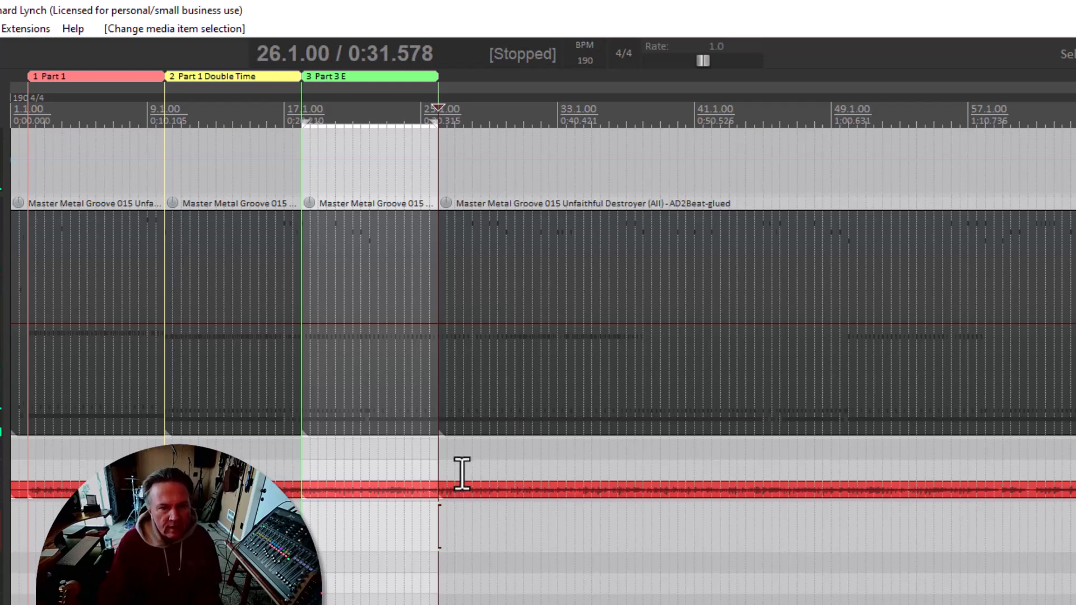
key("space")
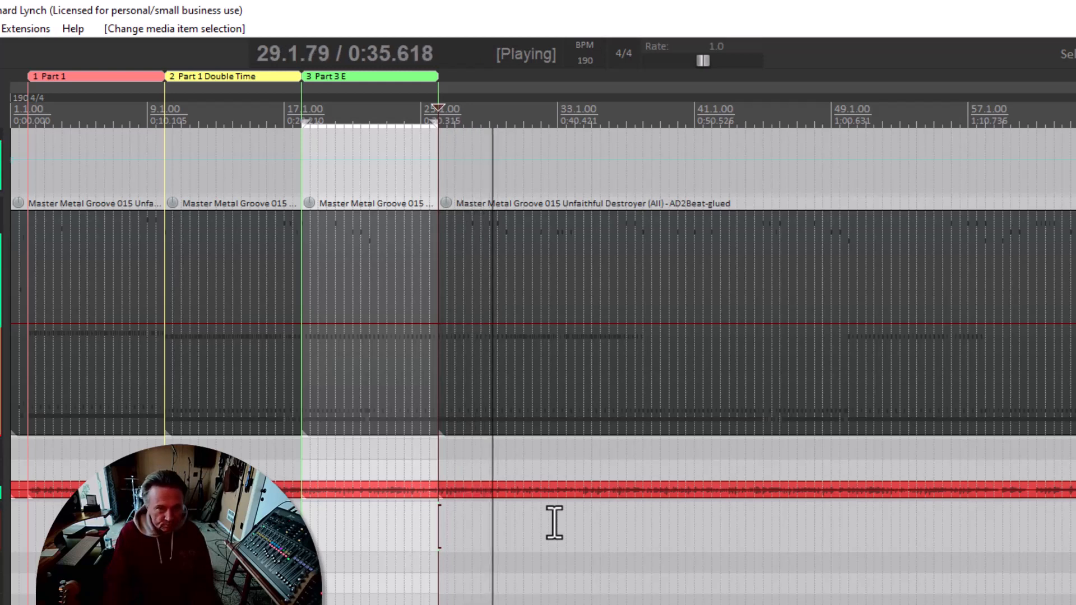
key("space")
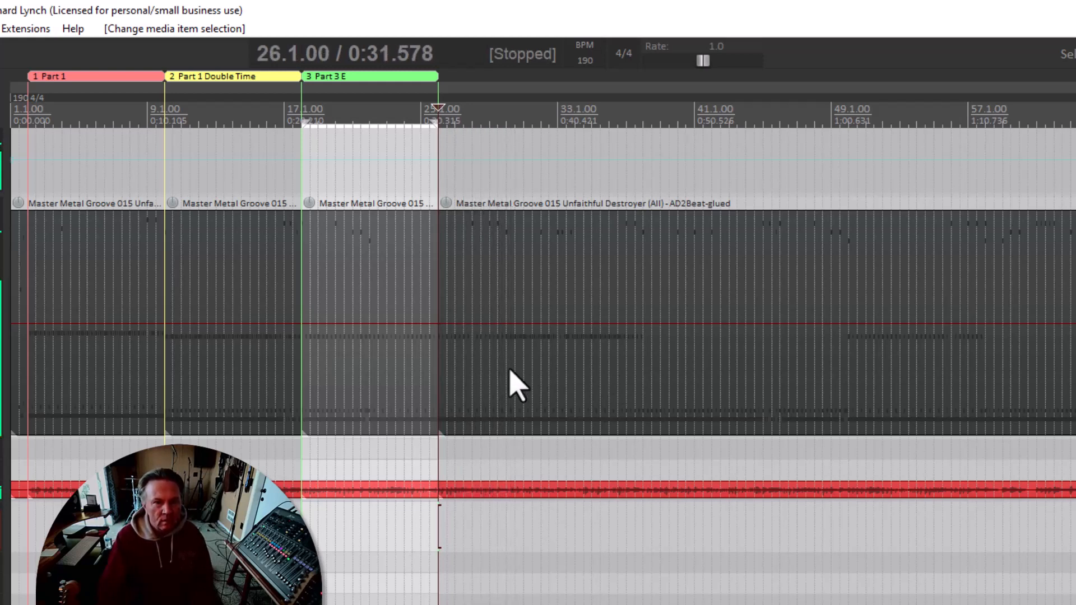
Step: Split all items at 30.1.00 and delete the audio and drum pieces between 26.1.00 and 30.1.00
left_click(509, 370)
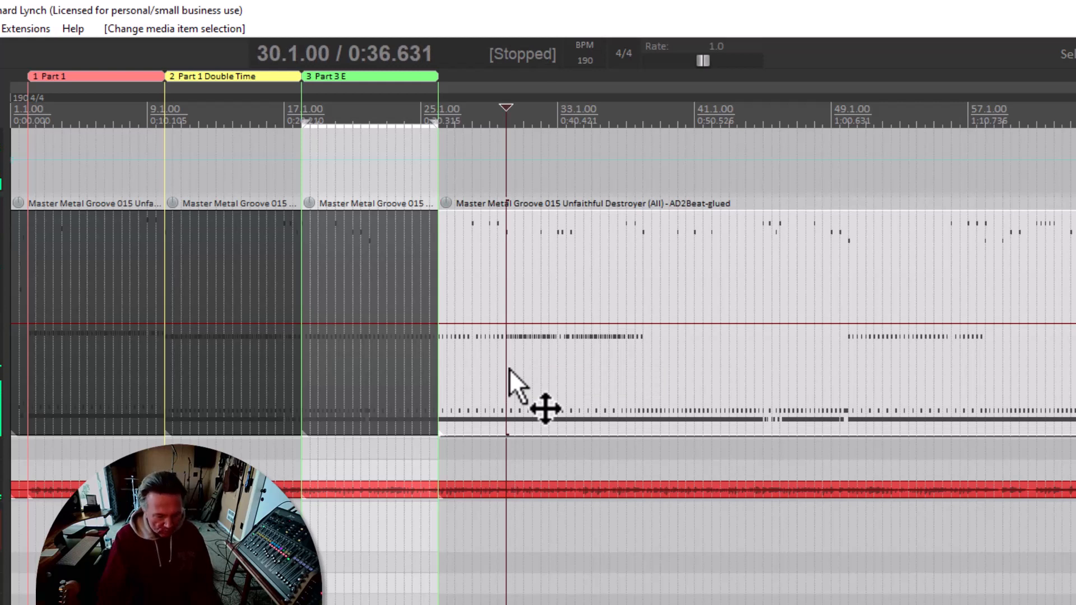
key("ctrl+a")
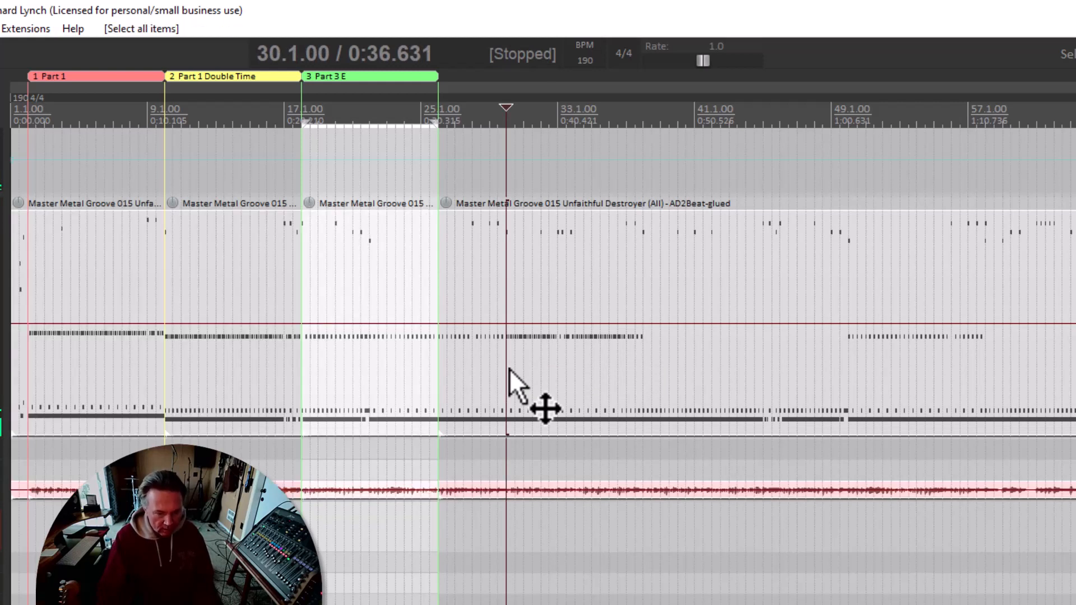
key("s")
left_click(481, 493)
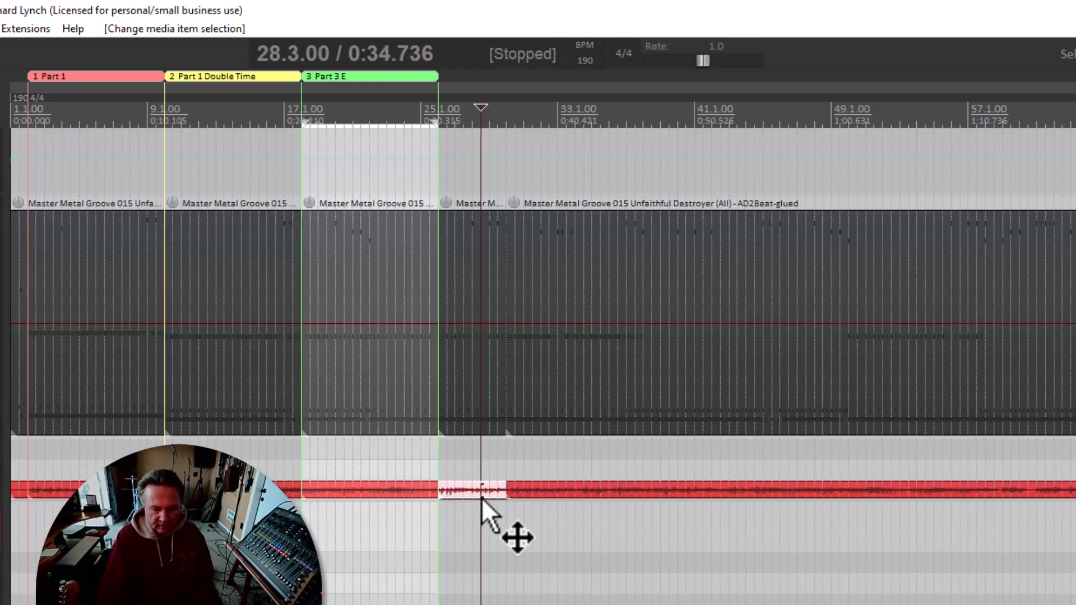
key("Delete")
left_click(472, 413)
key("Delete")
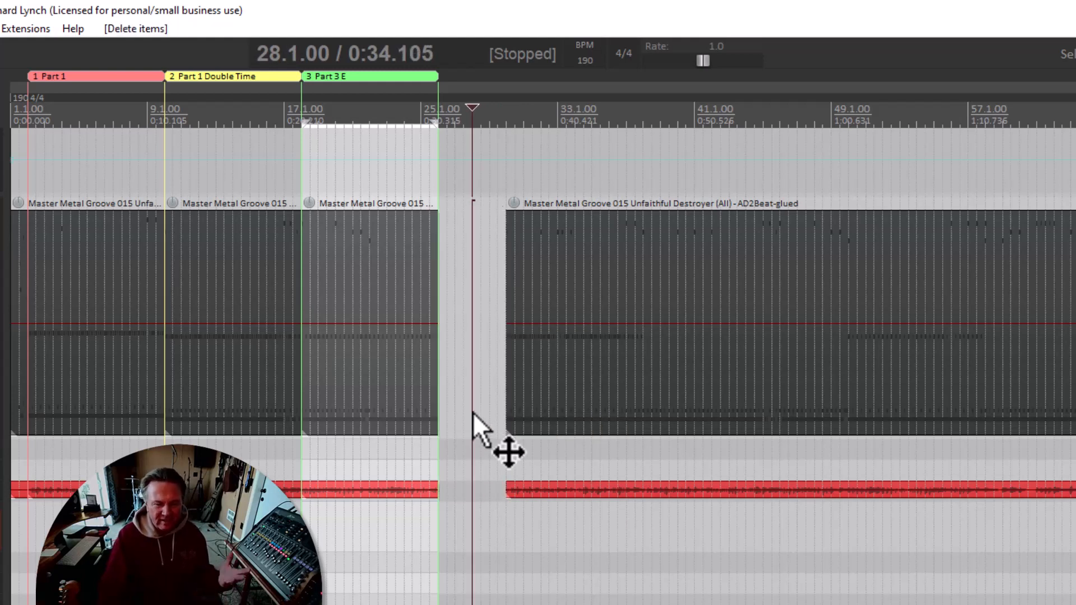
Step: Play briefly from 30.1.00 and from 2.1.00 to compare the part after the gap with Part 1
left_click(503, 231)
key("space")
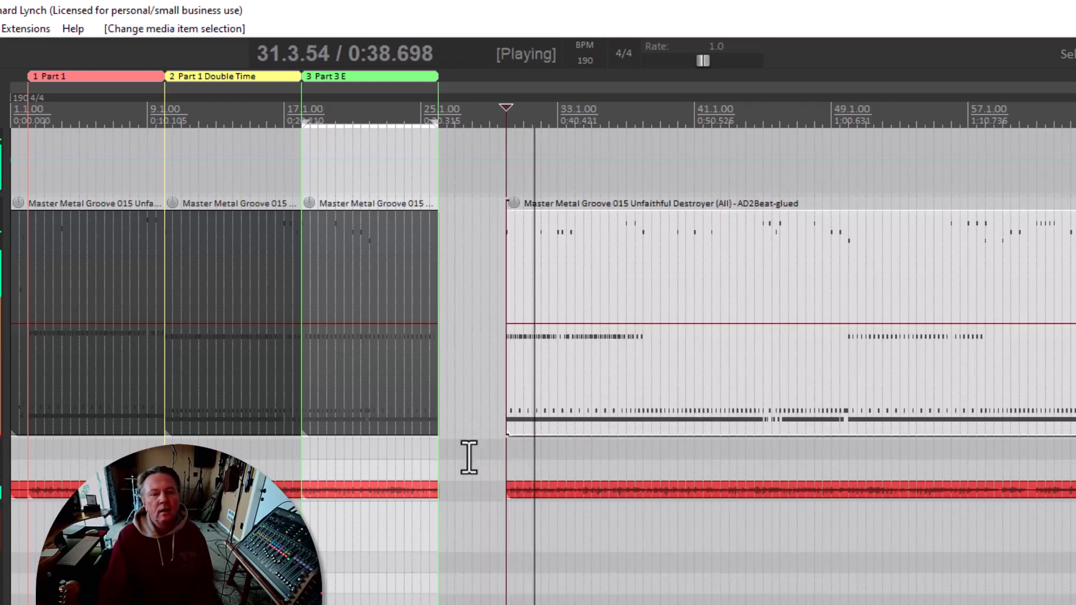
key("space")
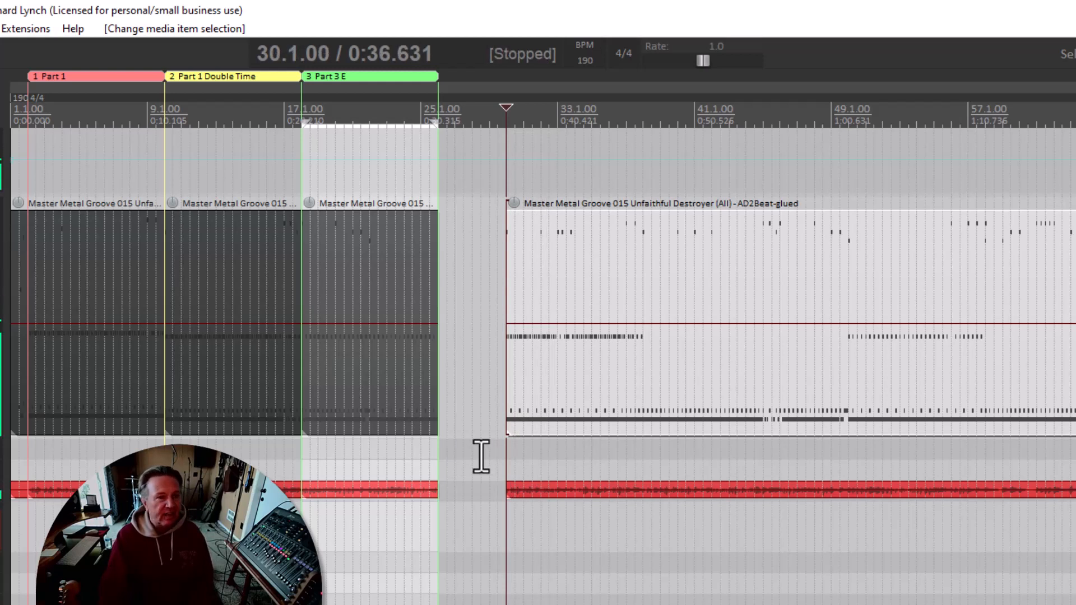
left_click(31, 514)
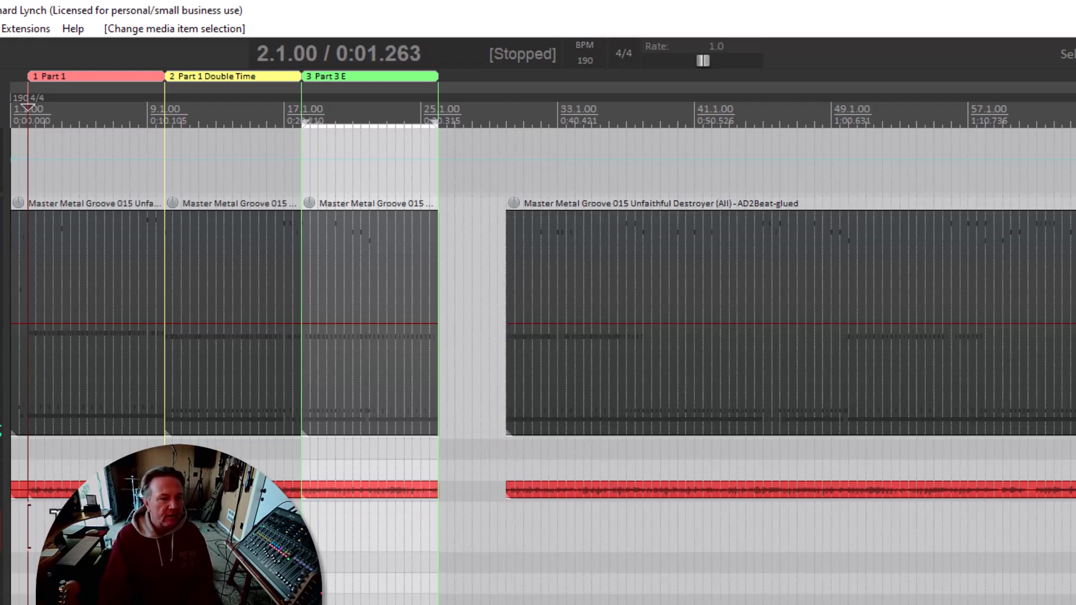
key("space")
key("space")
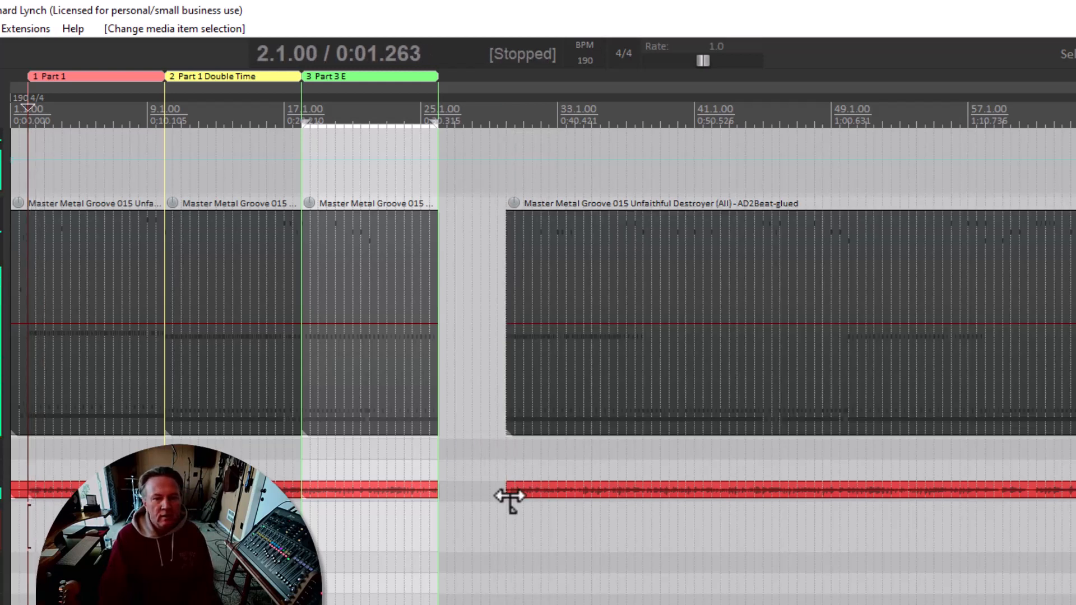
Step: Play the song from 30.1.00, 46.1.00 and 57.3.00 to locate the start of the next new section
left_click(510, 497)
key("space")
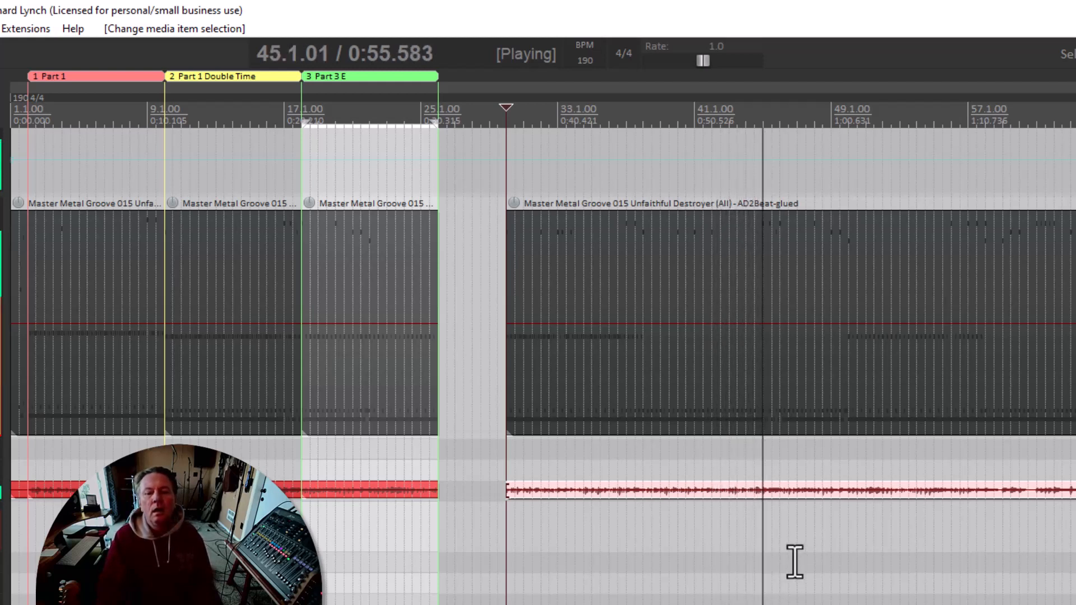
key("space")
left_click(783, 527)
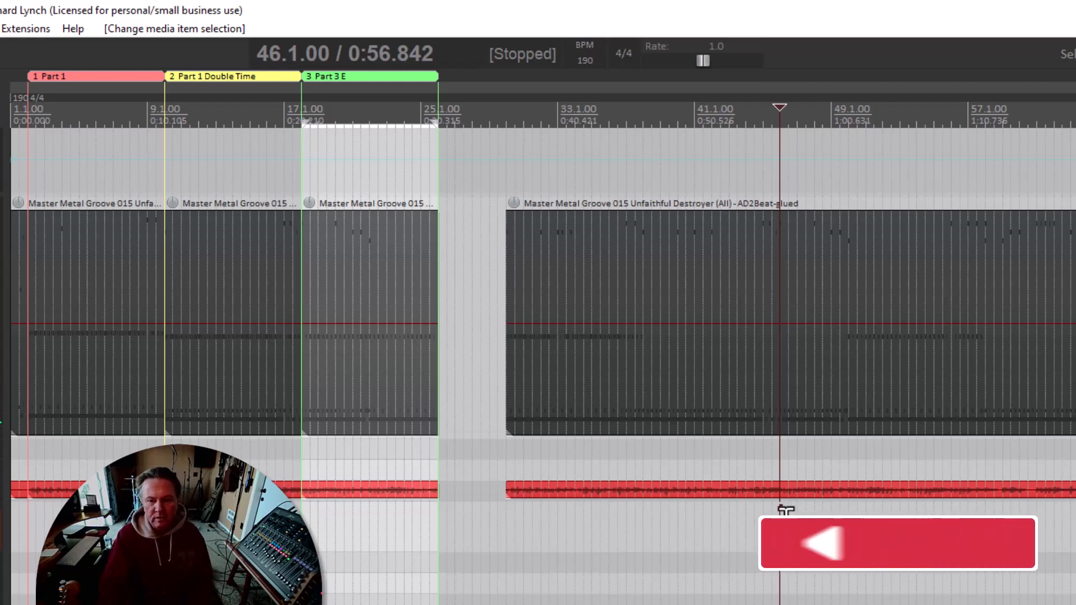
key("space")
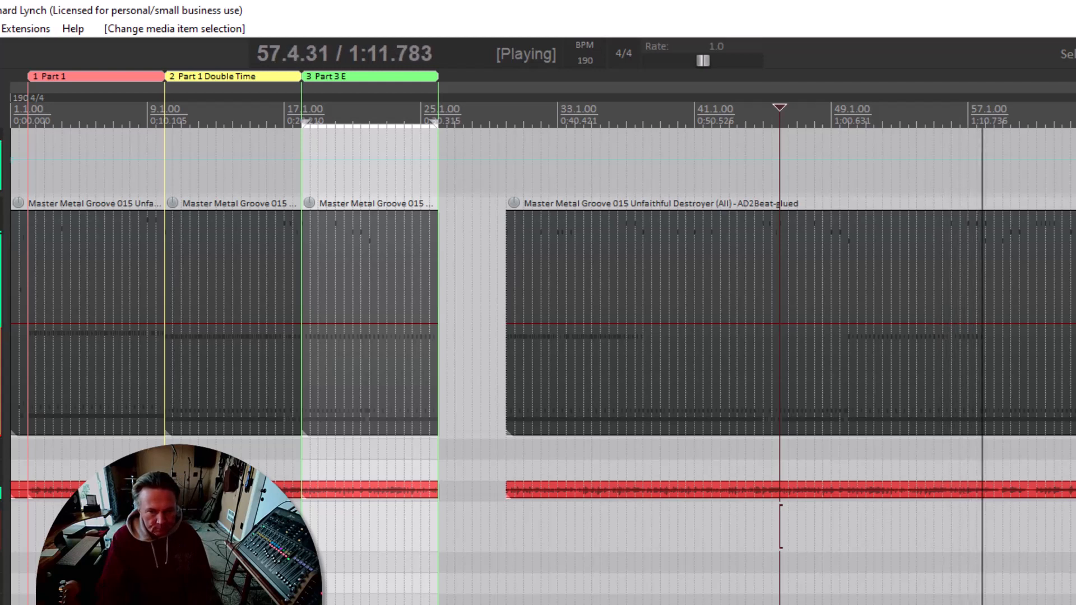
key("space")
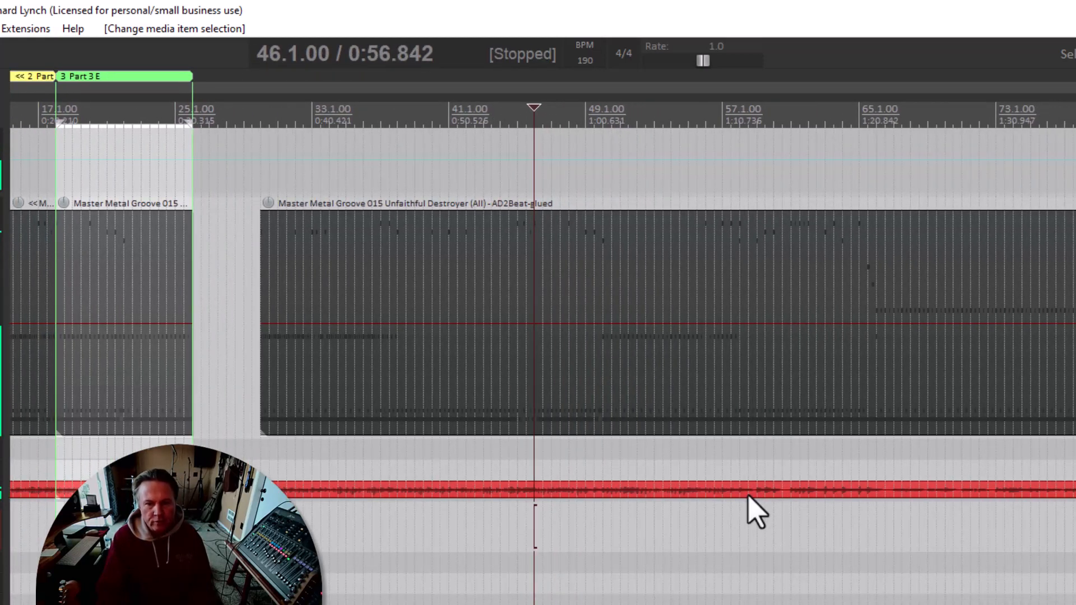
left_click(732, 514)
key("space")
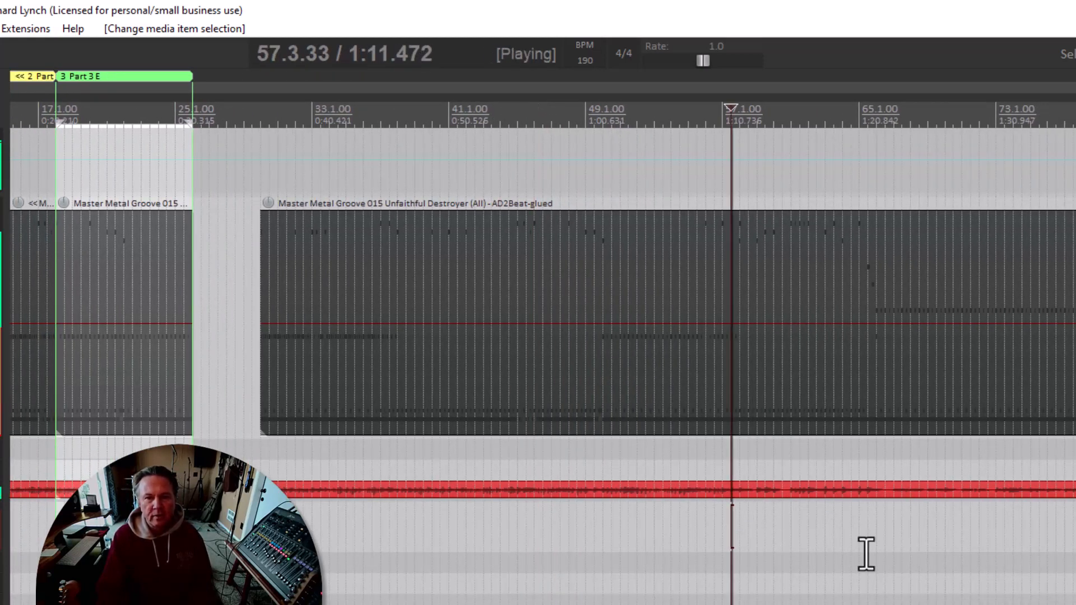
key("space")
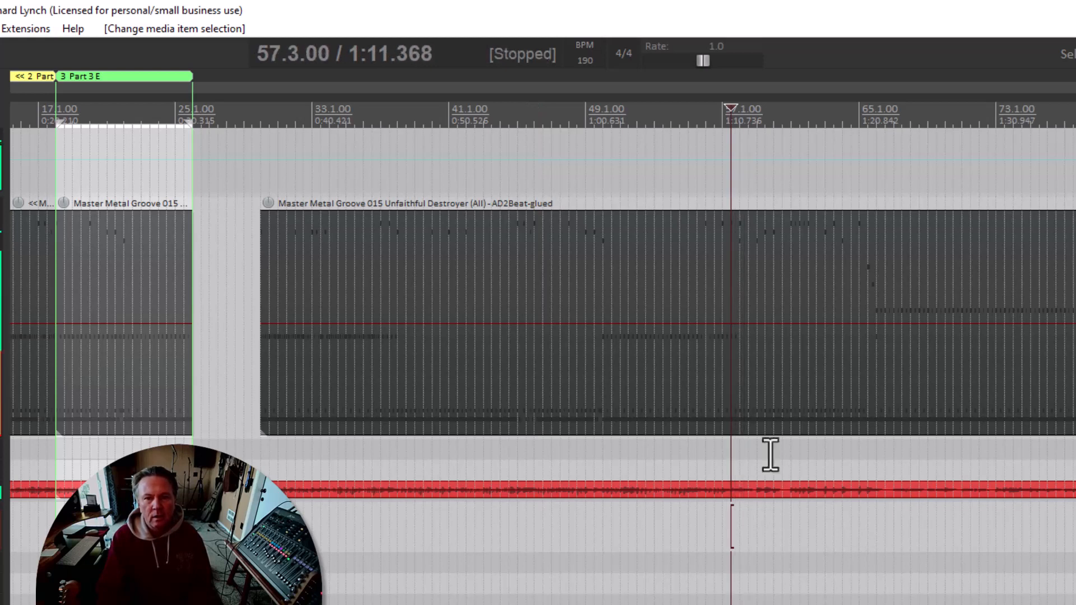
Step: Split all items at 58.1.00 and delete the drum and audio pieces between 30.1.00 and 58.1.00
left_click(742, 297)
key("ctrl+a")
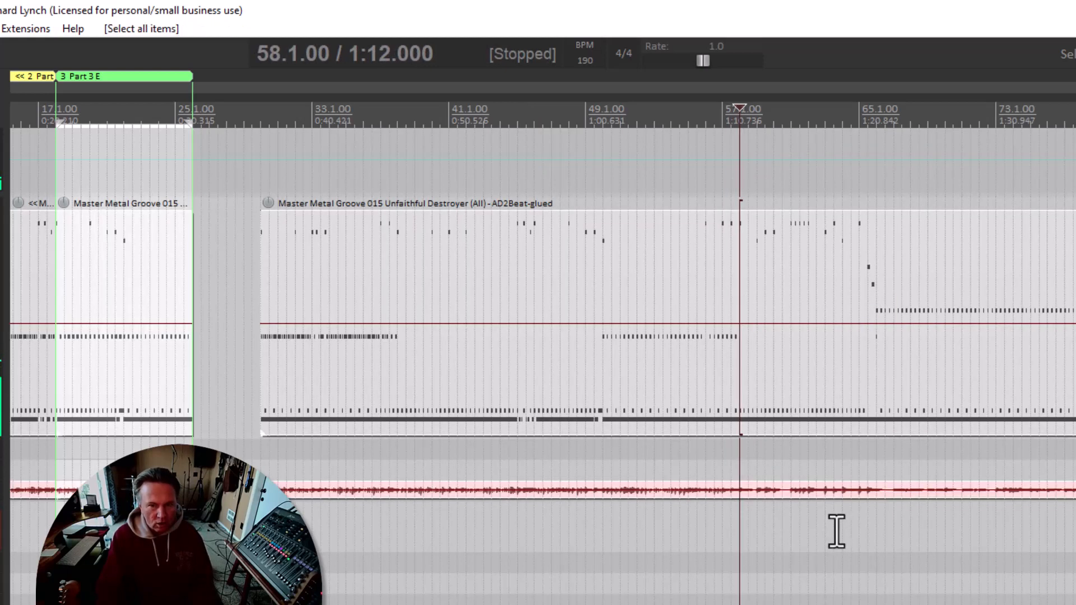
key("s")
left_click_drag(683, 565, 388, 210)
key("Delete")
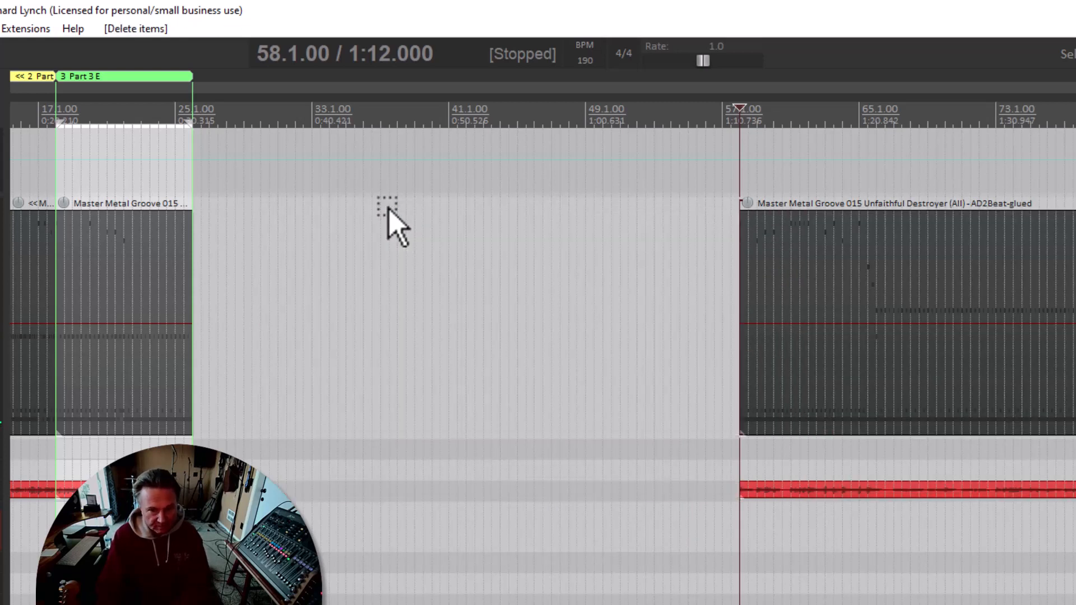
Step: Play the section from 58.1.00 to find its end and split all items there, at 66.1.00
key("space")
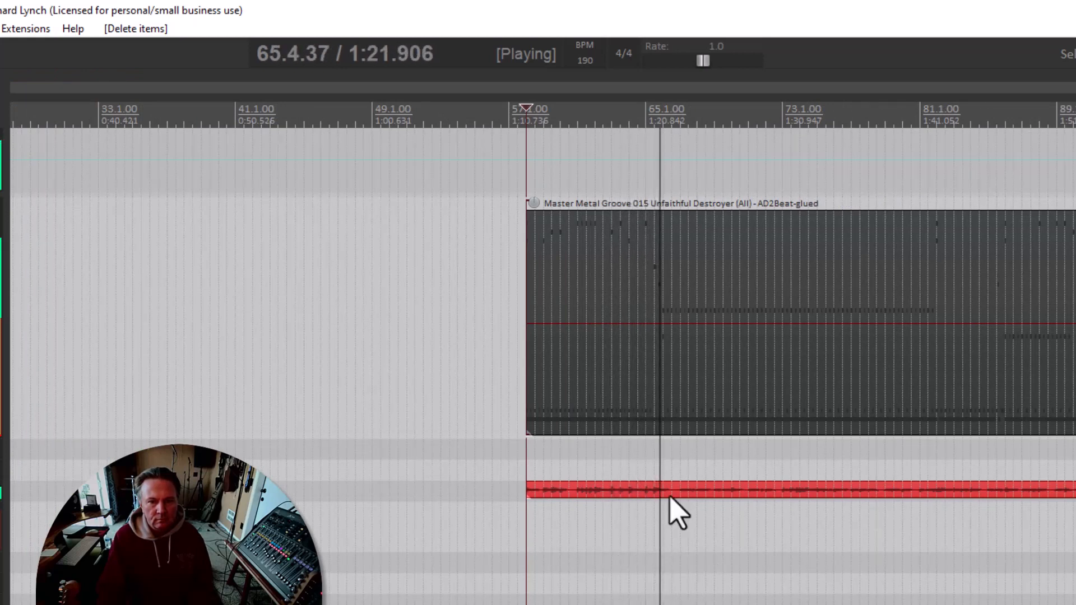
key("space")
left_click(666, 455)
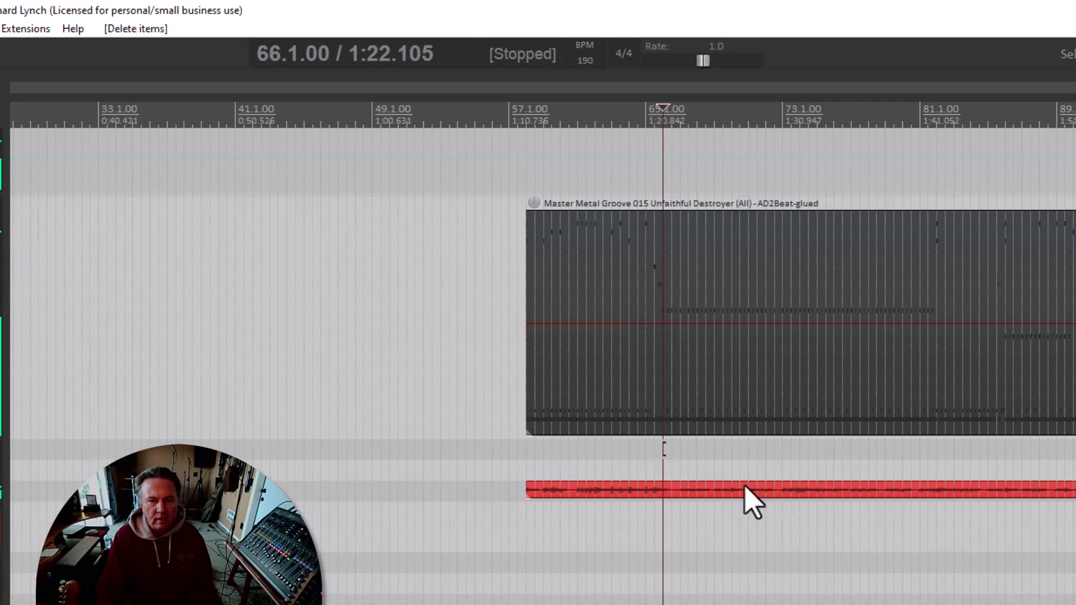
key("space")
key("space")
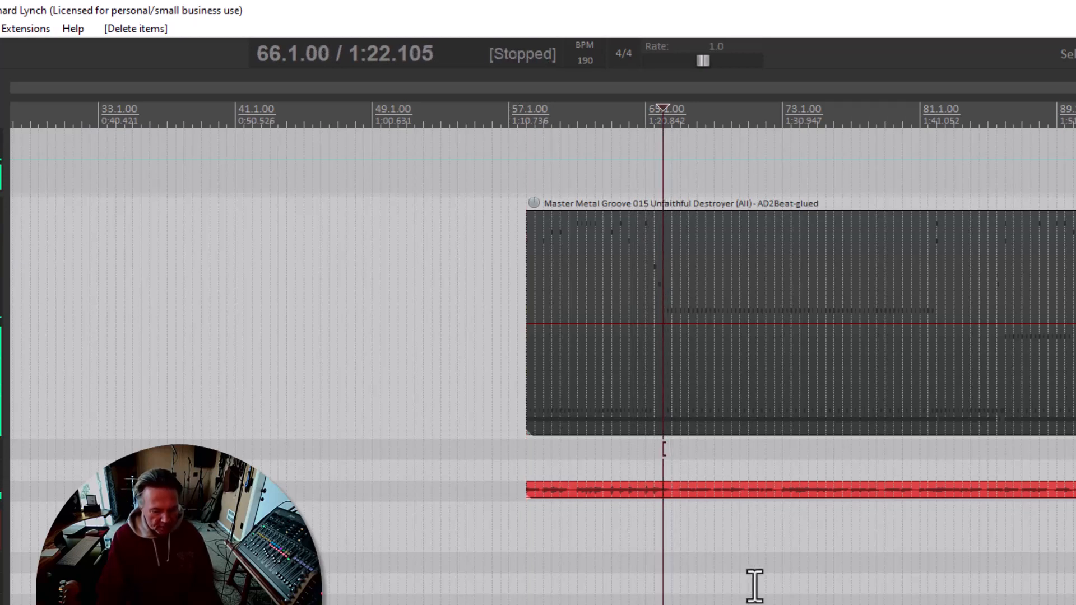
key("ctrl+a")
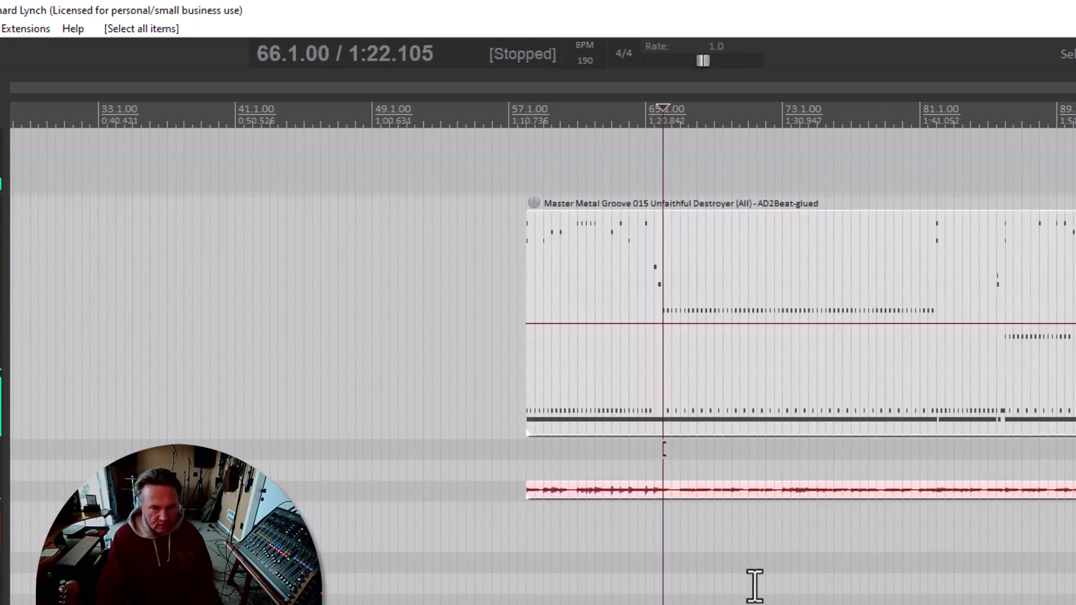
key("s")
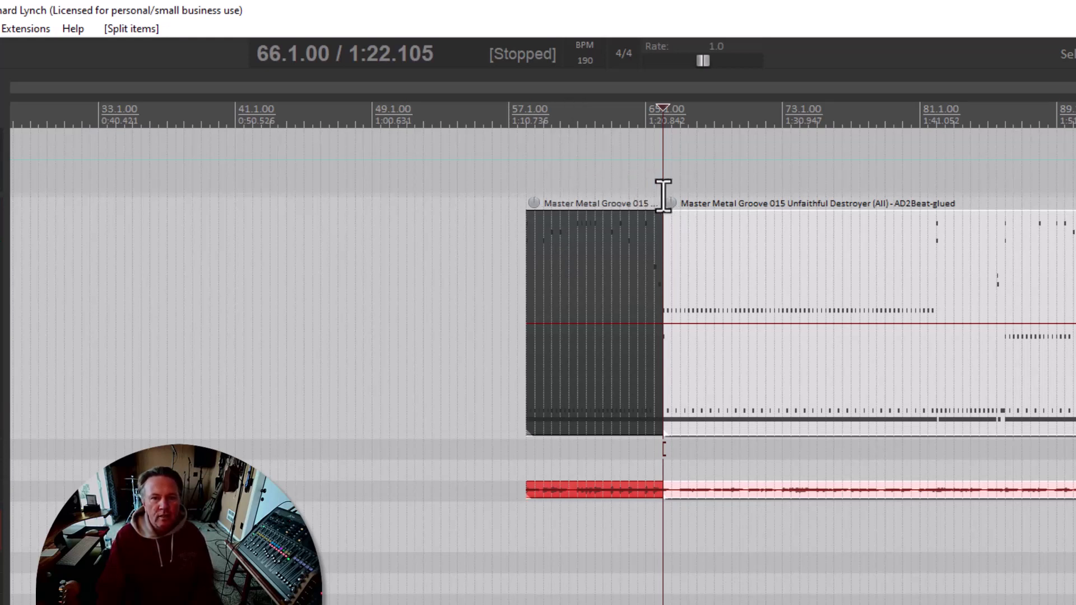
Step: Create a region from a time selection spanning 58.1.00 to 66.1.00
left_click_drag(663, 195, 527, 202)
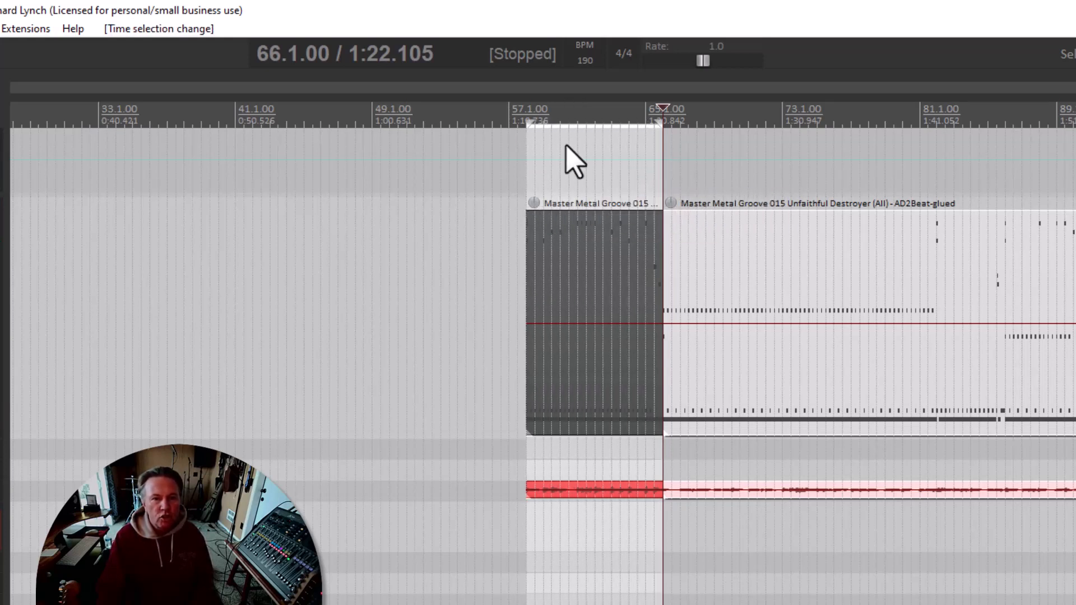
key("shift+r")
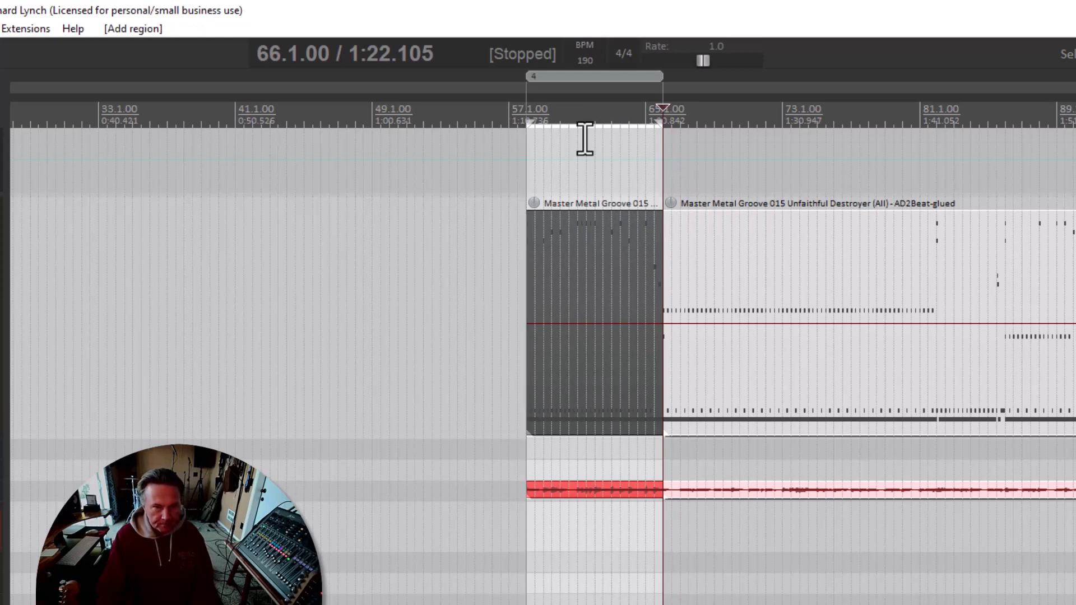
Step: Name the region spanning 58.1.00 to 66.1.00 "Part 4 short"
right_click(563, 78)
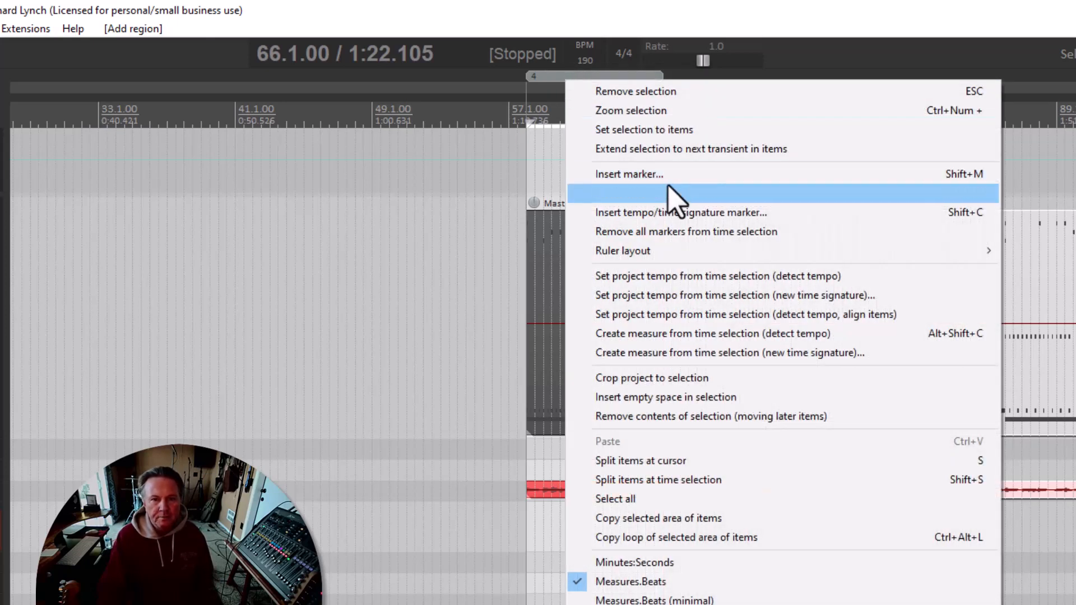
left_click(560, 84)
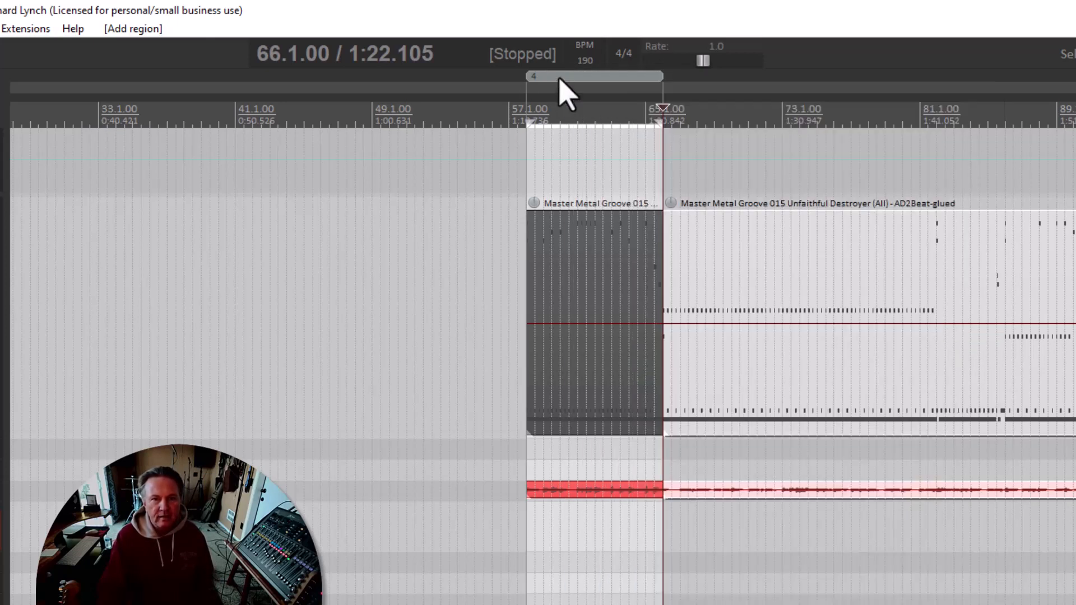
right_click(560, 84)
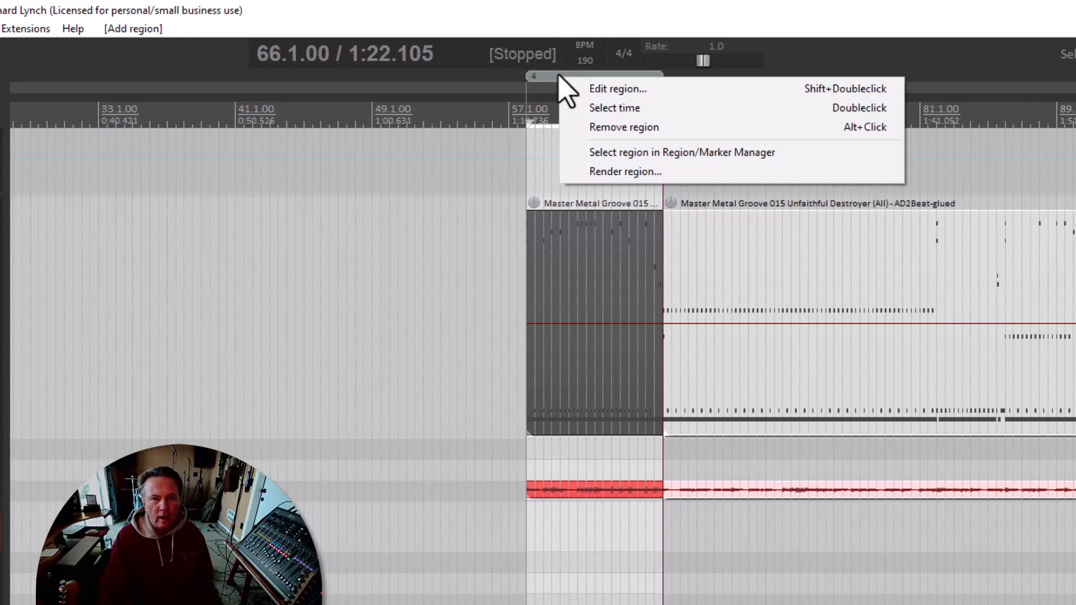
left_click(625, 90)
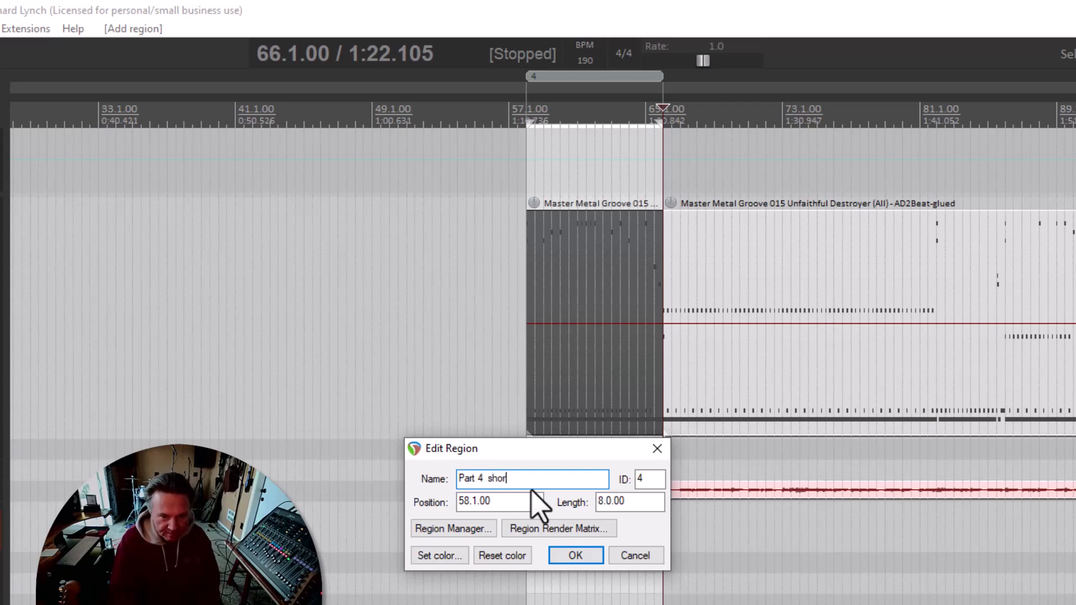
left_click(575, 555)
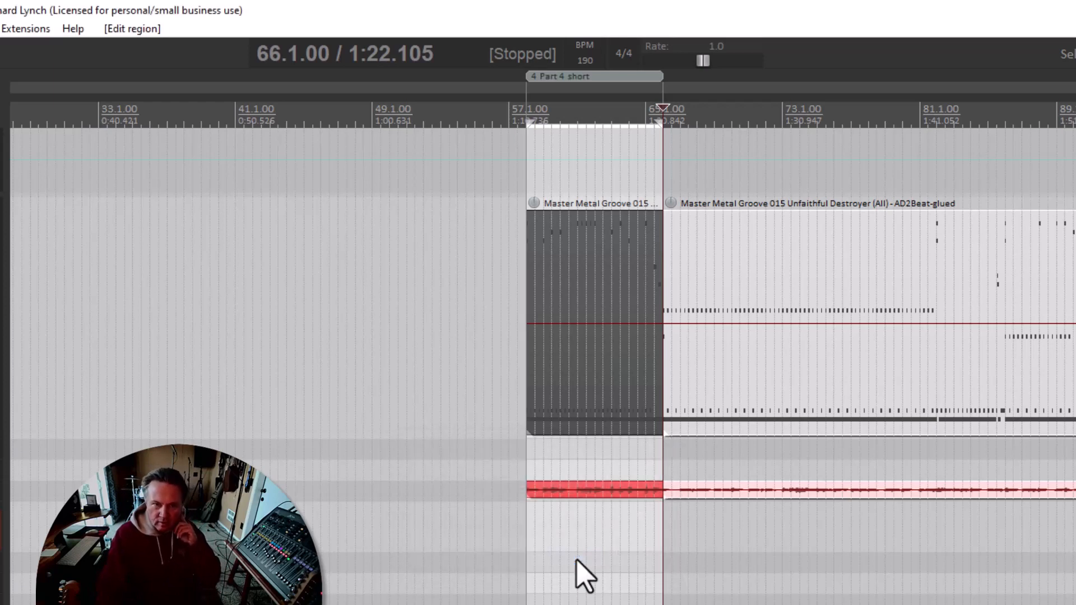
Step: Play the song from 66.1.00 and again from 82.1.00 to find where the next section ends
scroll(594, 336, "left", 3)
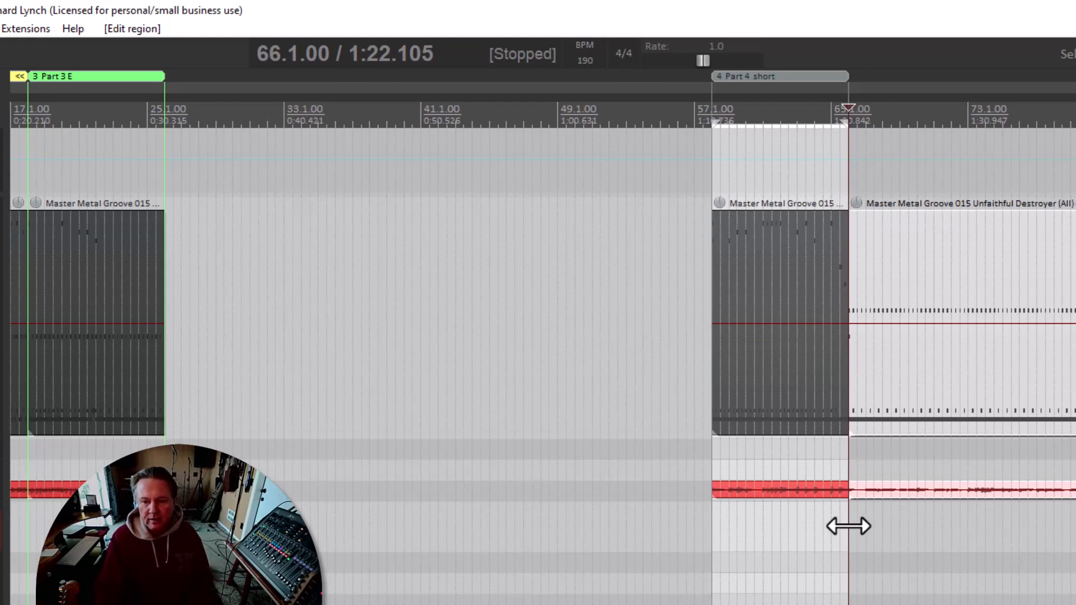
left_click(874, 539)
key("space")
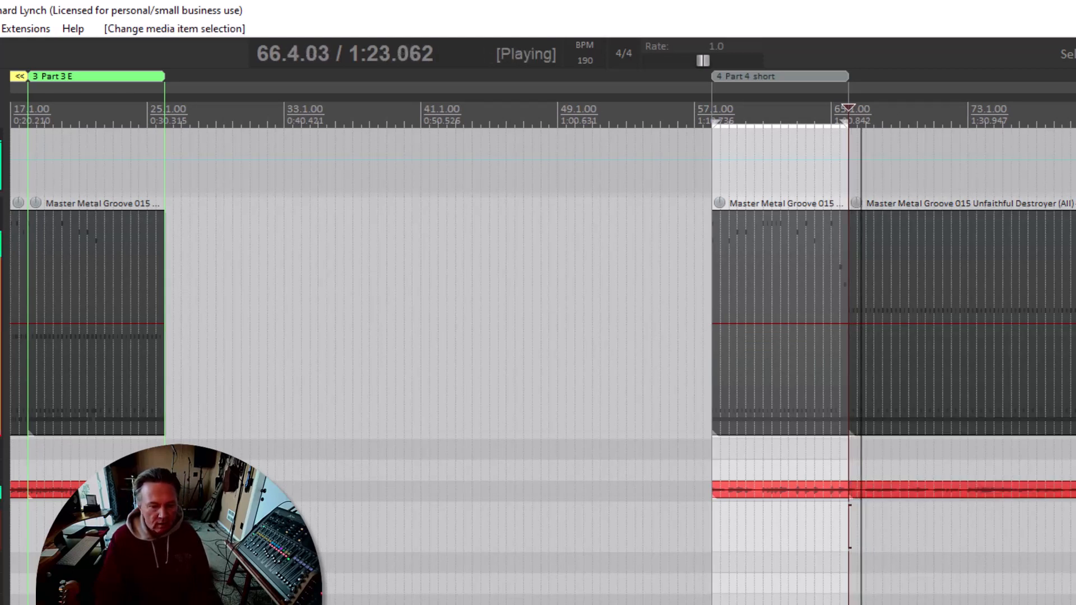
scroll(538, 337, "down", 3)
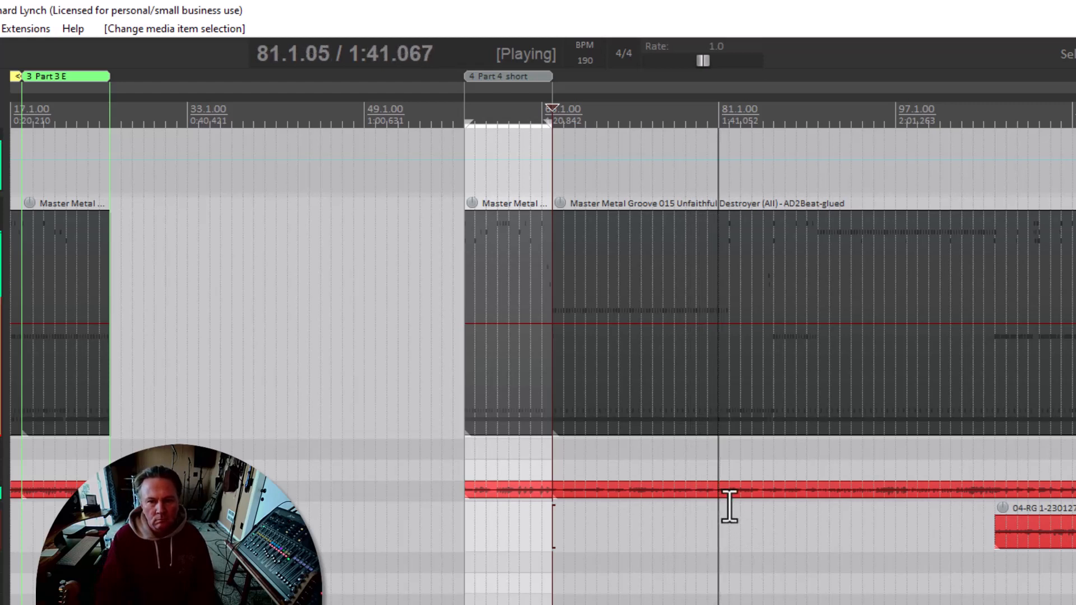
key("space")
left_click(729, 463)
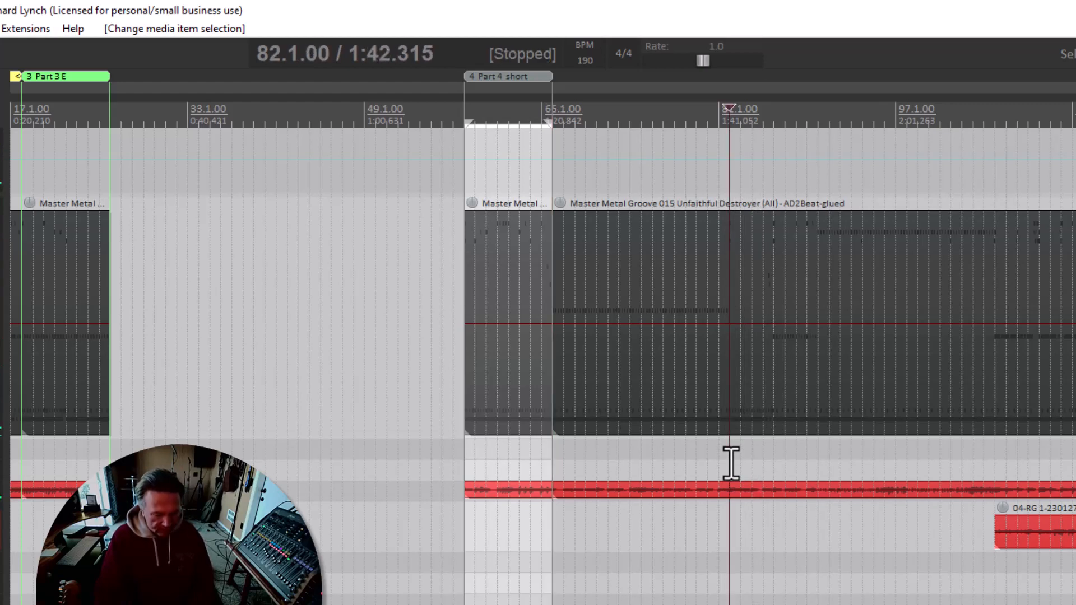
key("space")
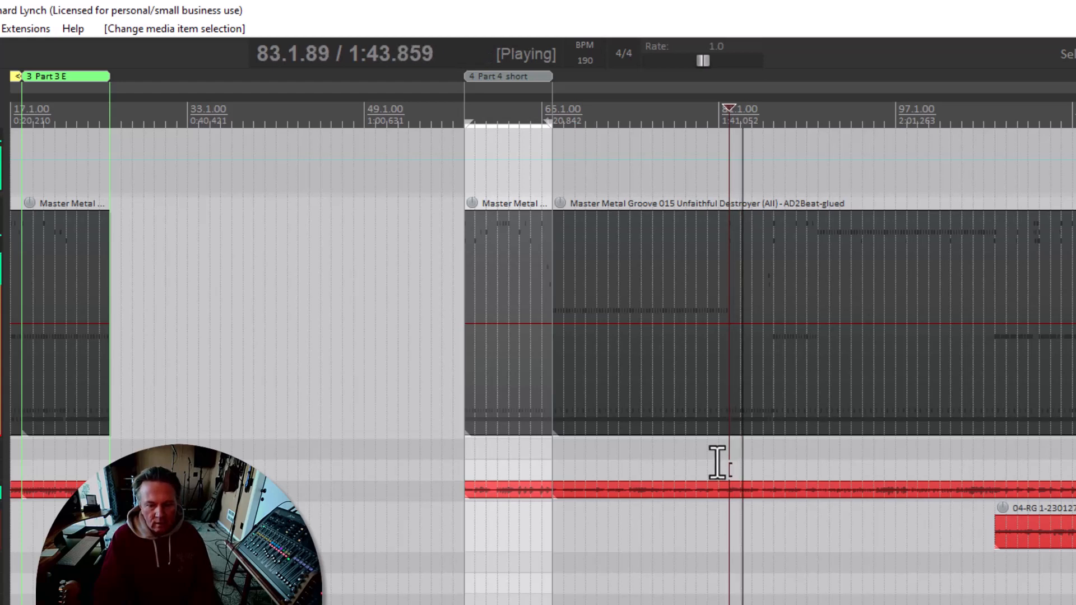
scroll(717, 462, "up", 4)
key("space")
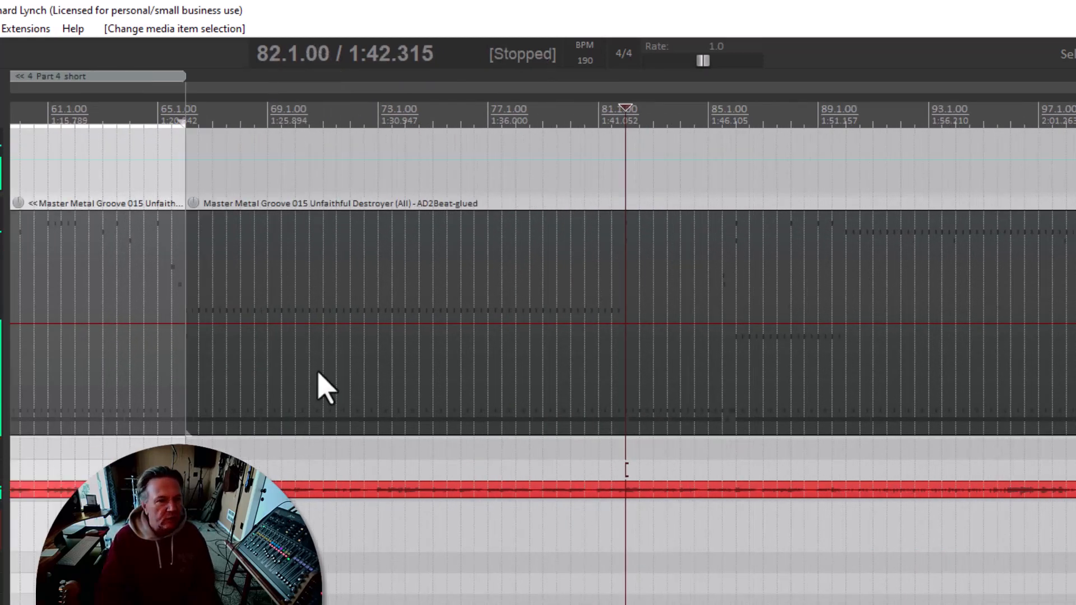
Step: Play from 80.1.00 to check the section change and split all items at 82.1.00
left_click(570, 158)
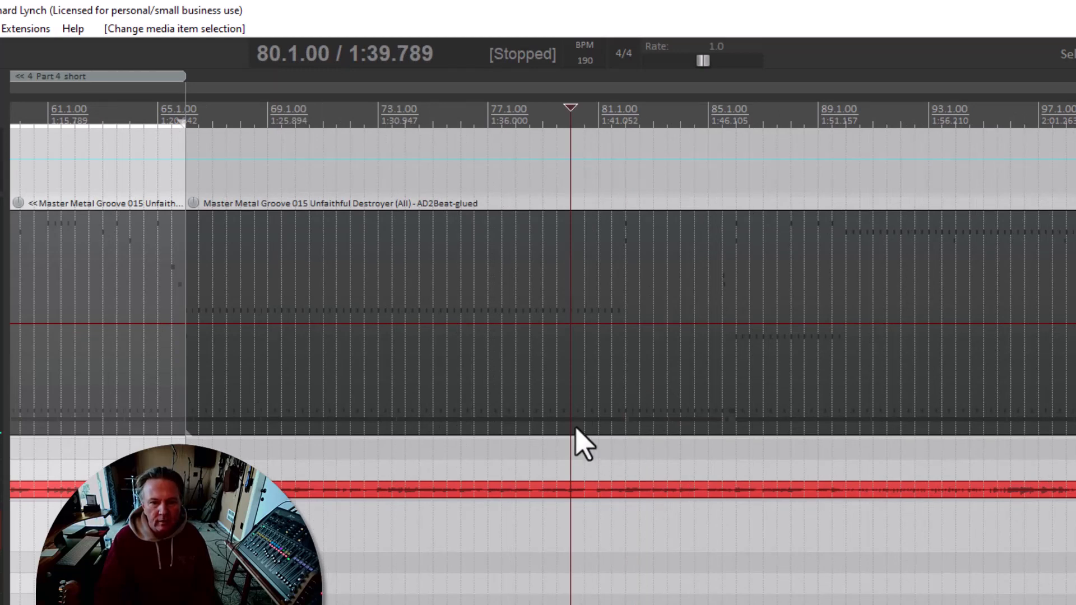
left_click(224, 414)
key("space")
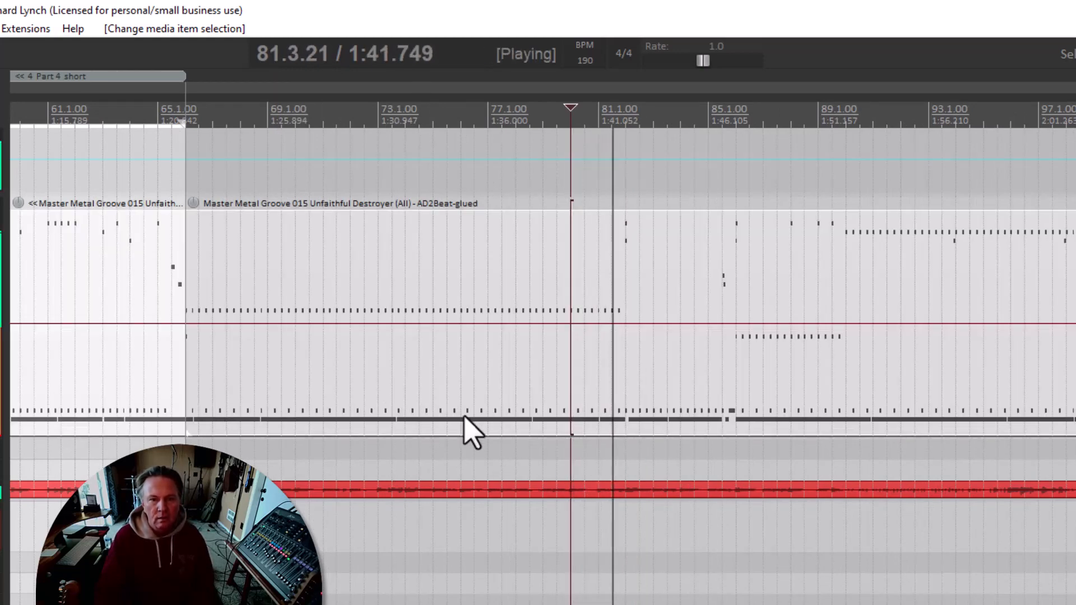
key("space")
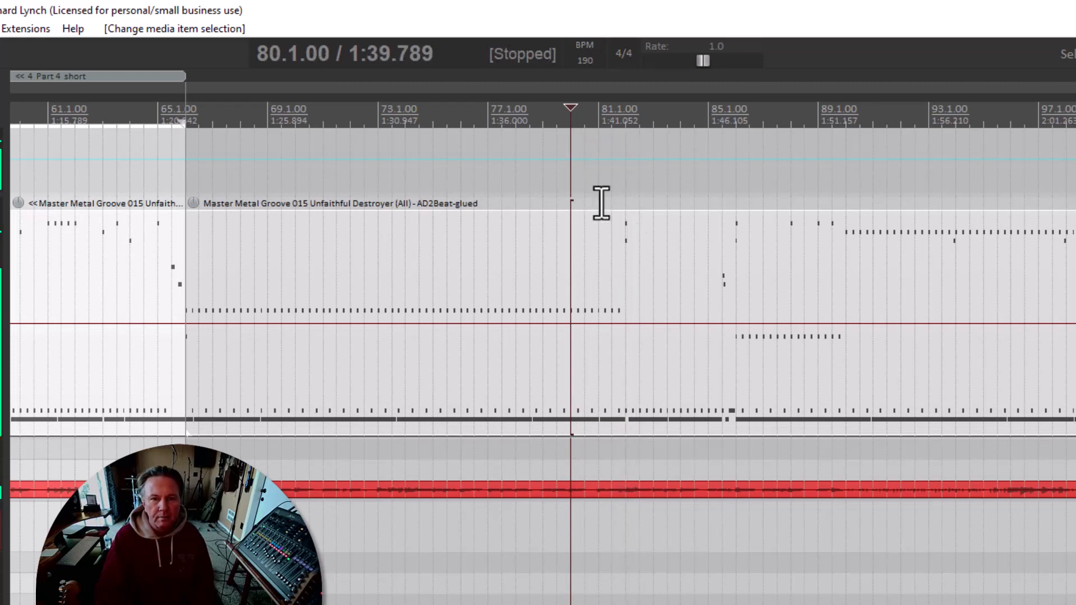
left_click(624, 255)
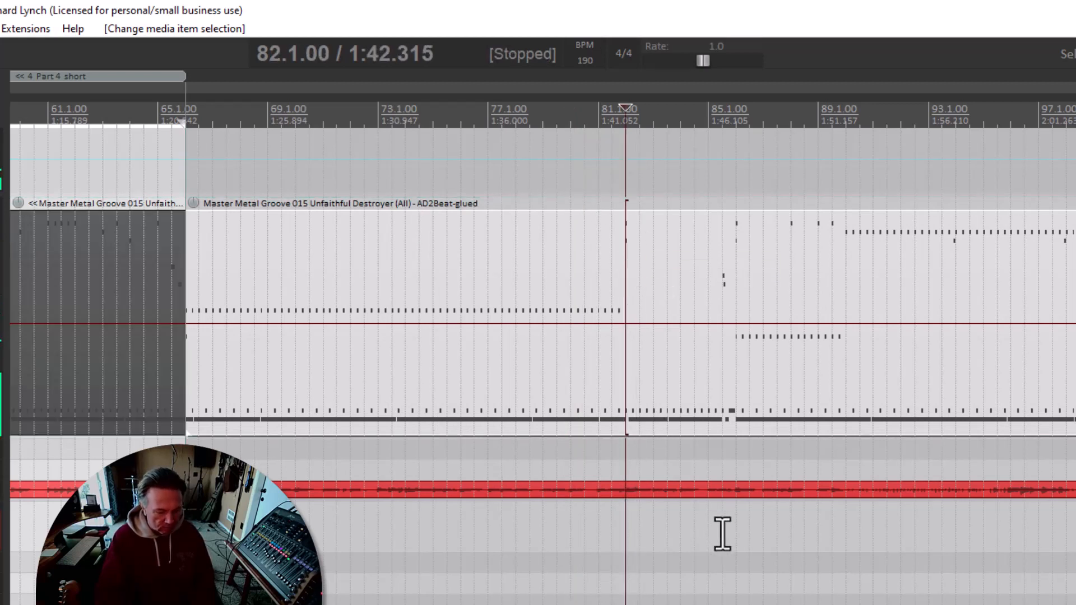
key("ctrl+a")
key("s")
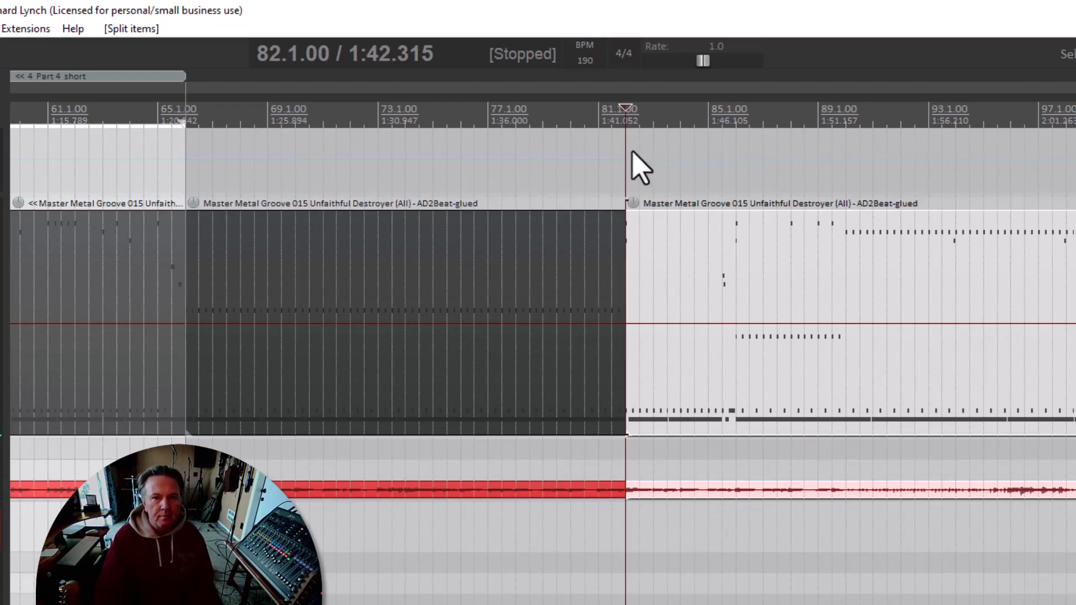
Step: Create a region from a time selection spanning 66.1.00 to 82.1.00 and name it "Par5 5 E Long"
left_click_drag(626, 125, 187, 163)
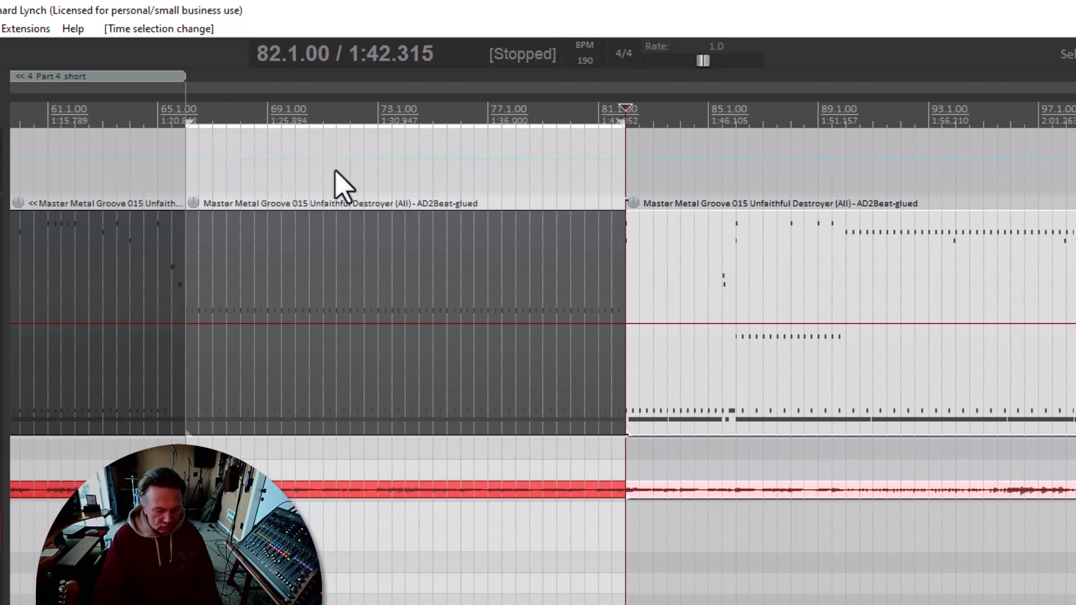
key("shift+r")
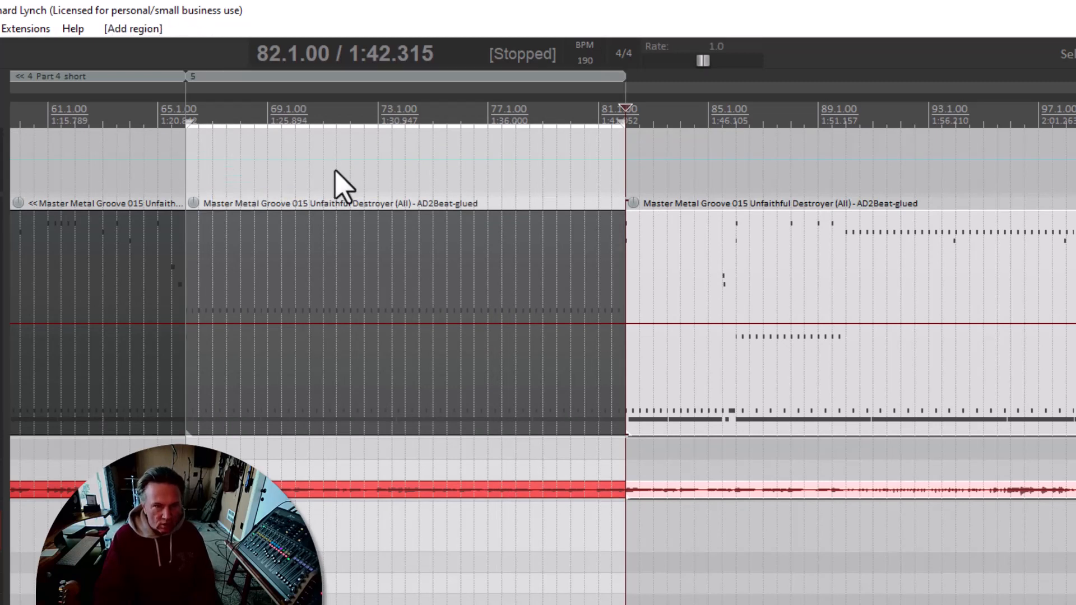
right_click(310, 81)
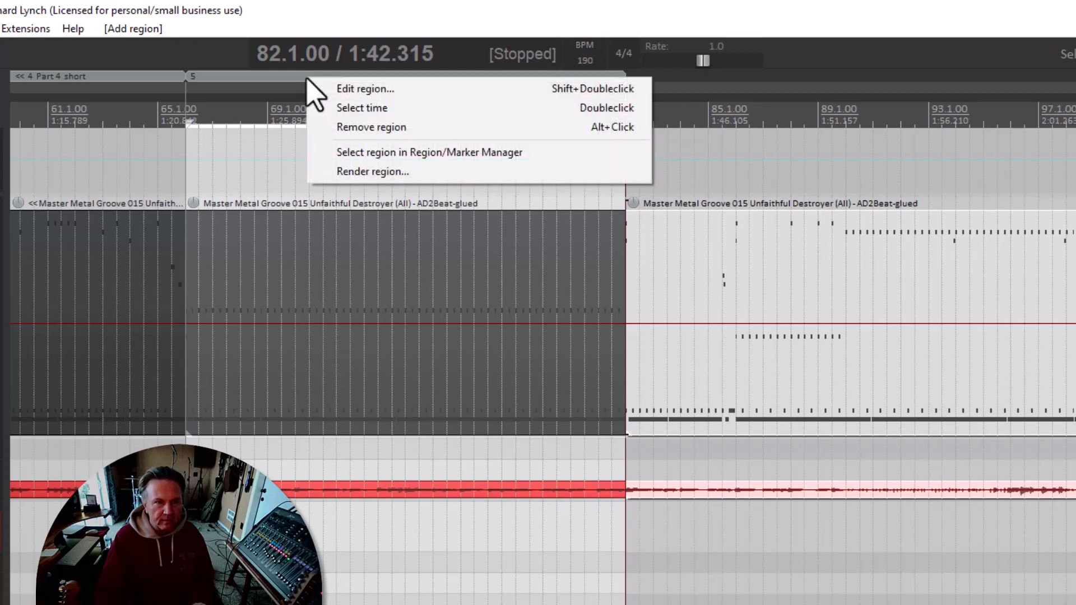
left_click(364, 89)
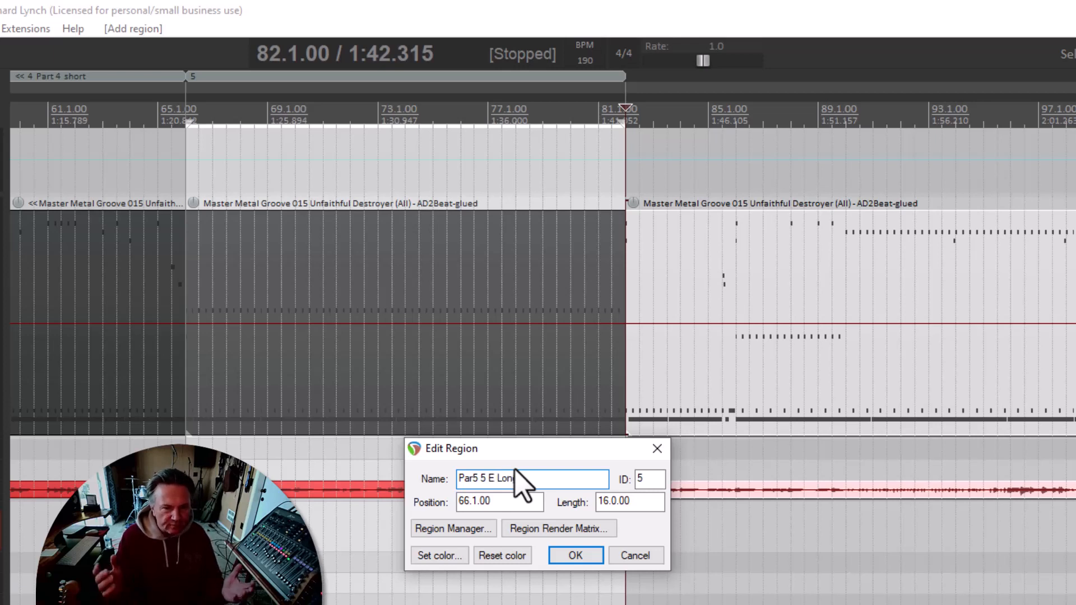
left_click(575, 556)
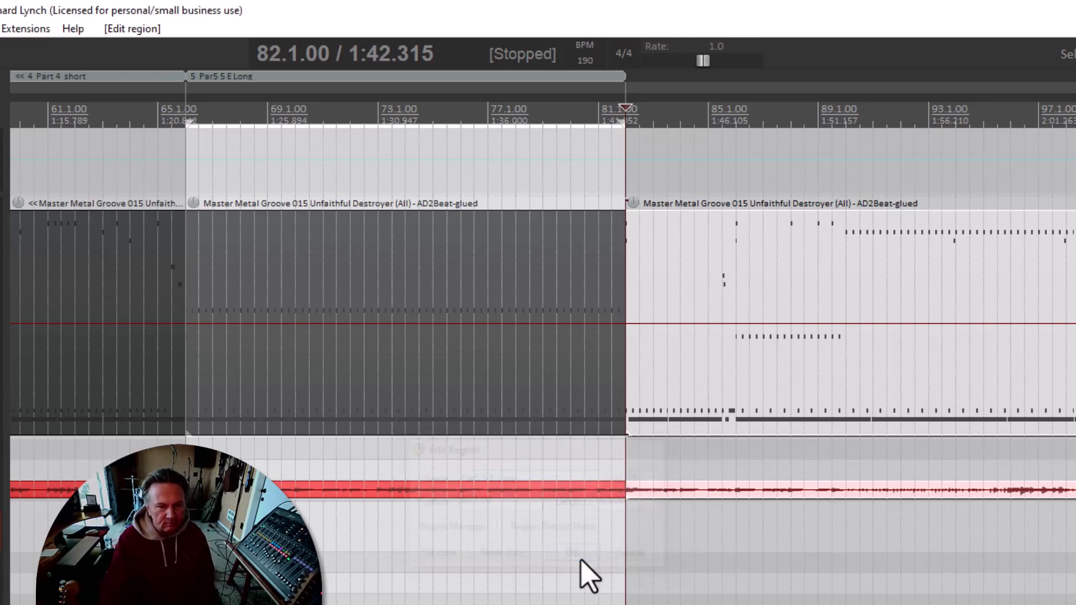
Step: Set the colour of the "Par5 5 E Long" region to the bright blue basic colour
right_click(314, 77)
left_click(351, 91)
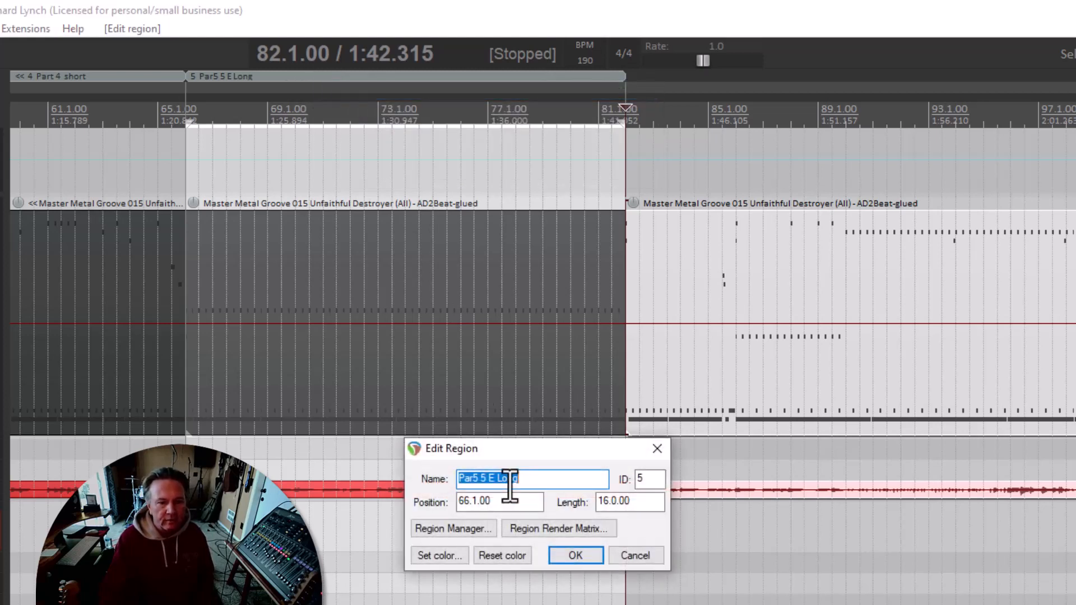
left_click(445, 556)
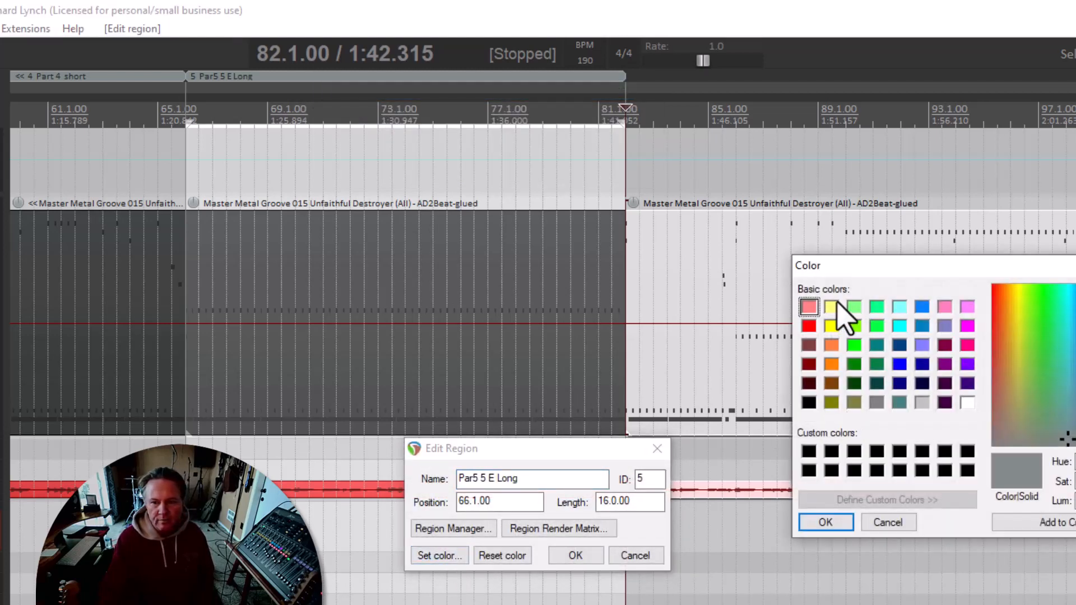
left_click(900, 308)
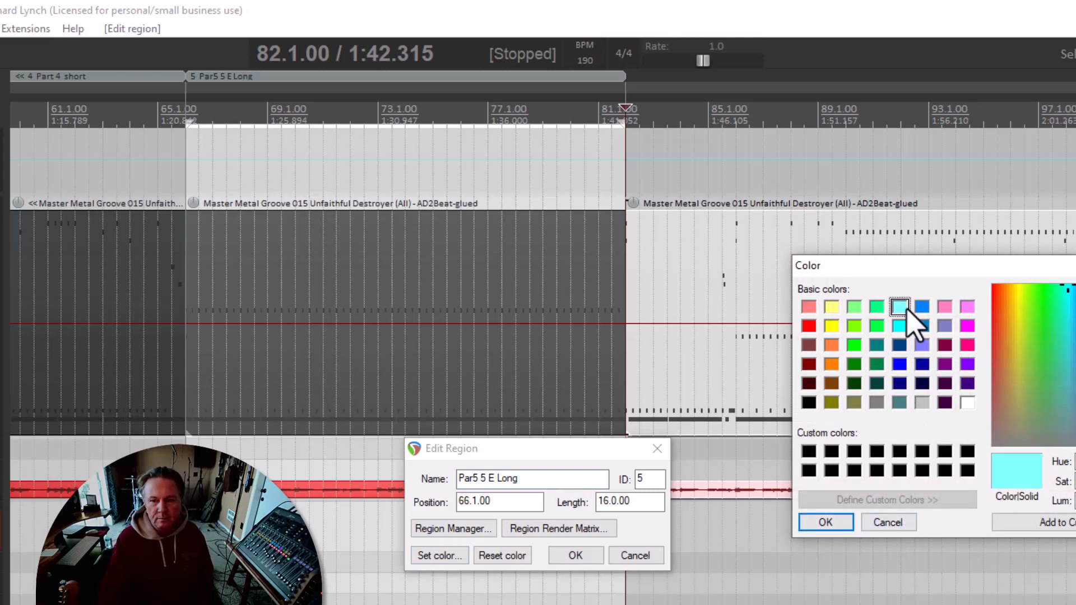
left_click(922, 308)
left_click(831, 523)
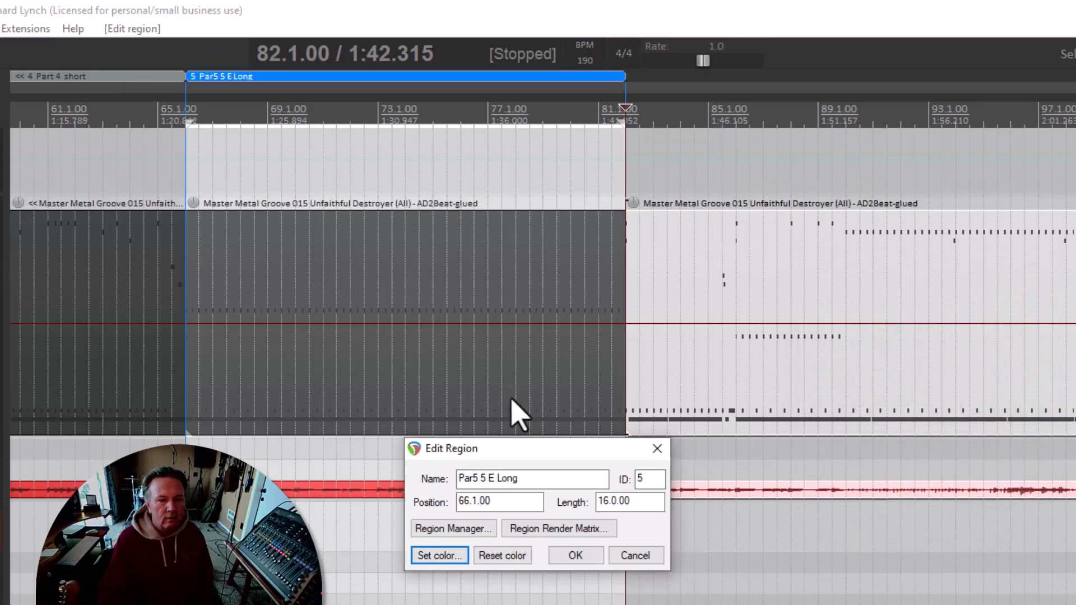
Step: Set the "Part 4 short" region's colour to the spring green basic colour through the Region Manager, and close the manager
left_click(475, 529)
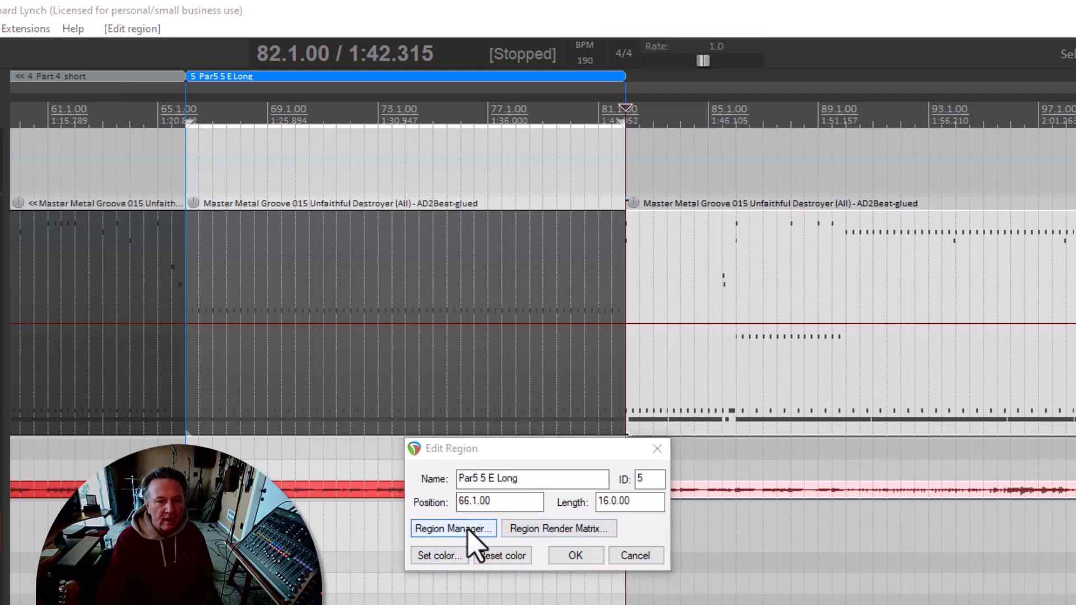
left_click(475, 513)
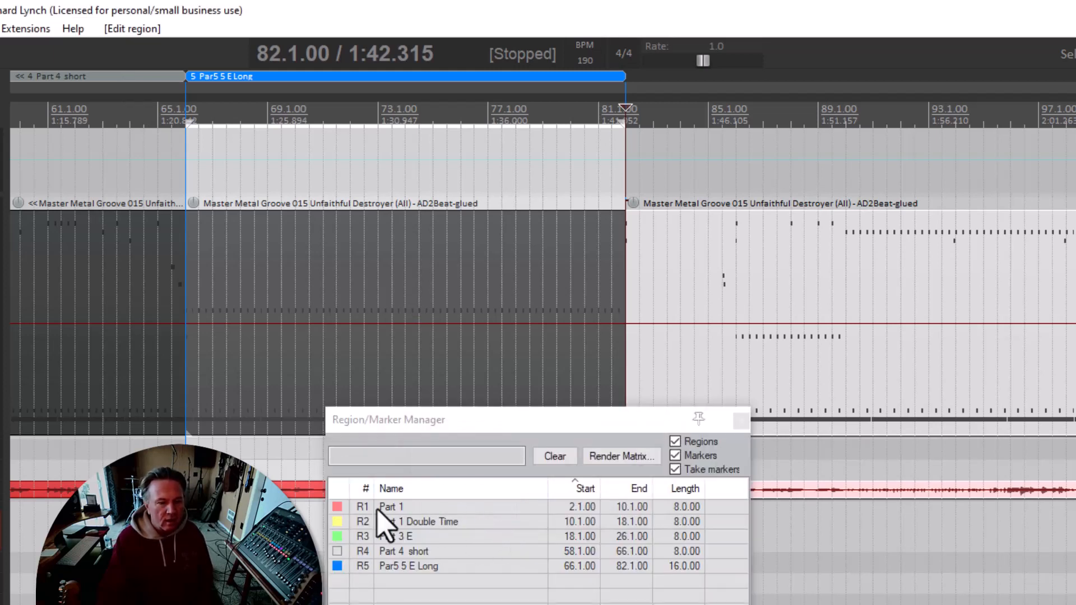
right_click(337, 558)
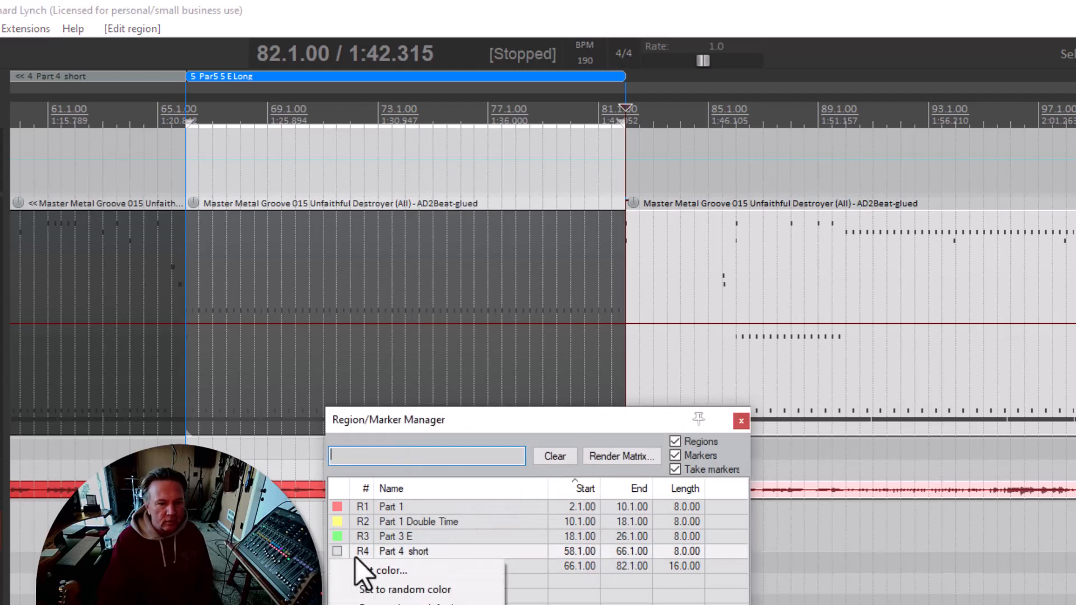
left_click(370, 570)
left_click(877, 306)
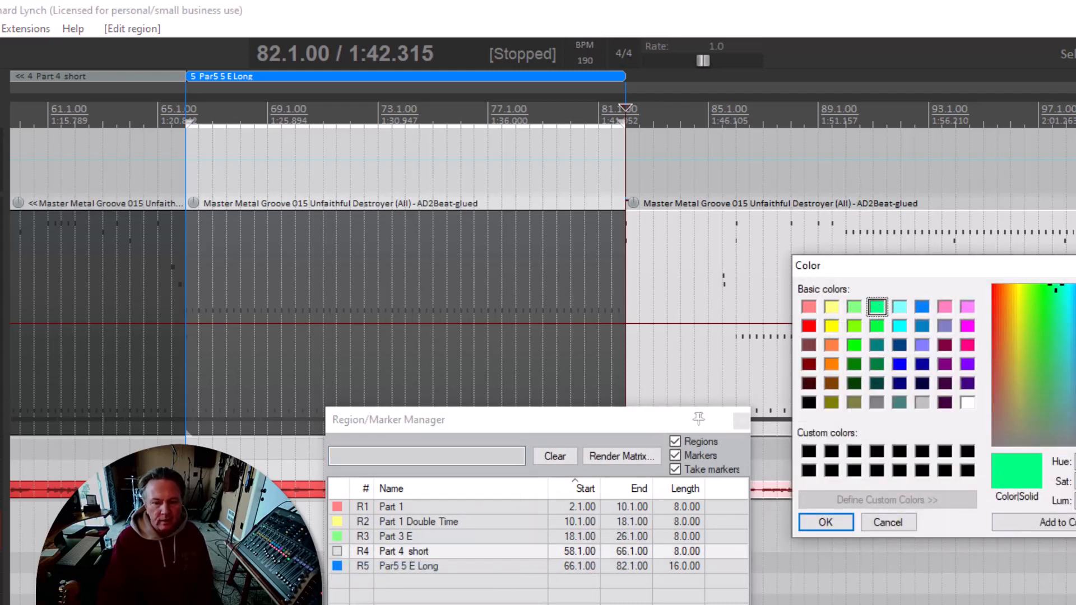
left_click(827, 523)
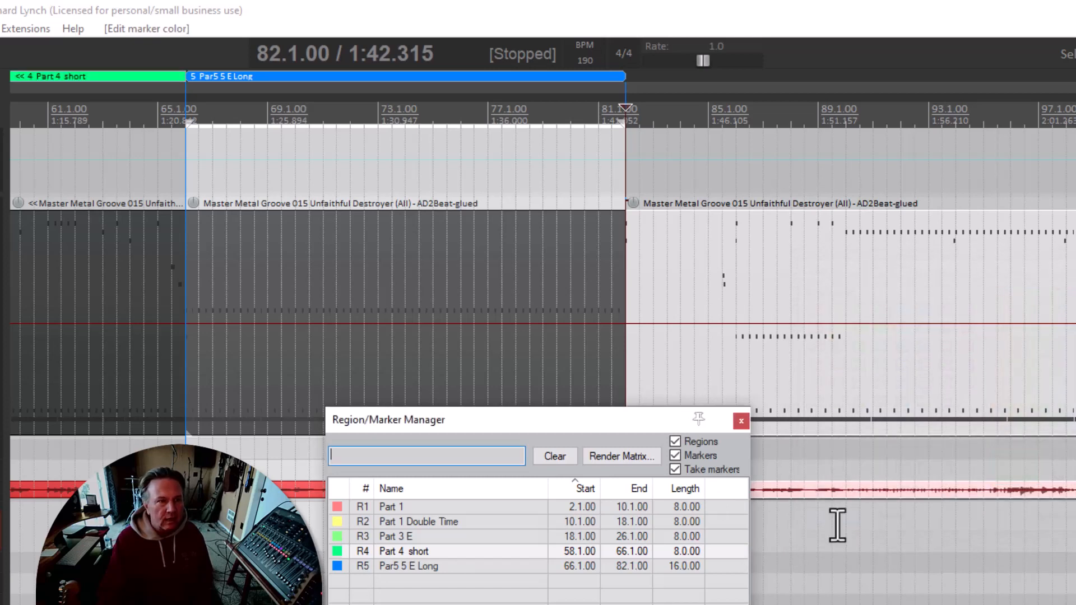
left_click(741, 421)
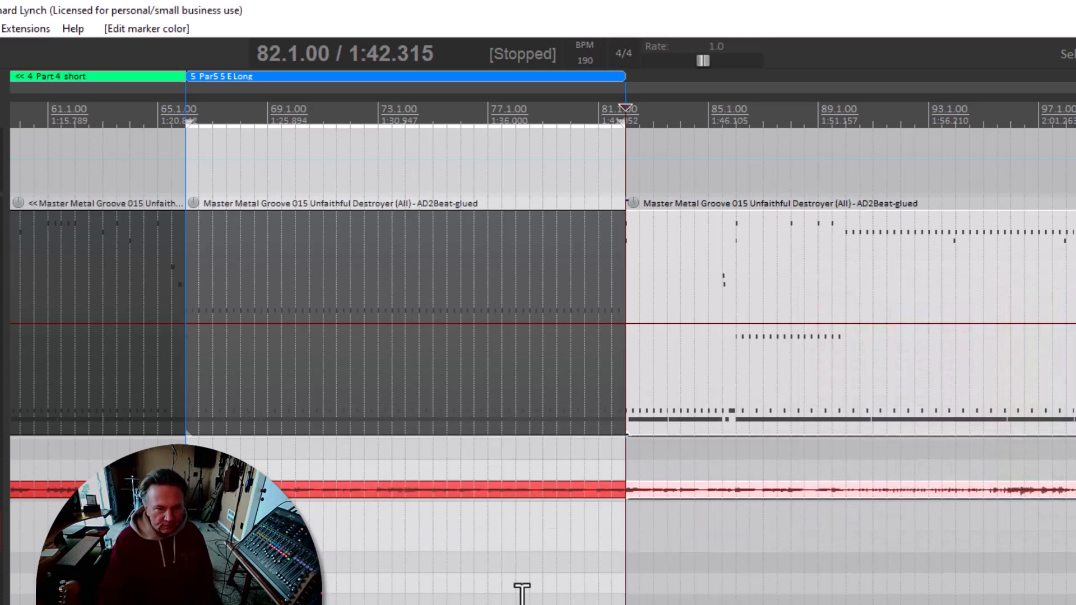
right_click(365, 79)
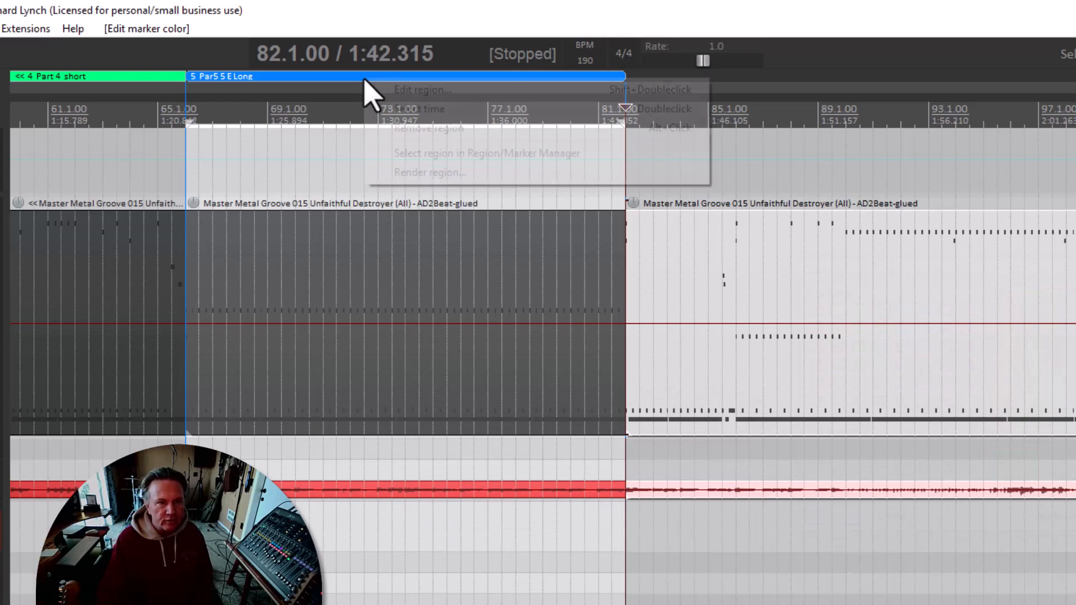
left_click(406, 90)
left_click(451, 528)
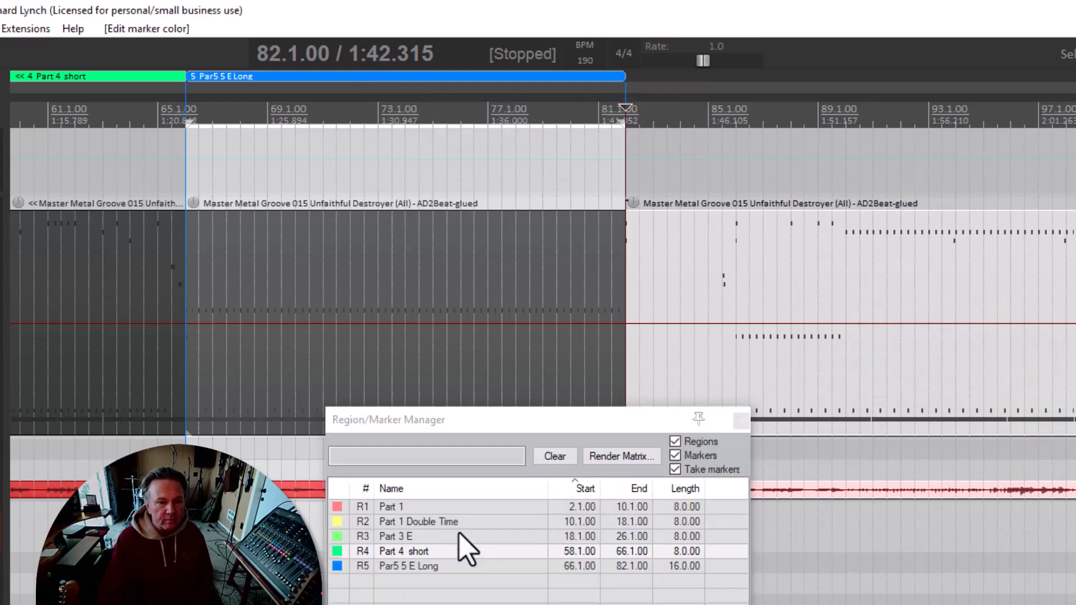
right_click(340, 541)
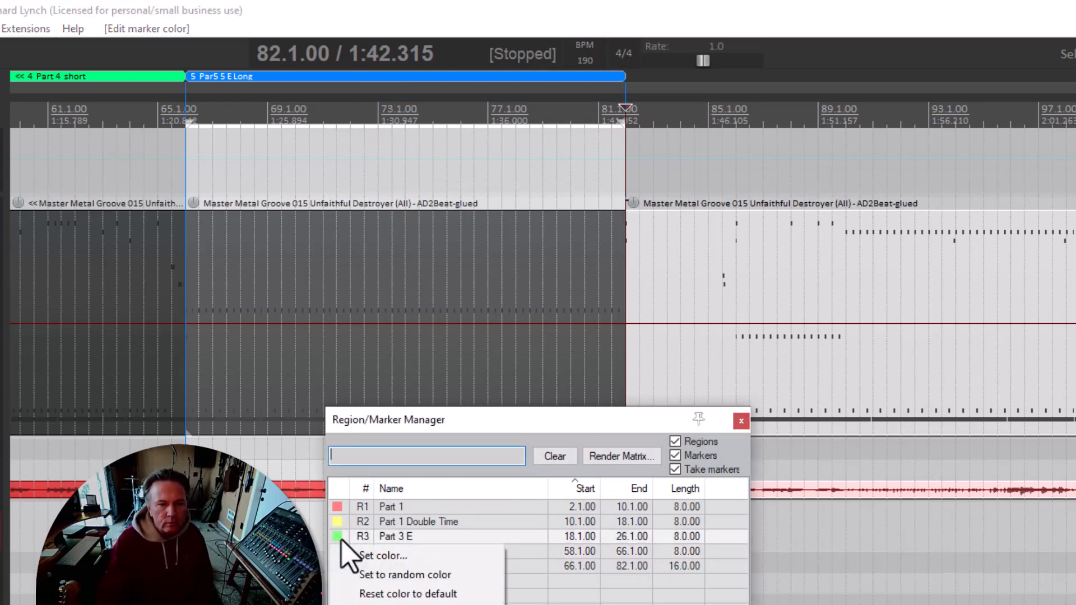
left_click(358, 556)
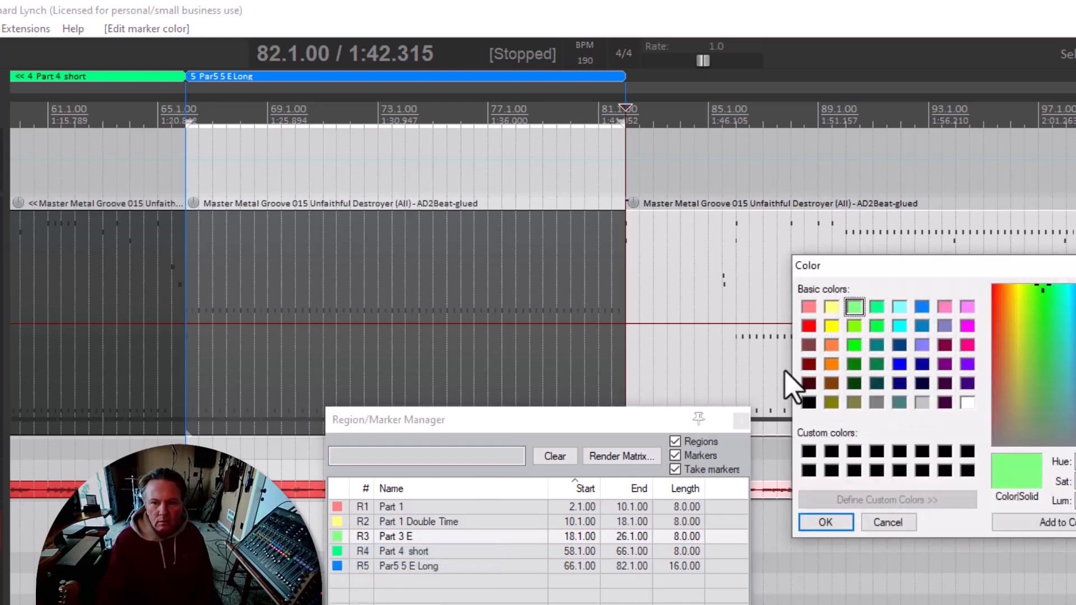
left_click(876, 307)
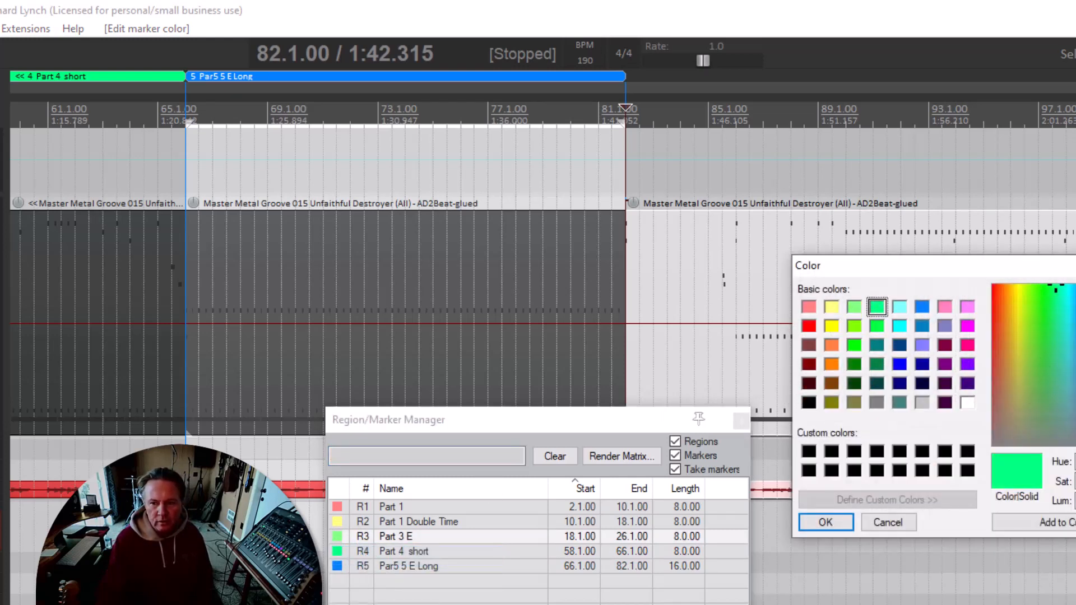
key("Escape")
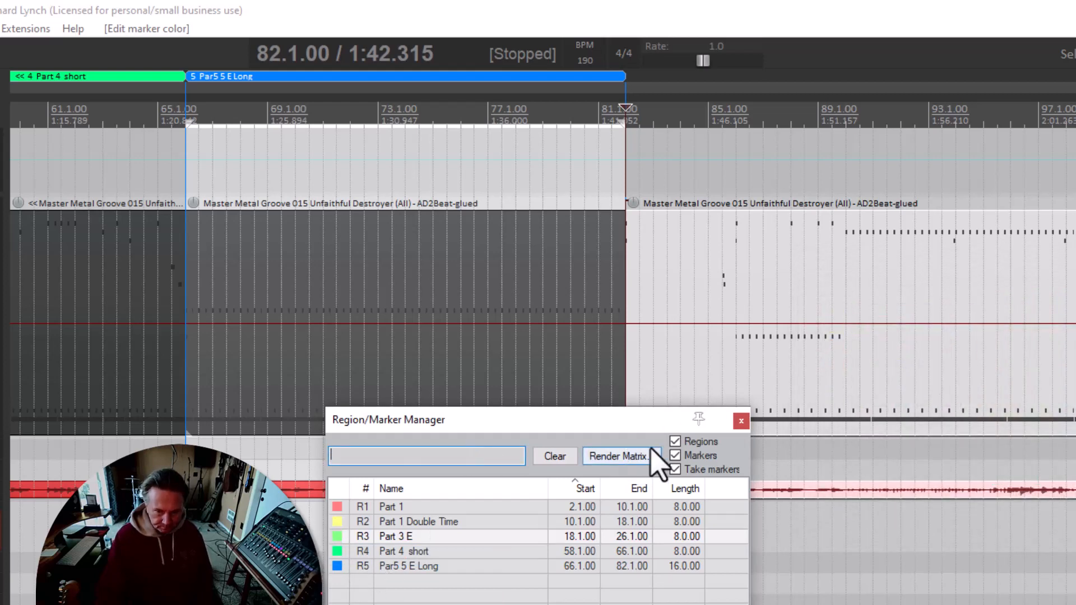
left_click(740, 421)
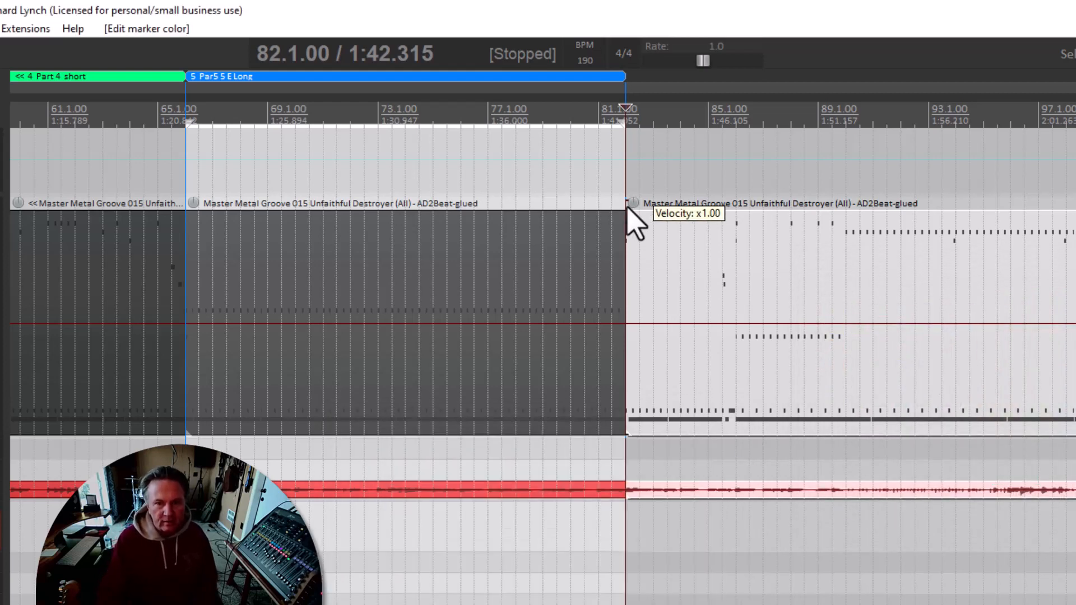
Step: Play from 82.1.00 to find the next section change and split all items at 90.1.00
key("space")
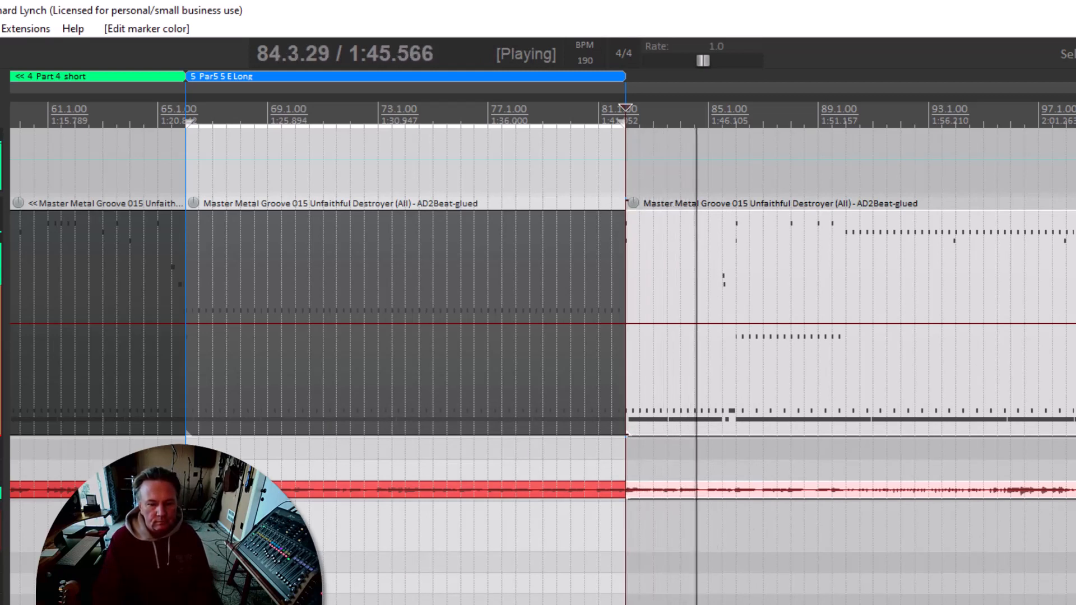
scroll(542, 364, "down", 2)
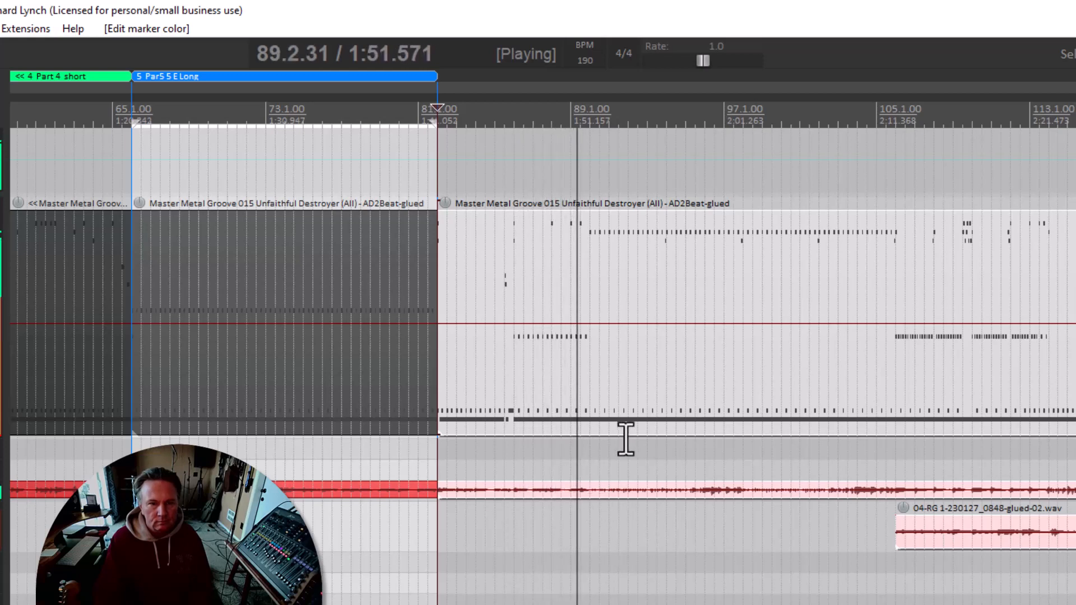
key("space")
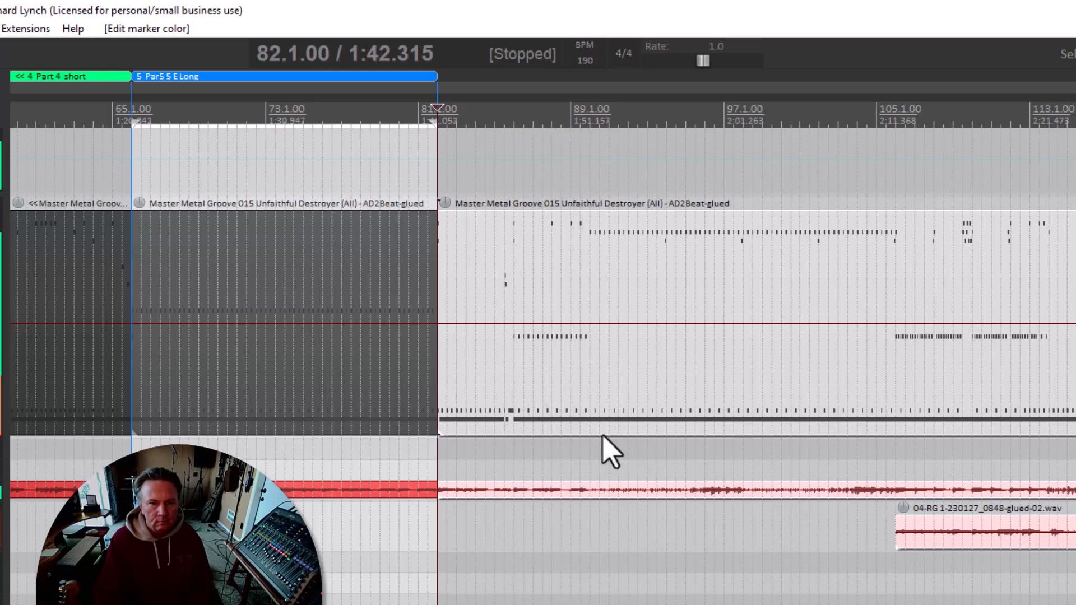
left_click(590, 210)
key("ctrl+a")
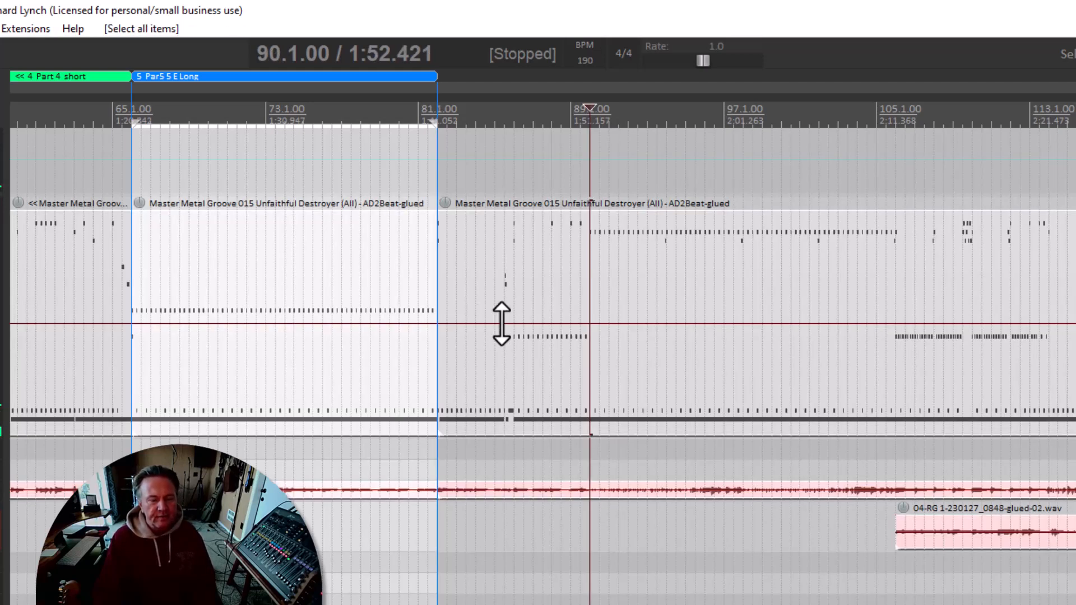
key("s")
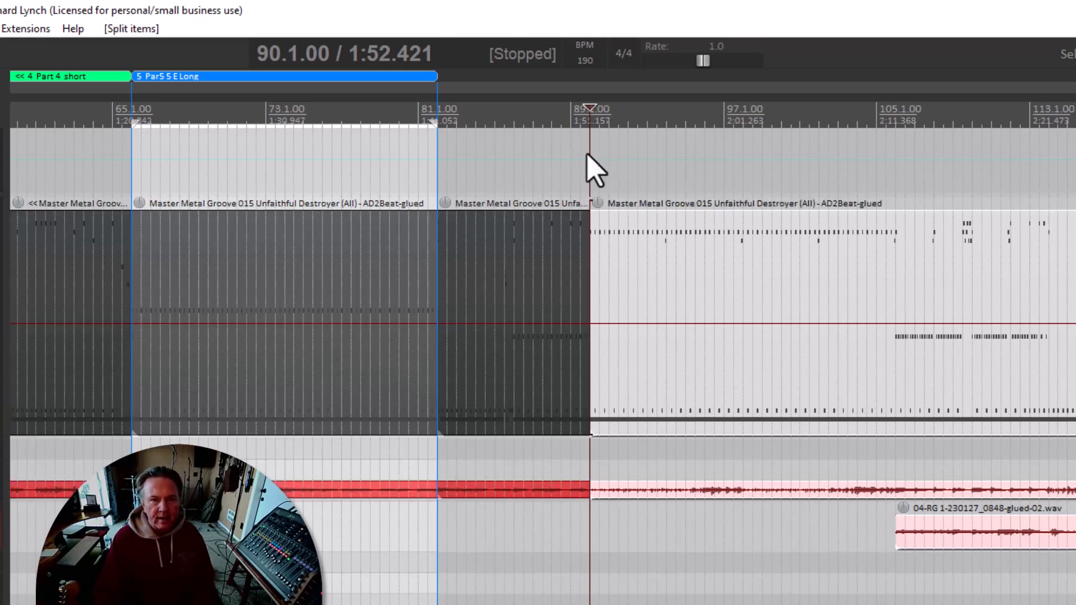
Step: Create a region from a time selection spanning 82.1.00 to 90.1.00 and name it "Part 6 Tag"
left_click_drag(589, 135, 438, 144)
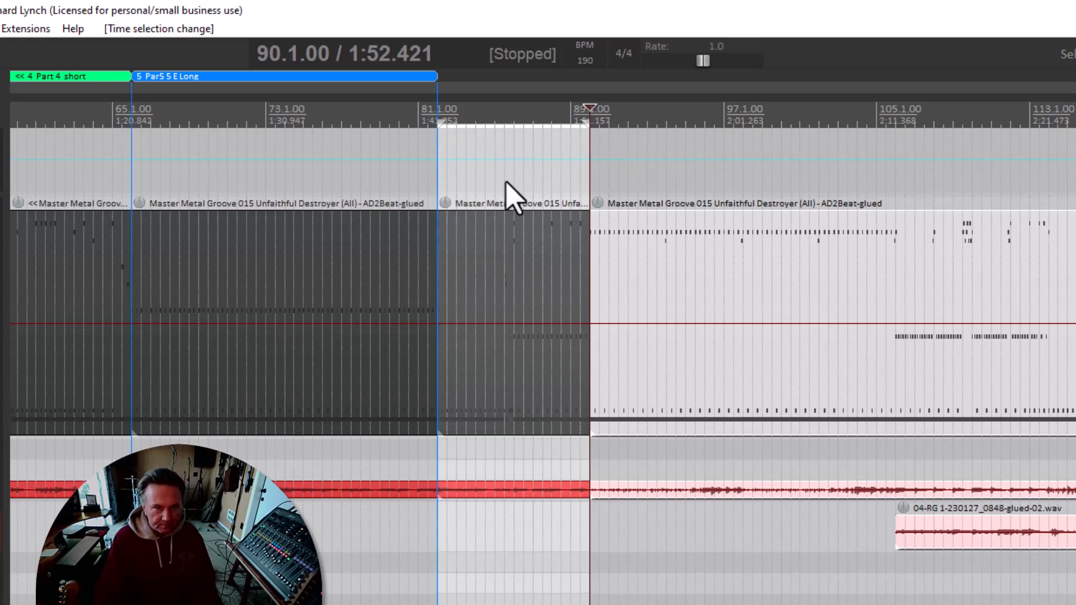
key("shift+r")
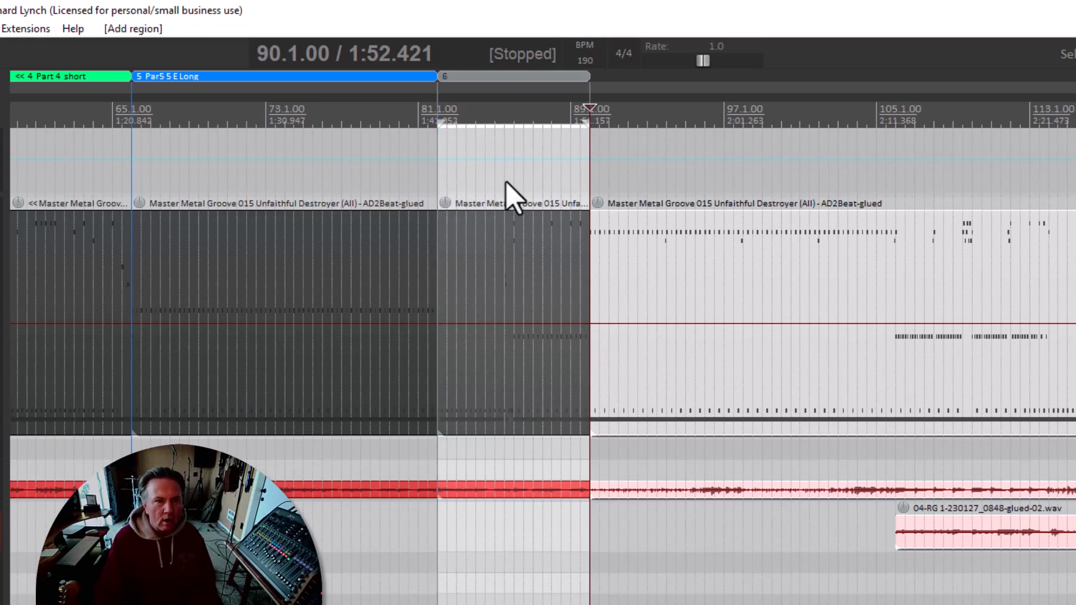
right_click(487, 80)
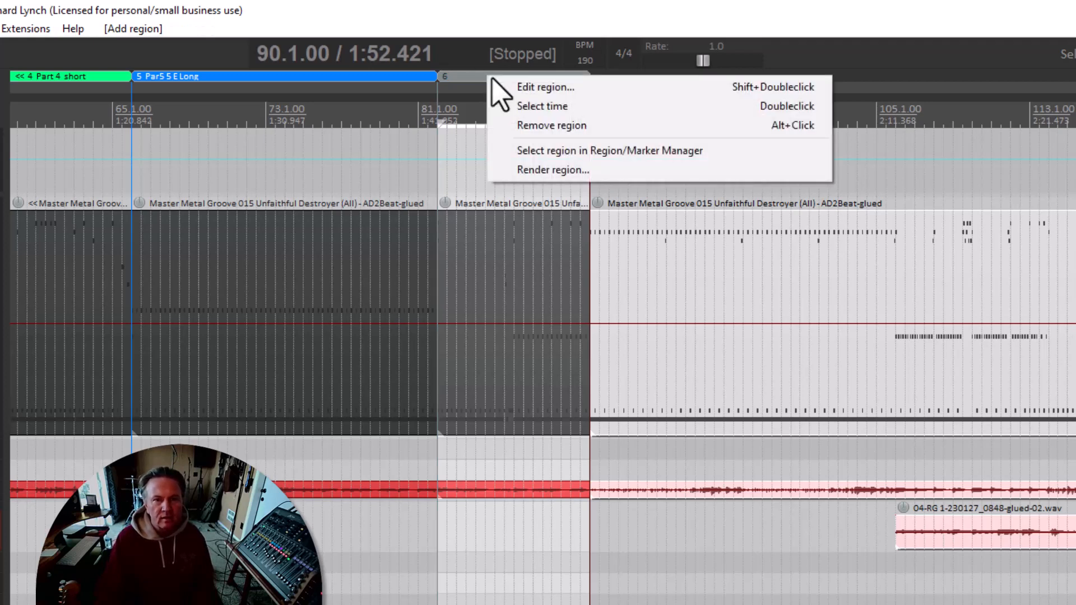
left_click(554, 88)
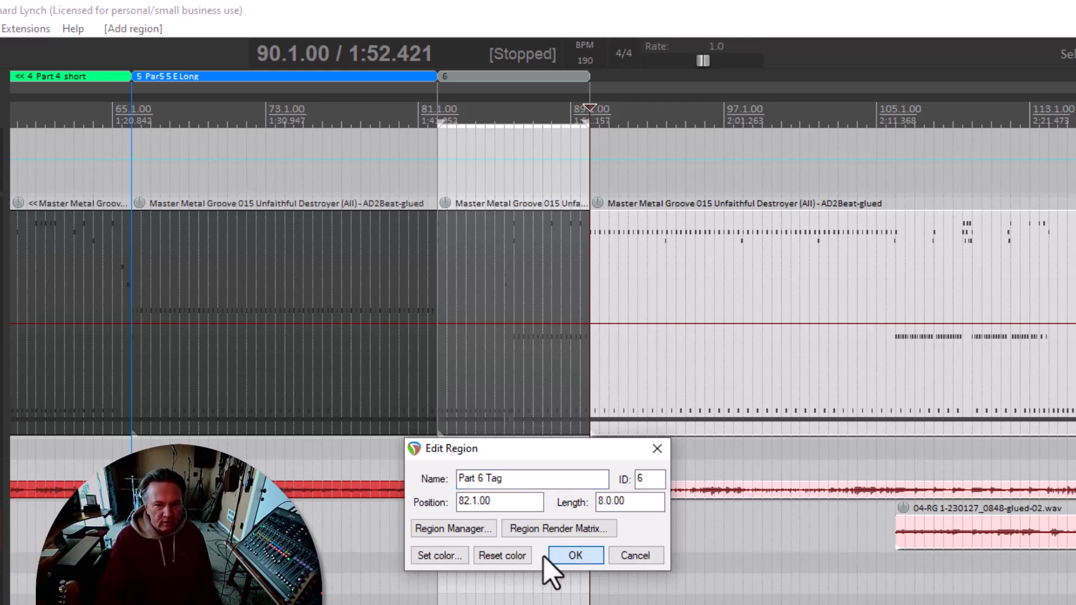
Step: Set the colour of the "Part 6 Tag" region to the pink basic colour and apply the region edits
left_click(434, 555)
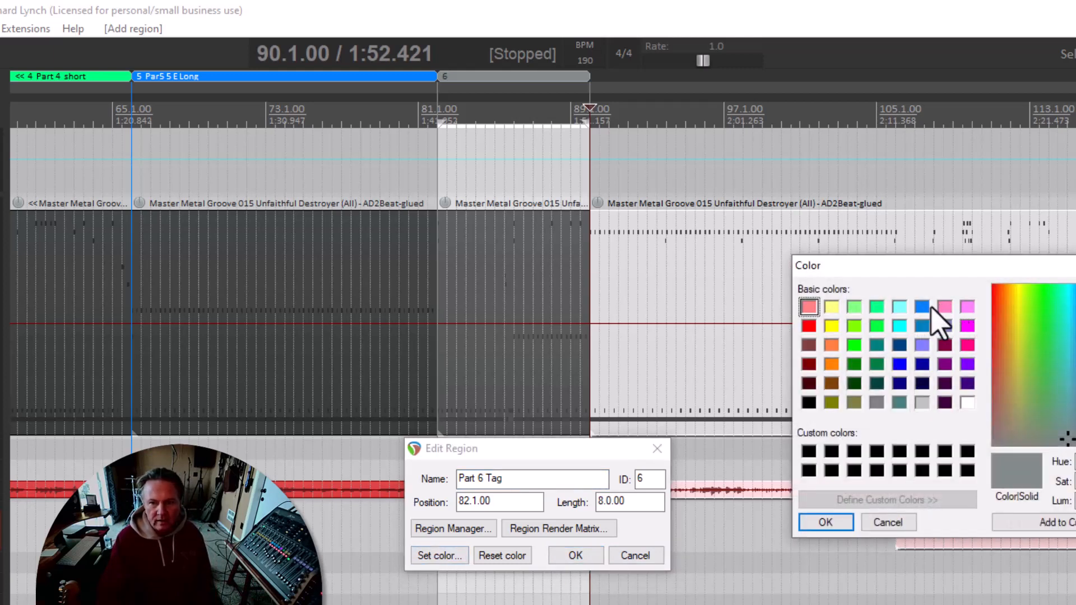
left_click(947, 310)
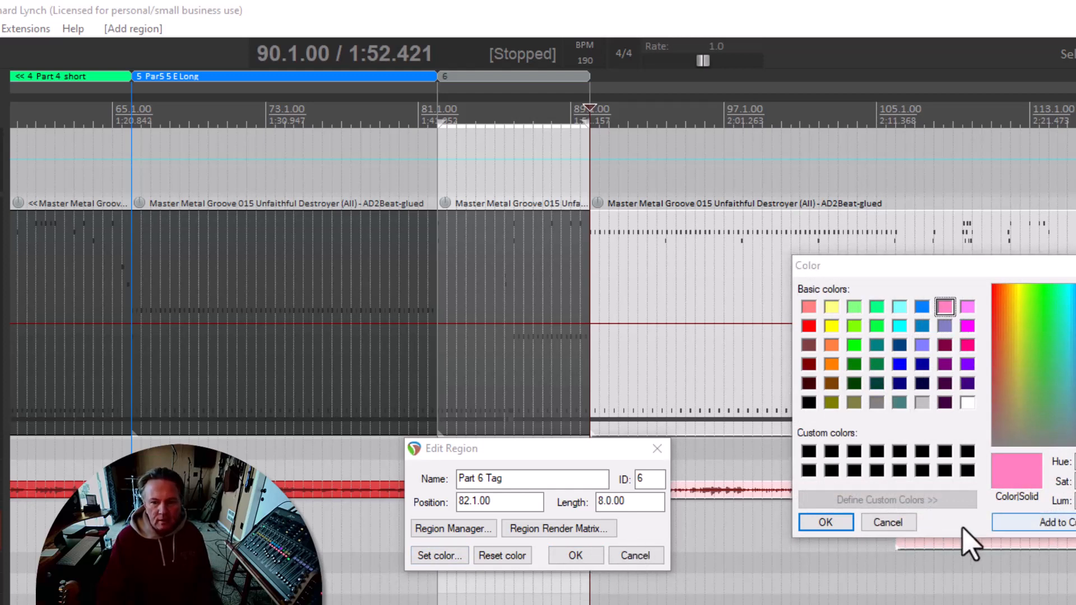
left_click(819, 526)
left_click(585, 554)
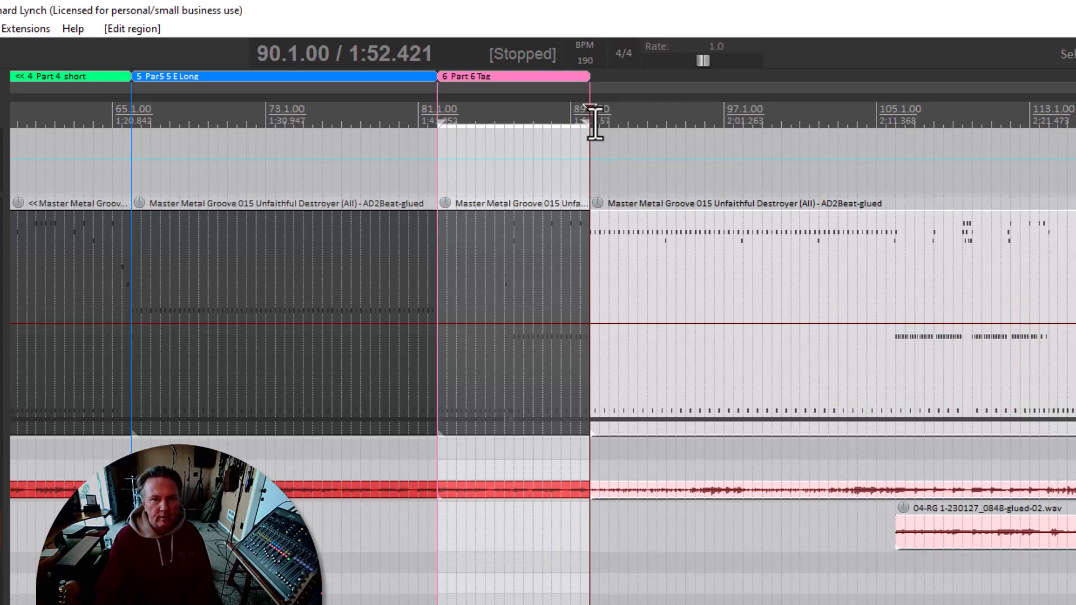
Step: Play from 90.1.00 to identify the repeating riff and split all items at 98.1.00
key("space")
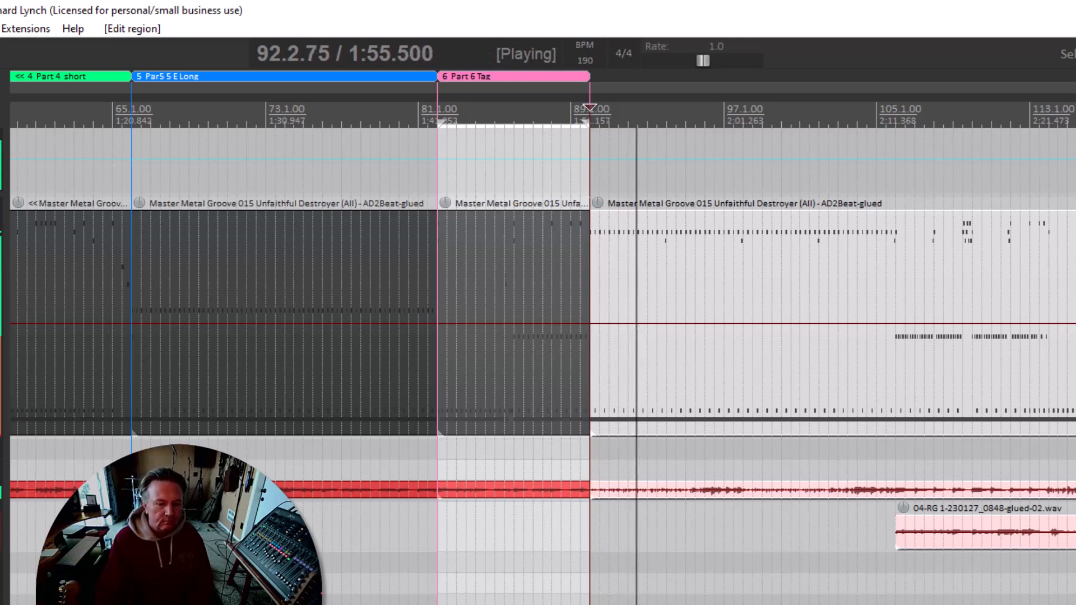
key("minus")
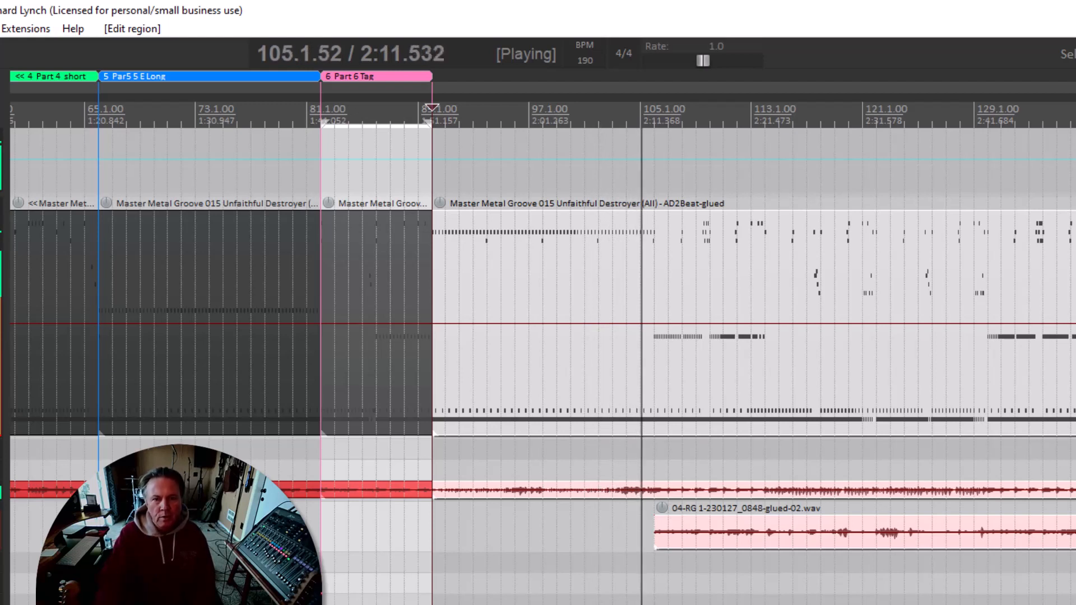
key("space")
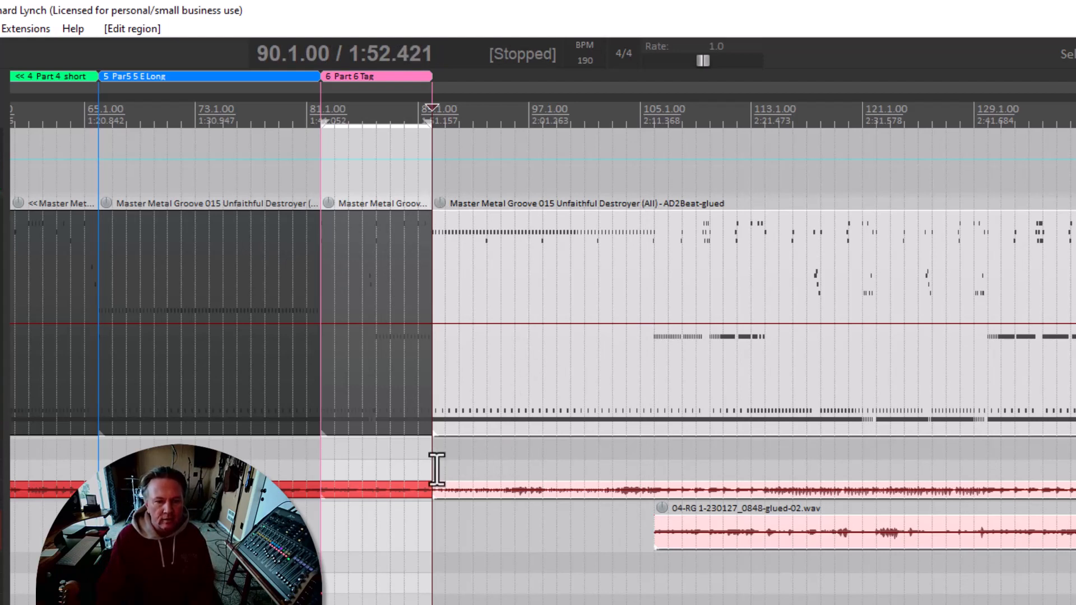
left_click(570, 534)
key("space")
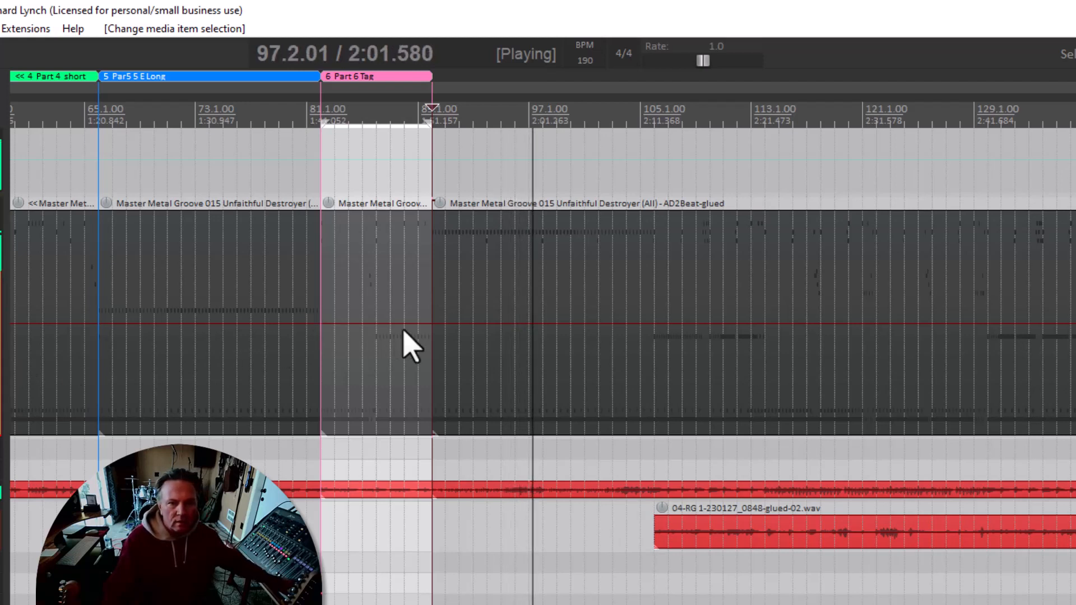
key("space")
left_click(545, 322)
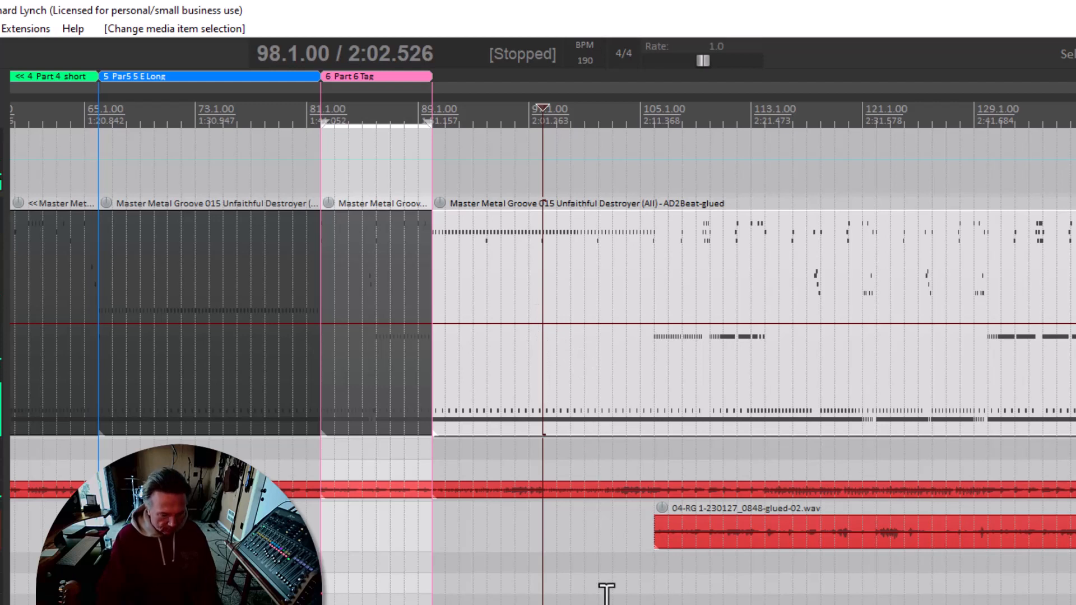
key("ctrl+a")
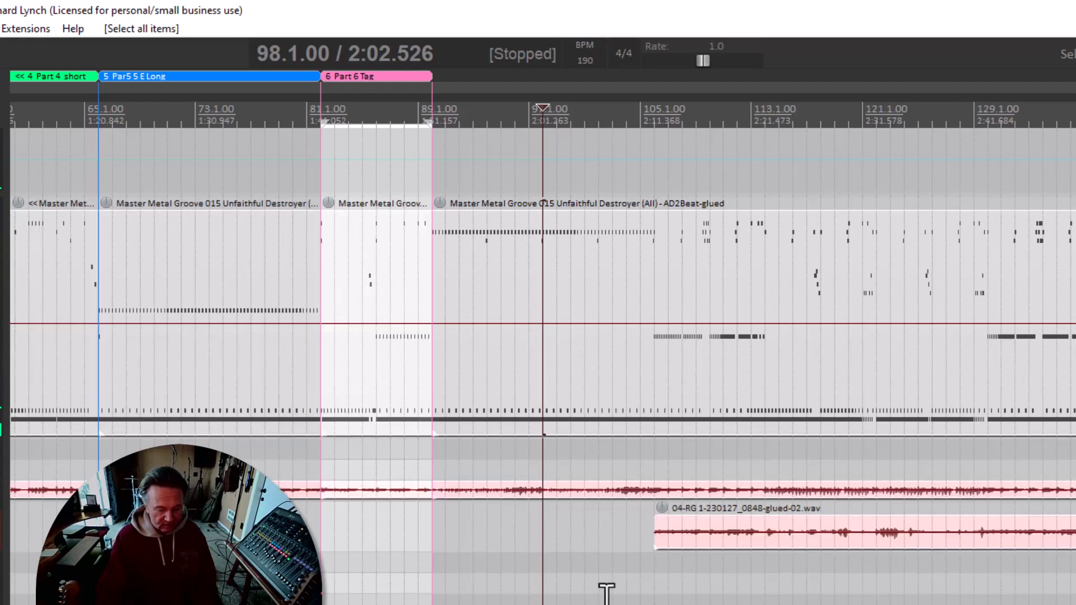
key("s")
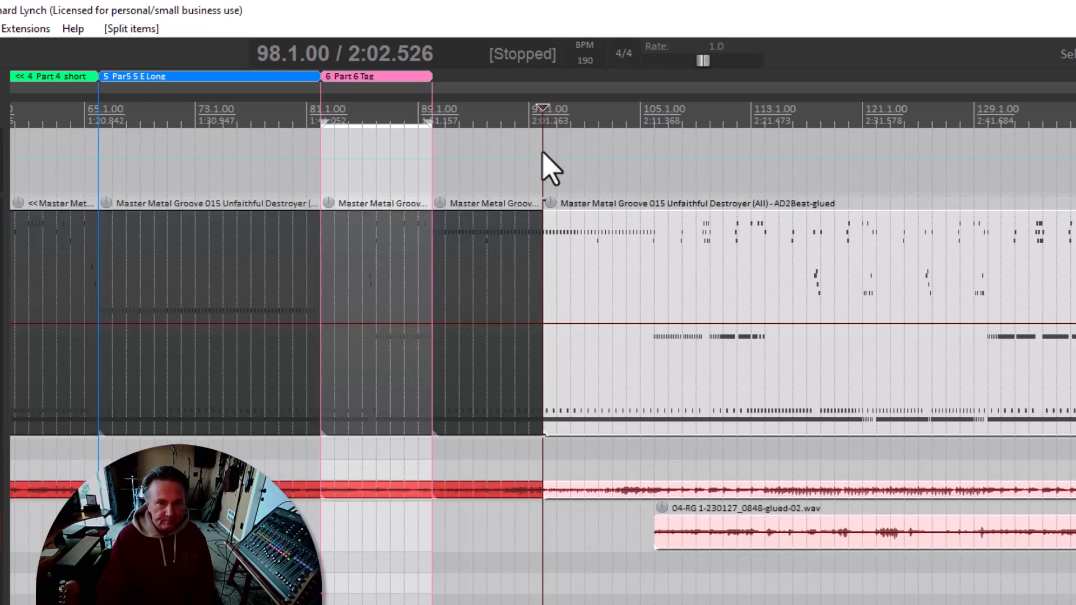
Step: Create a region from a time selection spanning 90.1.00 to 98.1.00 and name it "Part 7 Note riff"
left_click_drag(542, 153, 431, 163)
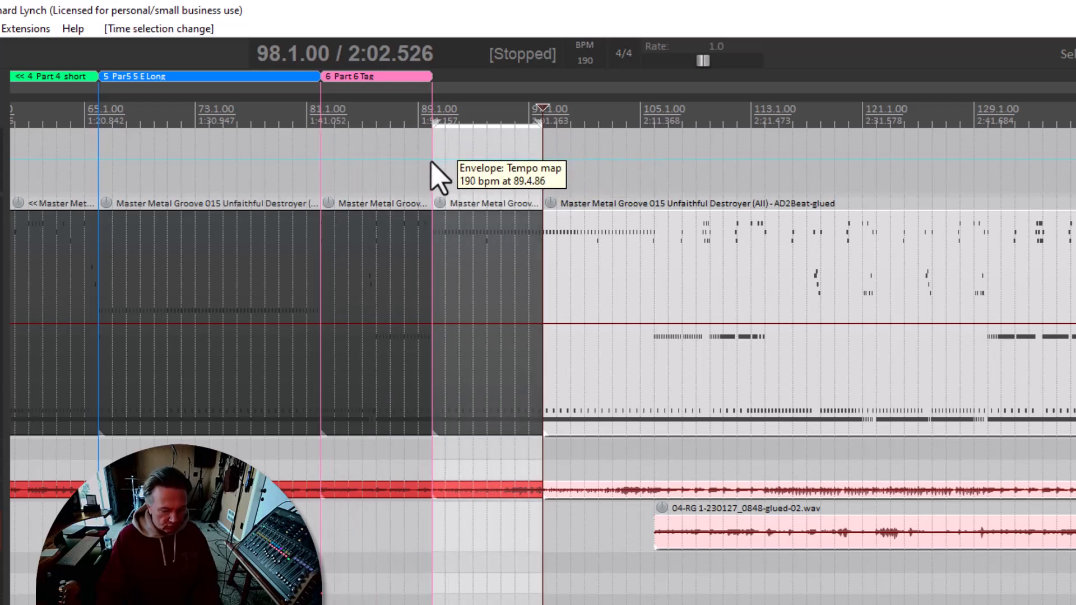
key("shift+r")
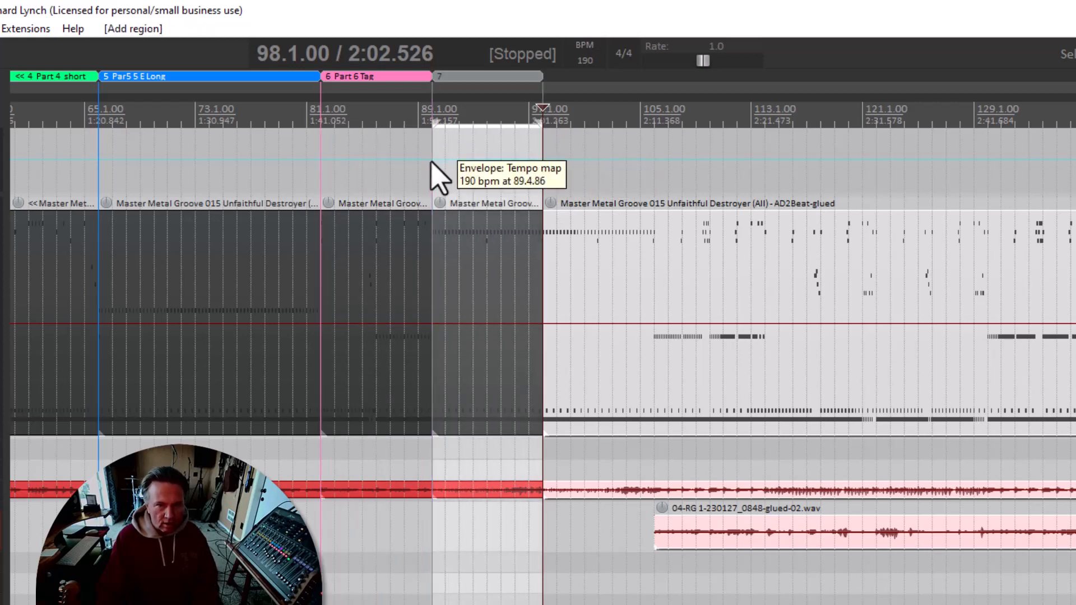
left_click(459, 78)
right_click(469, 78)
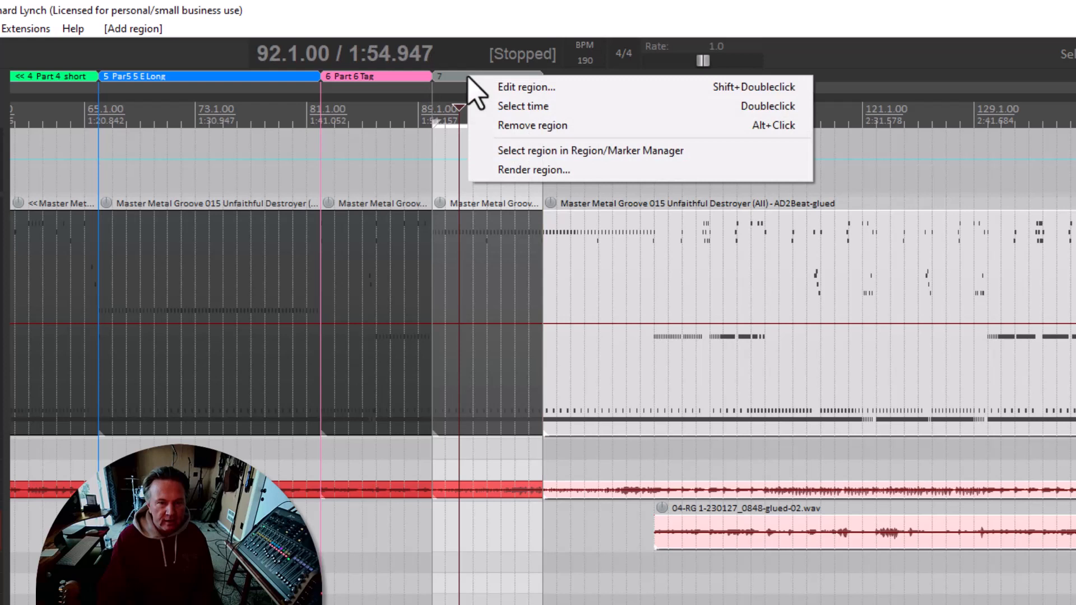
left_click(510, 87)
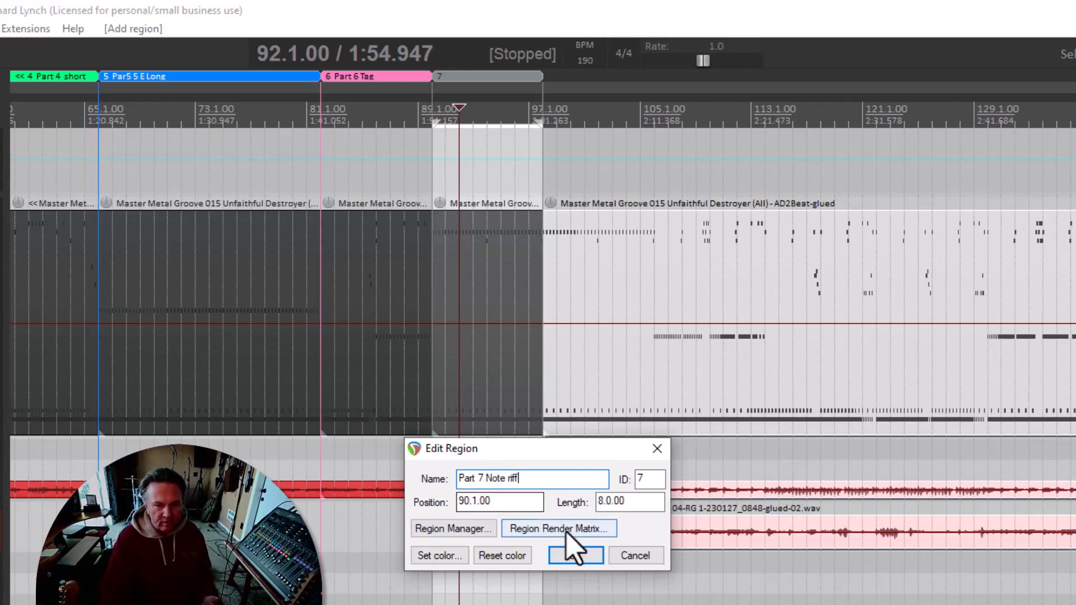
Step: Set the colour of the "Part 7 Note riff" region to the light magenta basic colour and apply the region edits
left_click(448, 560)
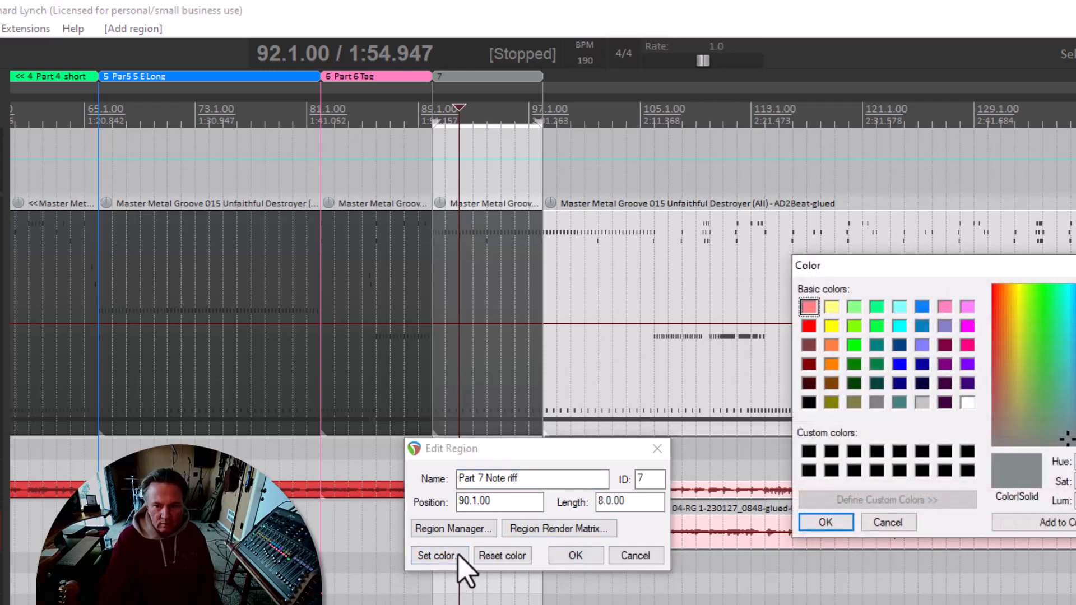
left_click(967, 308)
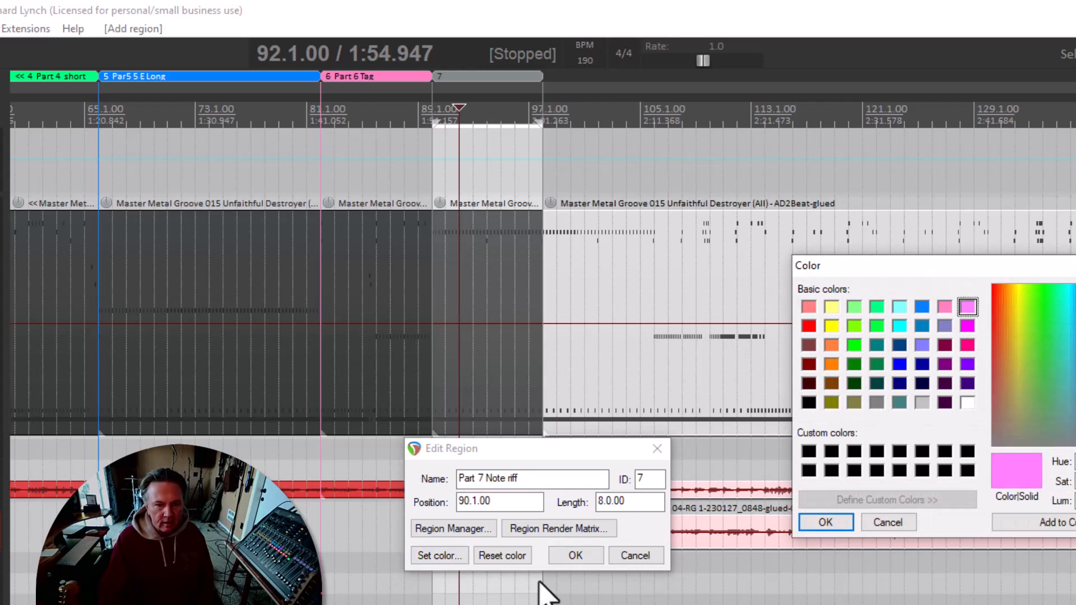
left_click(834, 523)
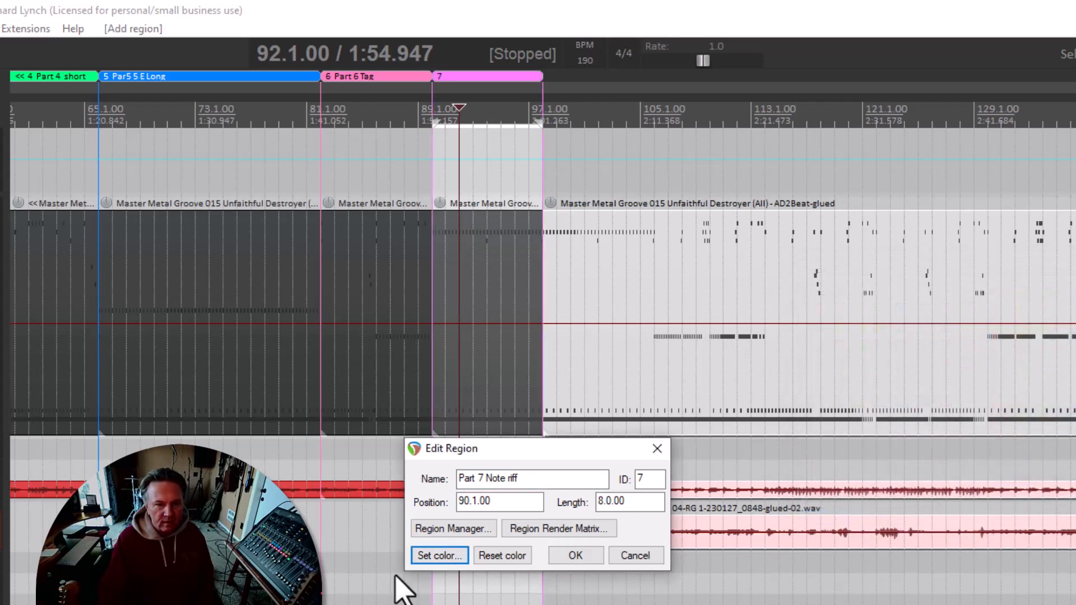
left_click(575, 556)
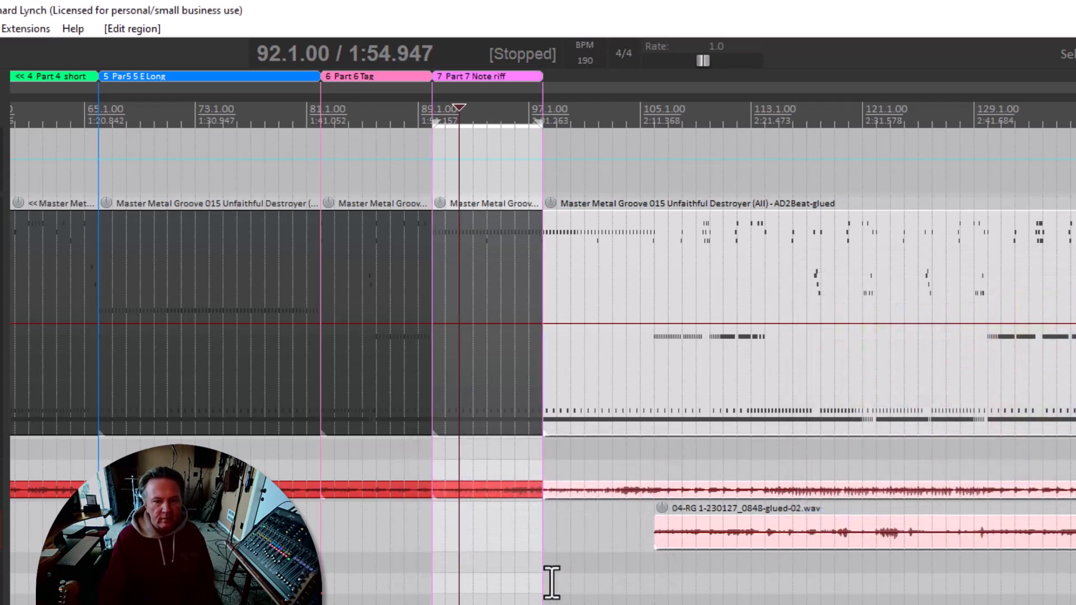
Step: Play repeatedly from 106.1.00 to listen for where a new part starts after the note riff
left_click(656, 212)
key("space")
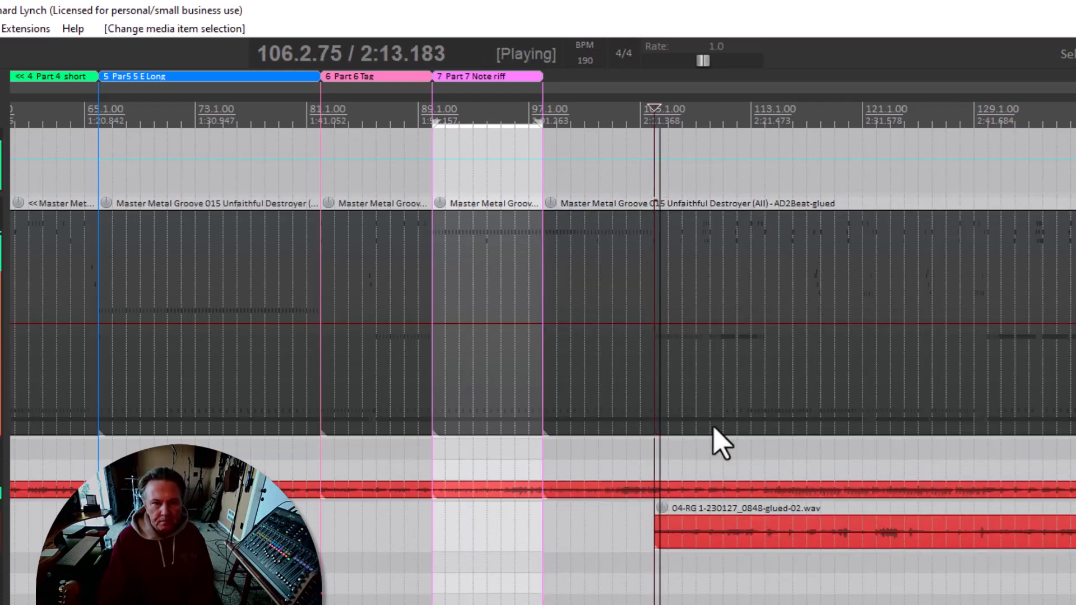
key("space")
key("space")
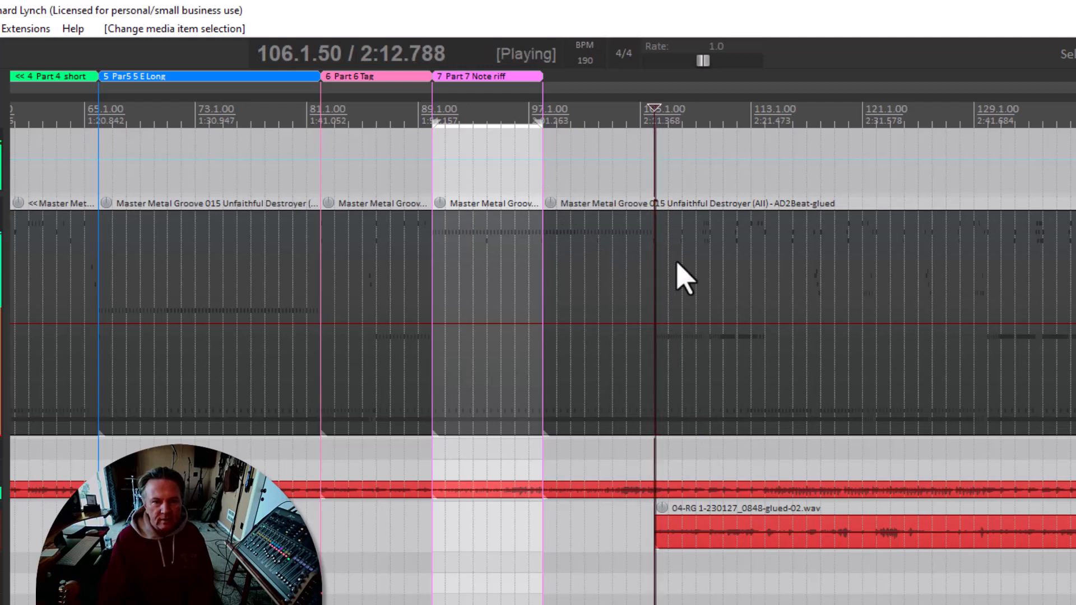
key("space")
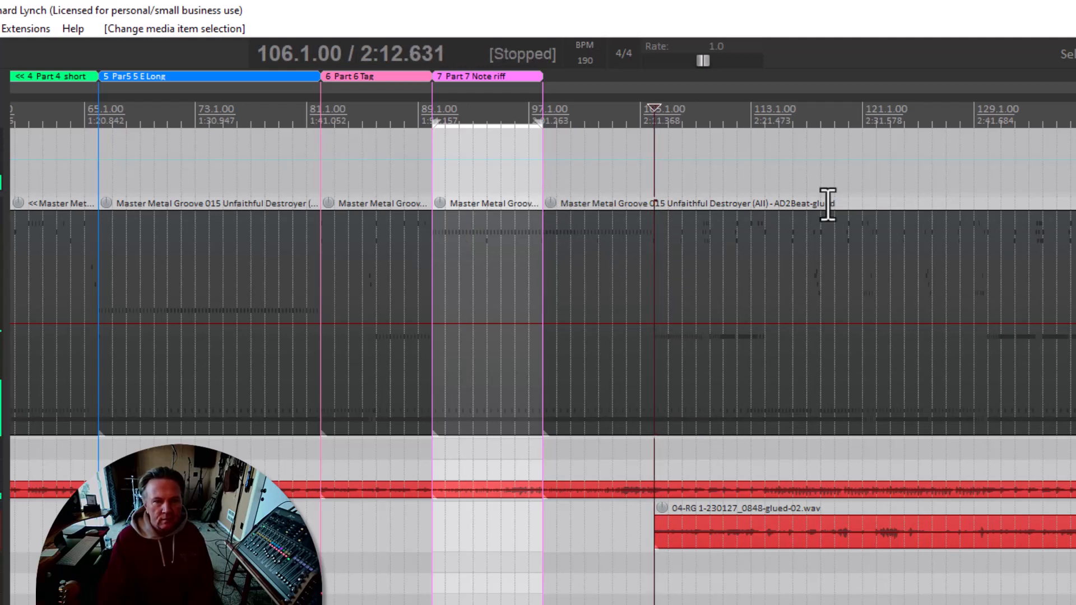
key("space")
key("space")
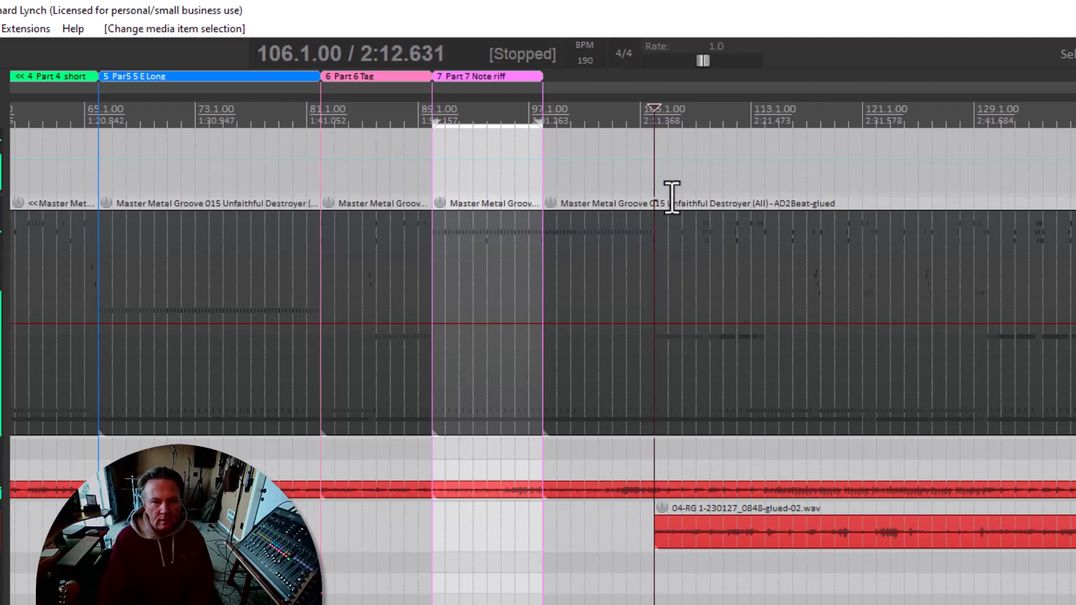
Step: Examine the split boundaries at 82.1.00 and 98.1.00 around the "Part 6 Tag" and "Part 7 Note riff" regions
scroll(663, 199, "up", 2)
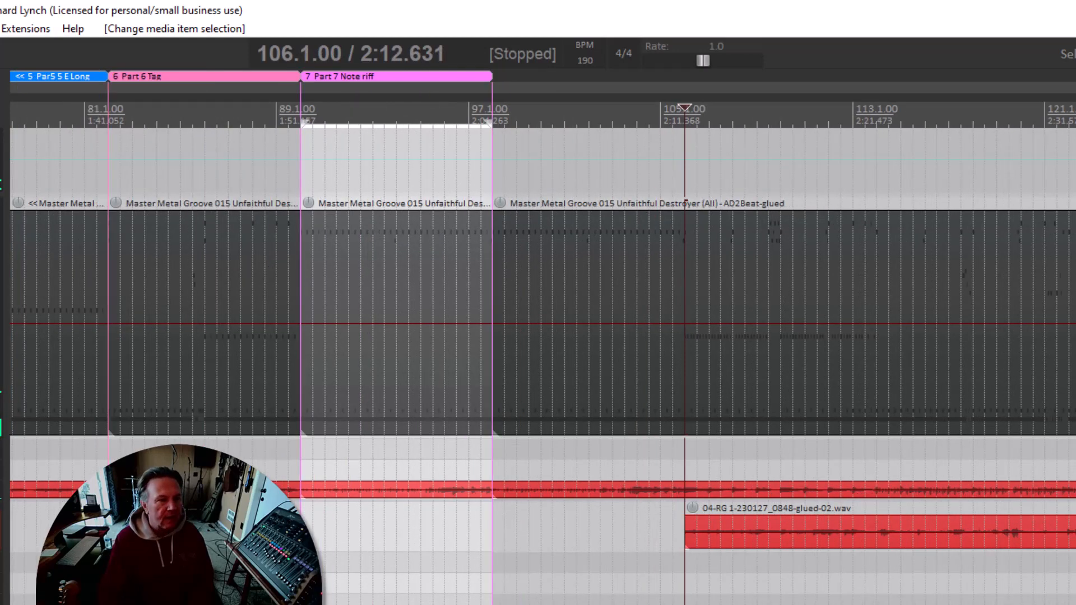
left_click(109, 162)
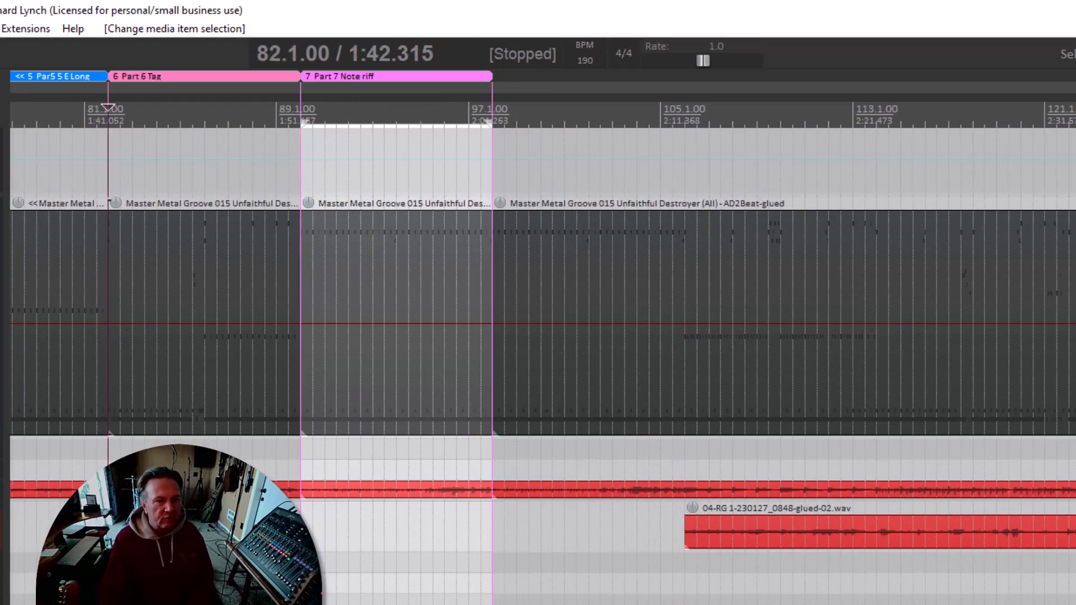
double_click(3, 314)
scroll(542, 336, "down", 4)
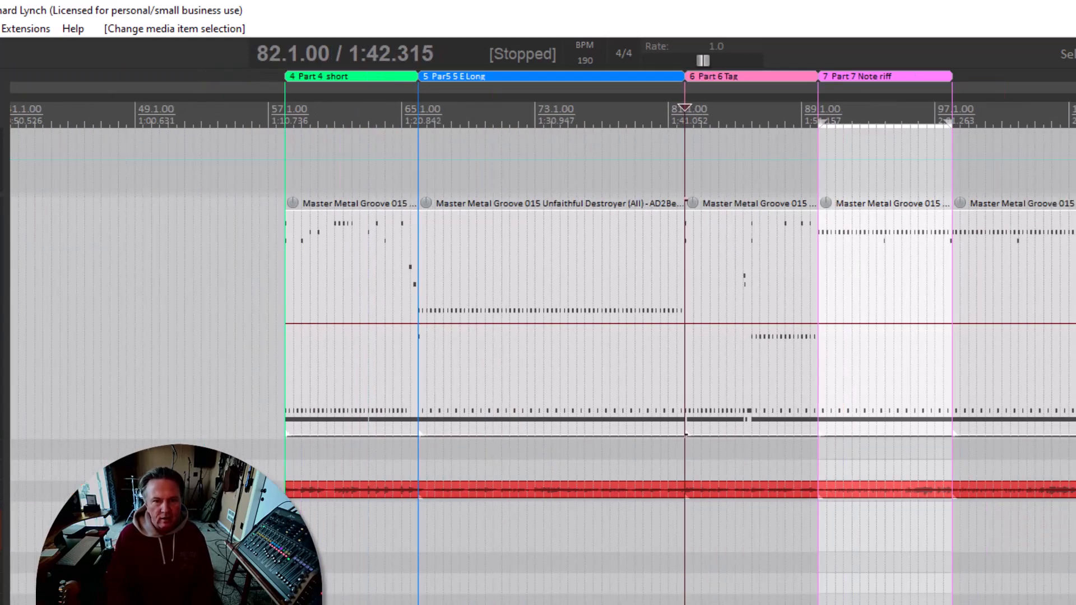
scroll(542, 337, "up", 5)
scroll(542, 336, "up", 2)
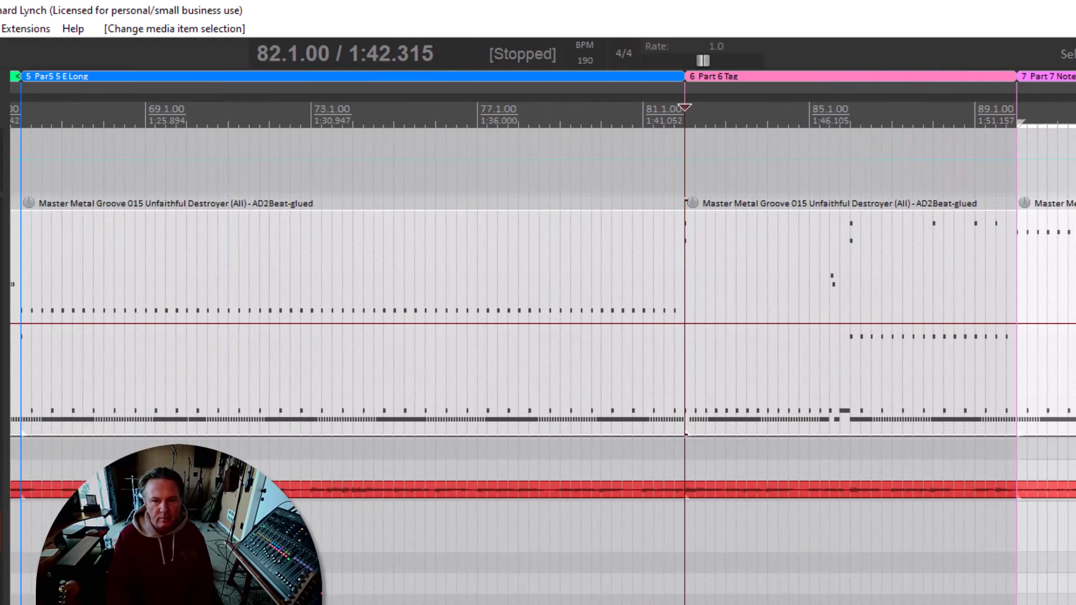
scroll(543, 336, "down", 5)
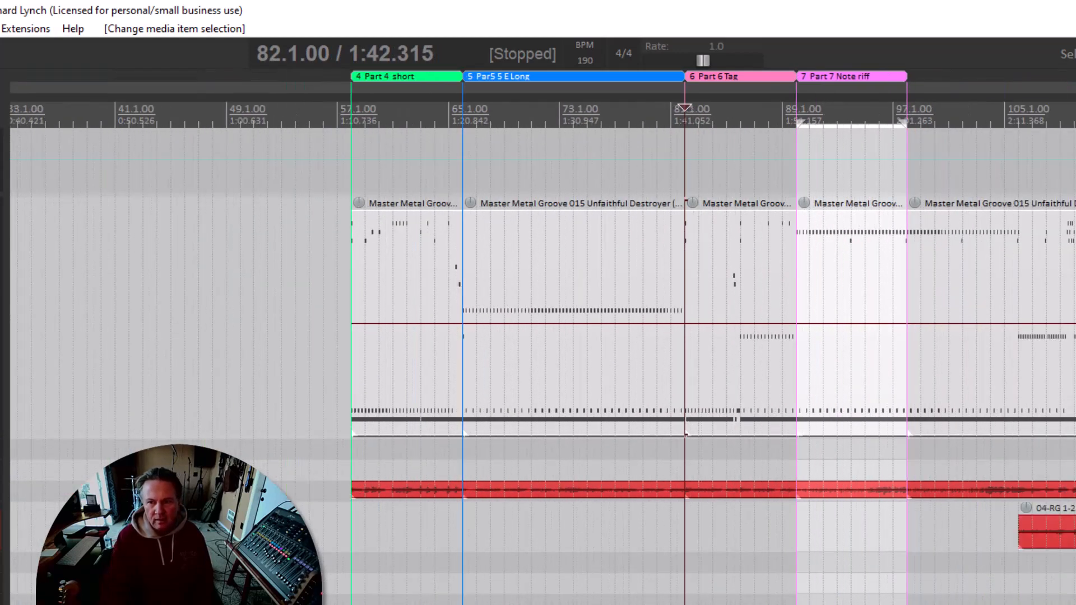
left_click(906, 209)
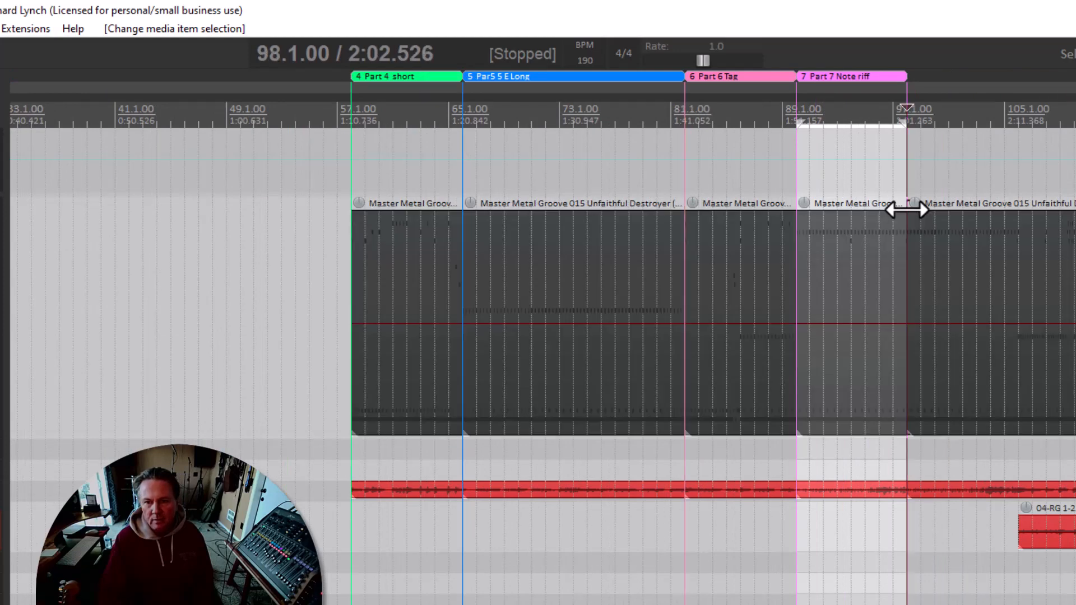
scroll(941, 211, "up", 3)
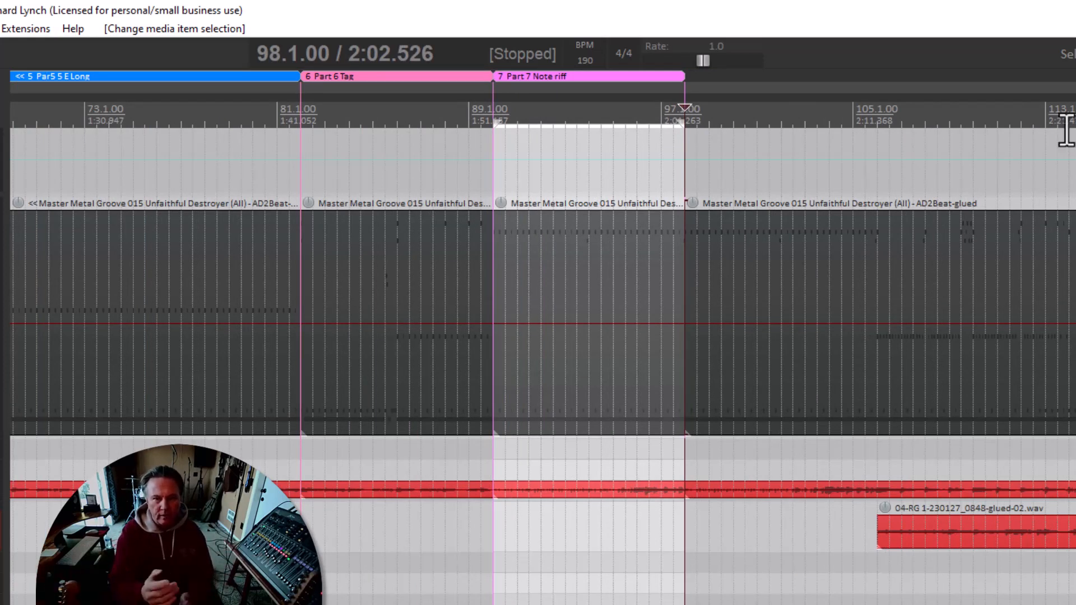
scroll(542, 323, "down", 5)
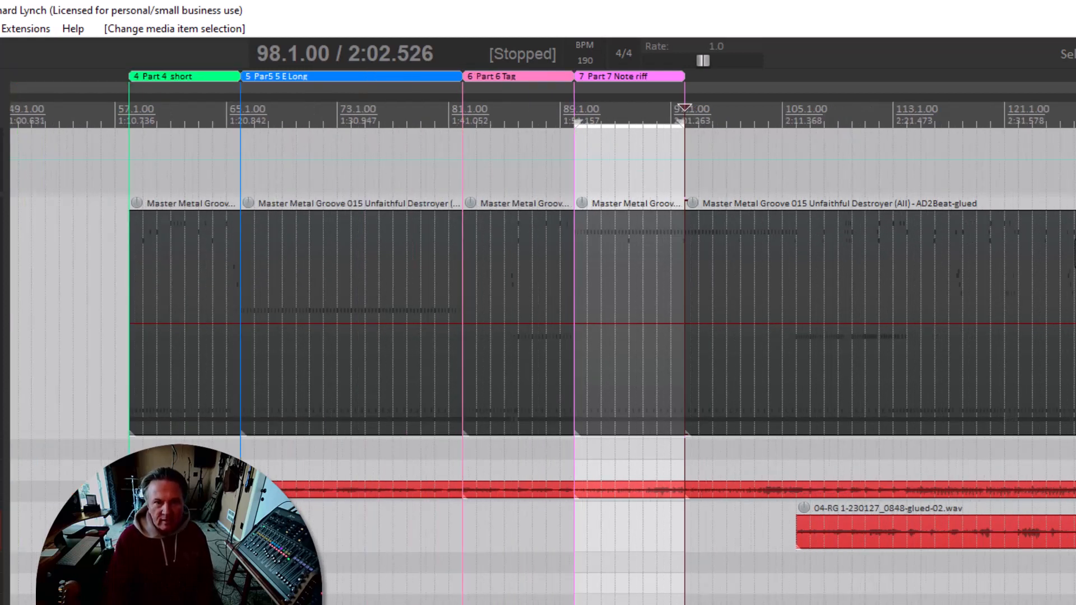
Step: Review the arrangement around the emptied stretch between the "Part 3 E" and "Part 4 short" regions
left_click(241, 200)
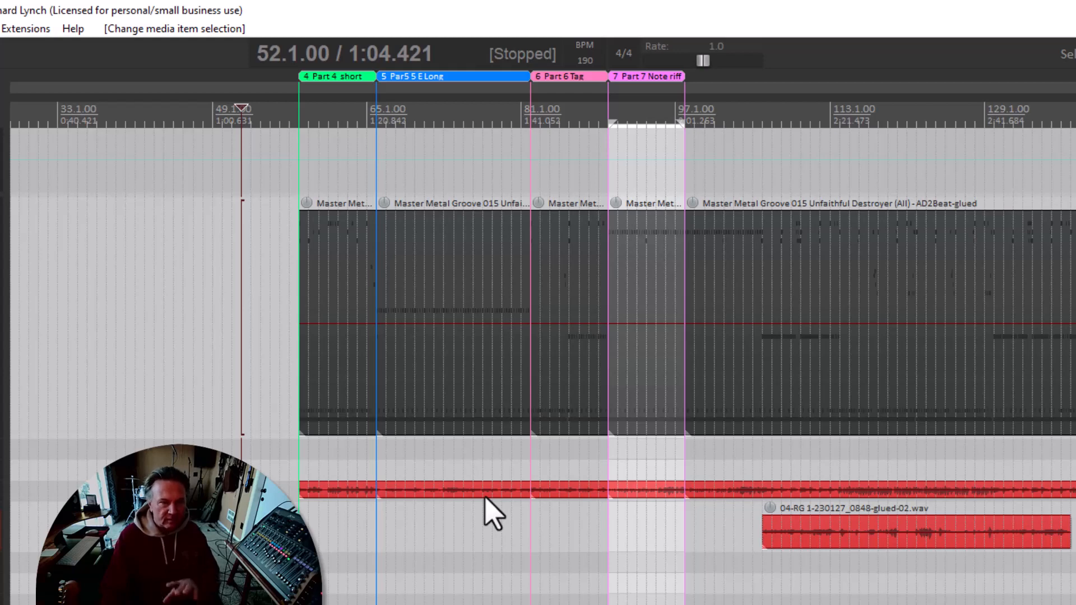
scroll(493, 512, "down", 1)
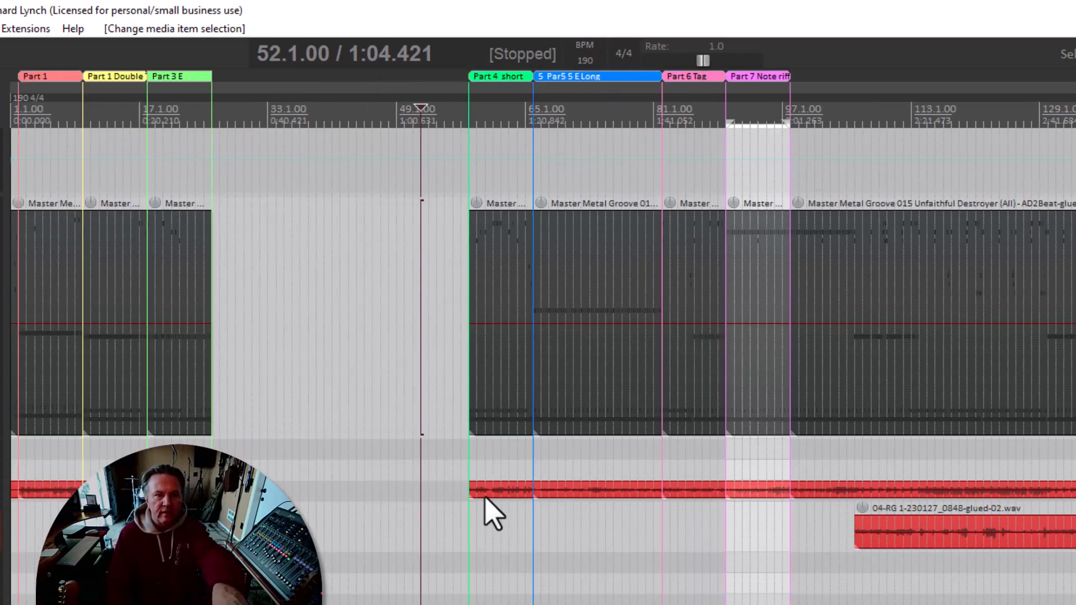
scroll(493, 513, "down", 1)
scroll(493, 513, "up", 3)
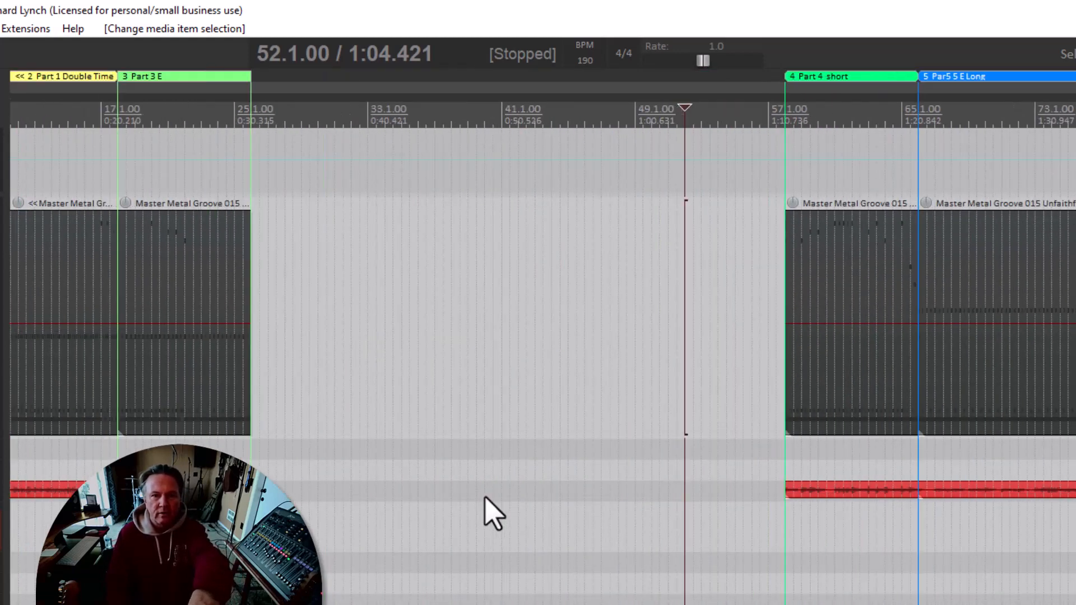
scroll(493, 512, "down", 1)
scroll(493, 513, "up", 3)
scroll(493, 513, "down", 3)
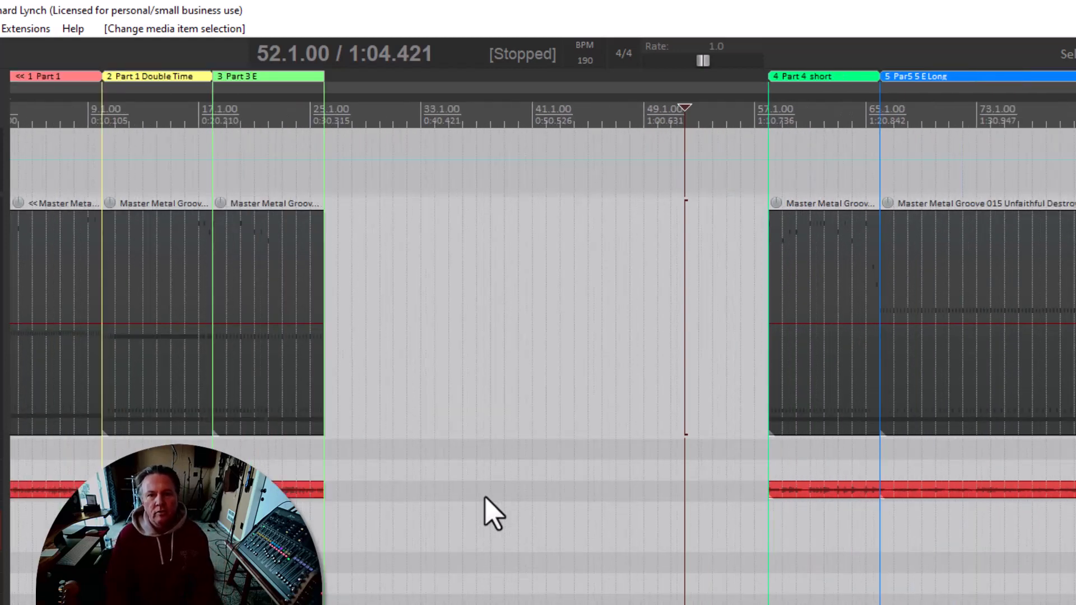
scroll(493, 513, "down", 1)
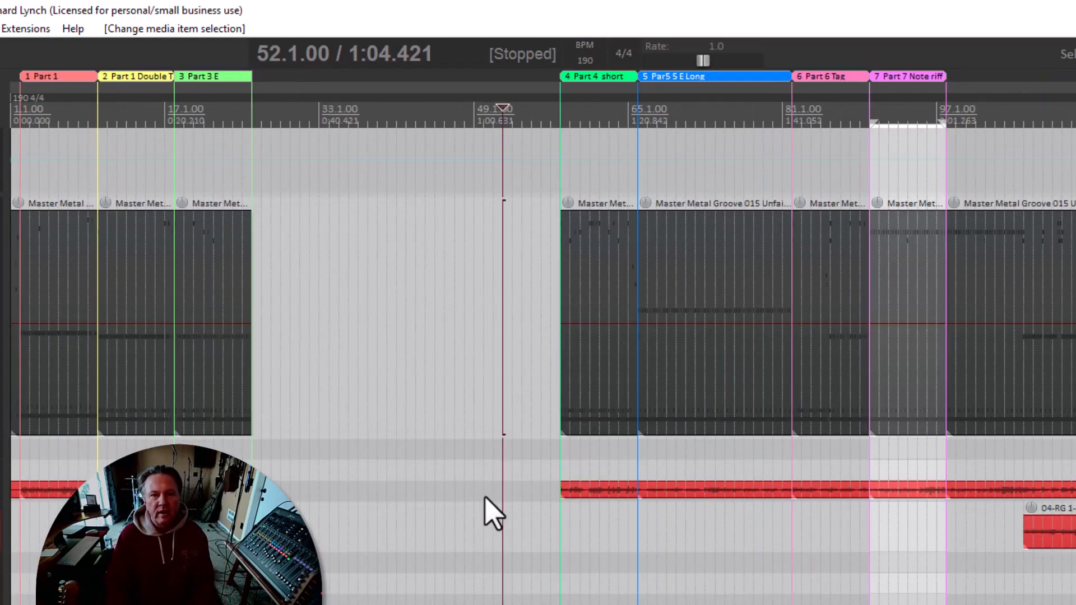
Step: Play from 98.1.00 and from 106.1.00 to check the repeat's boundaries, and split all items at 106.1.00
left_click(951, 193)
scroll(950, 193, "up", 3)
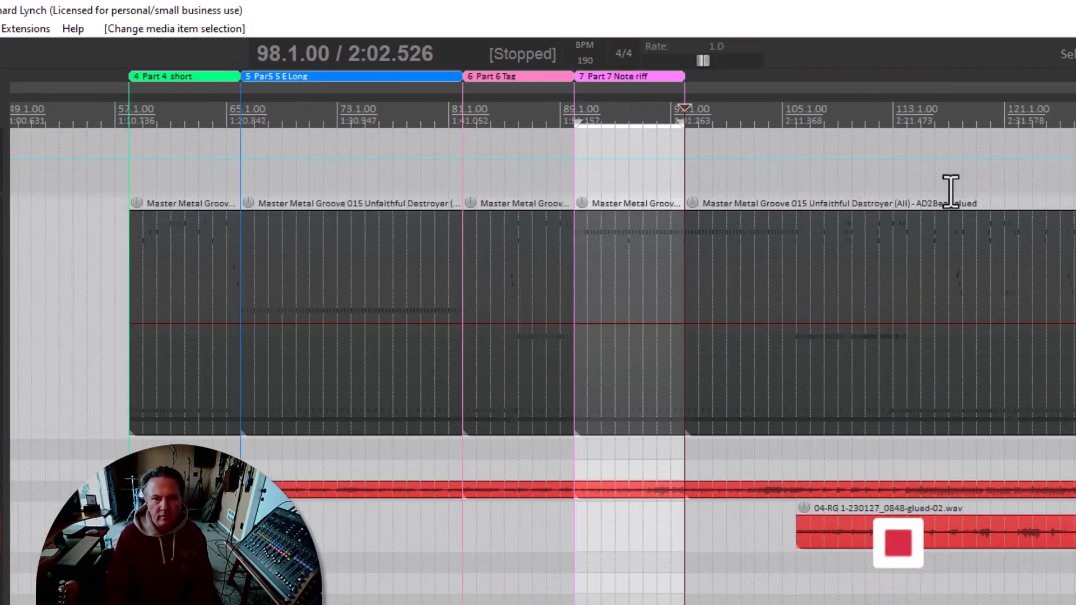
key("space")
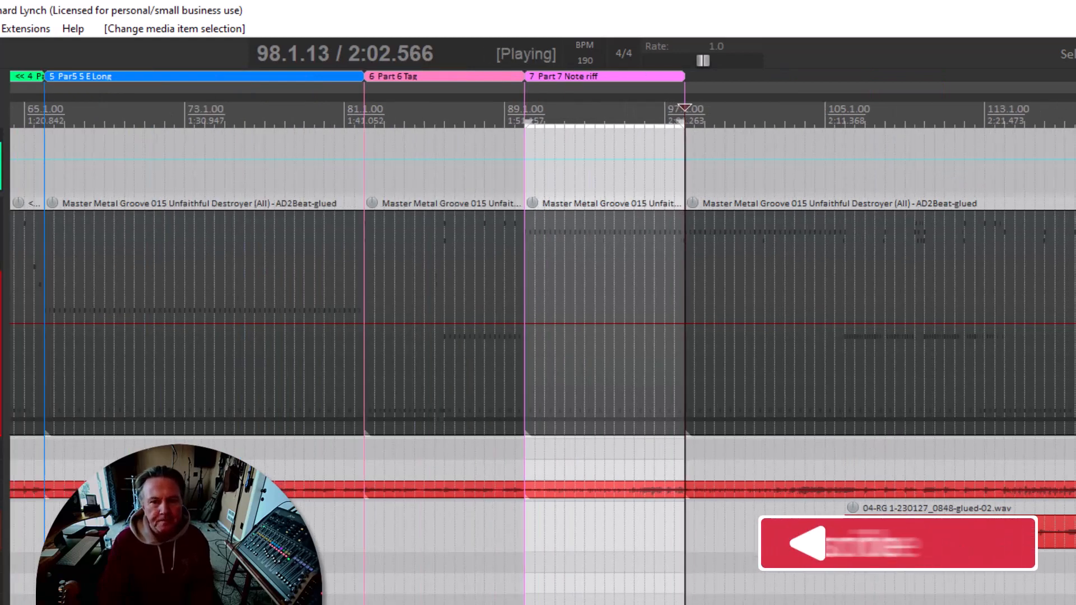
key("space")
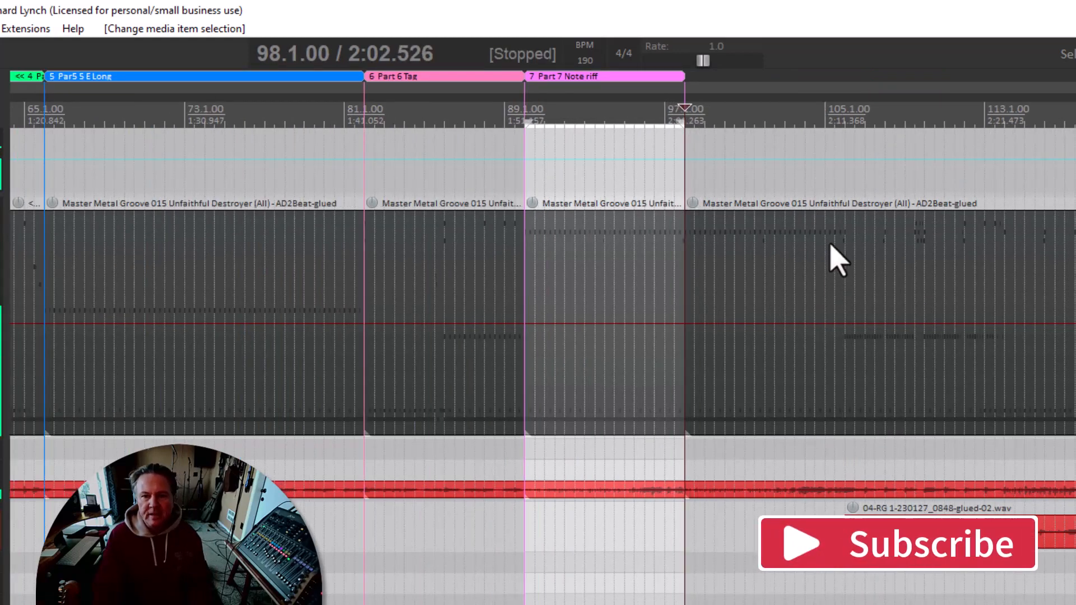
left_click(849, 203)
key("space")
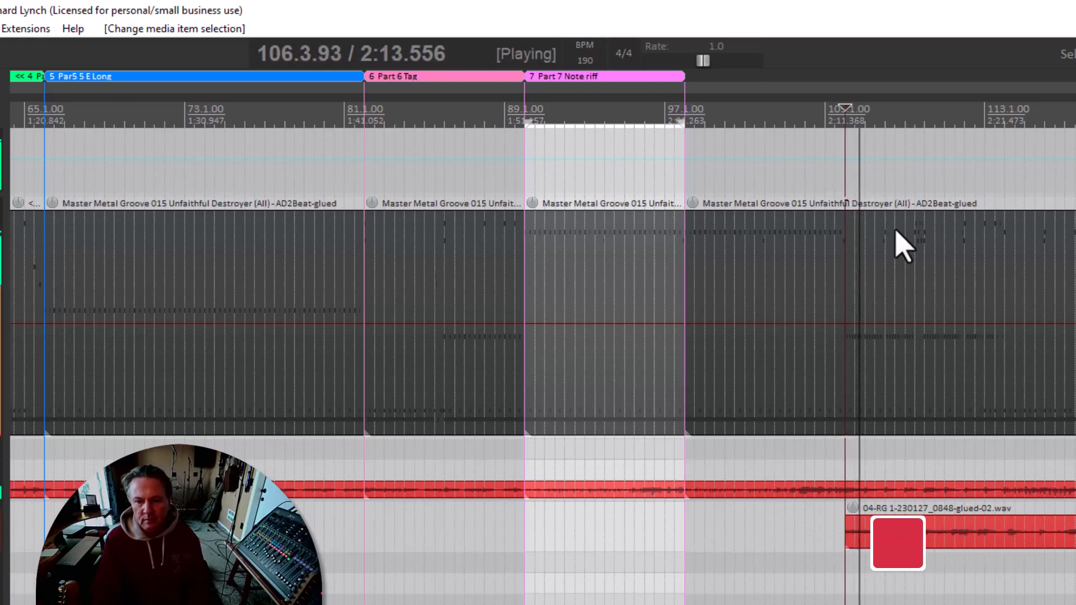
key("space")
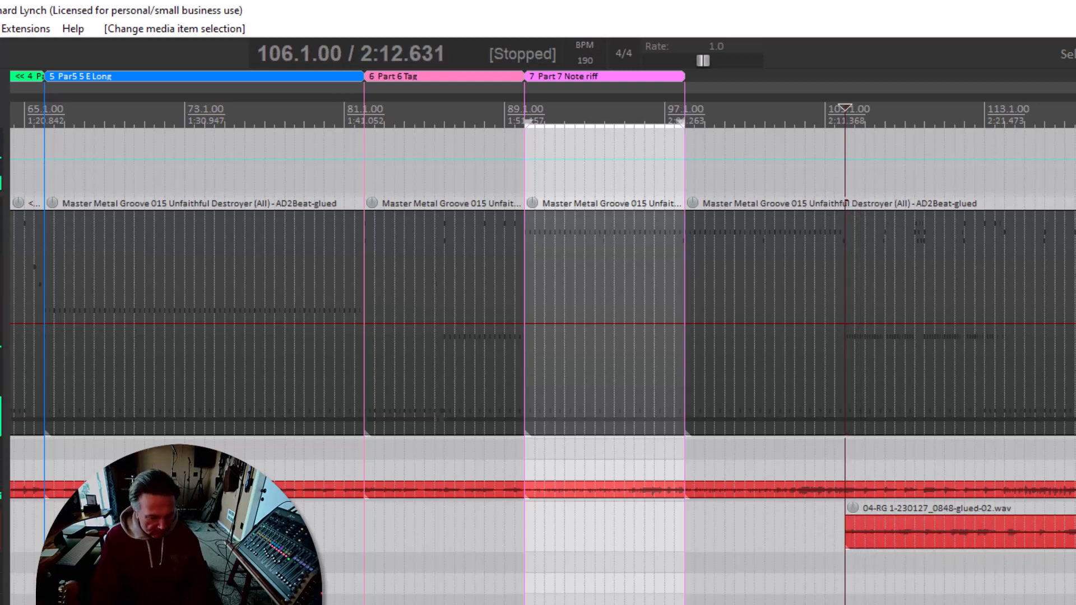
key("ctrl+a")
key("s")
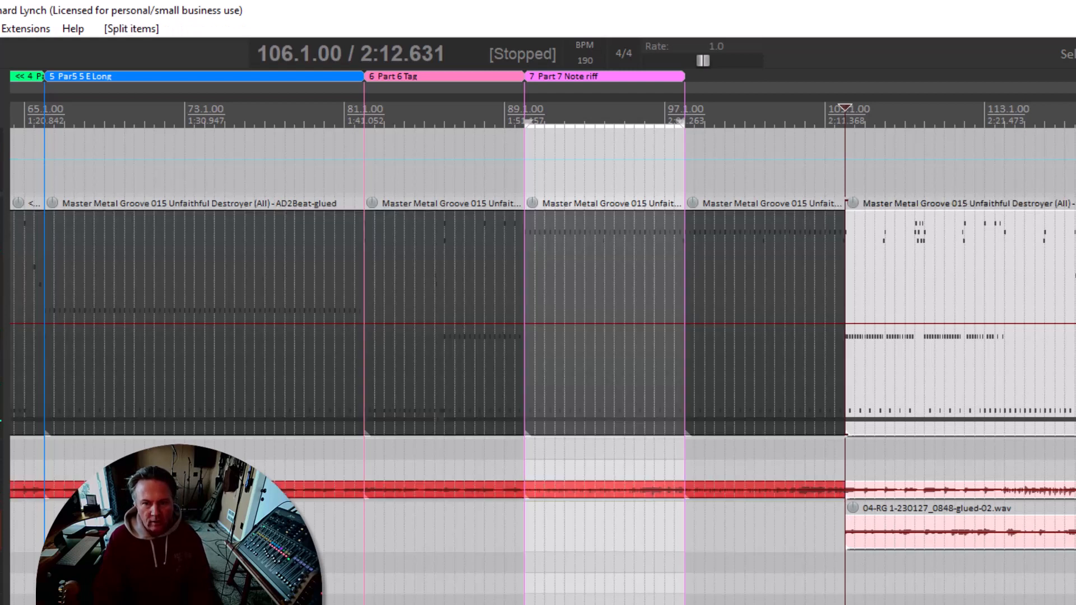
Step: Delete the repeated drum and audio items between 98.1.00 and 106.1.00
left_click(763, 330)
key("Delete")
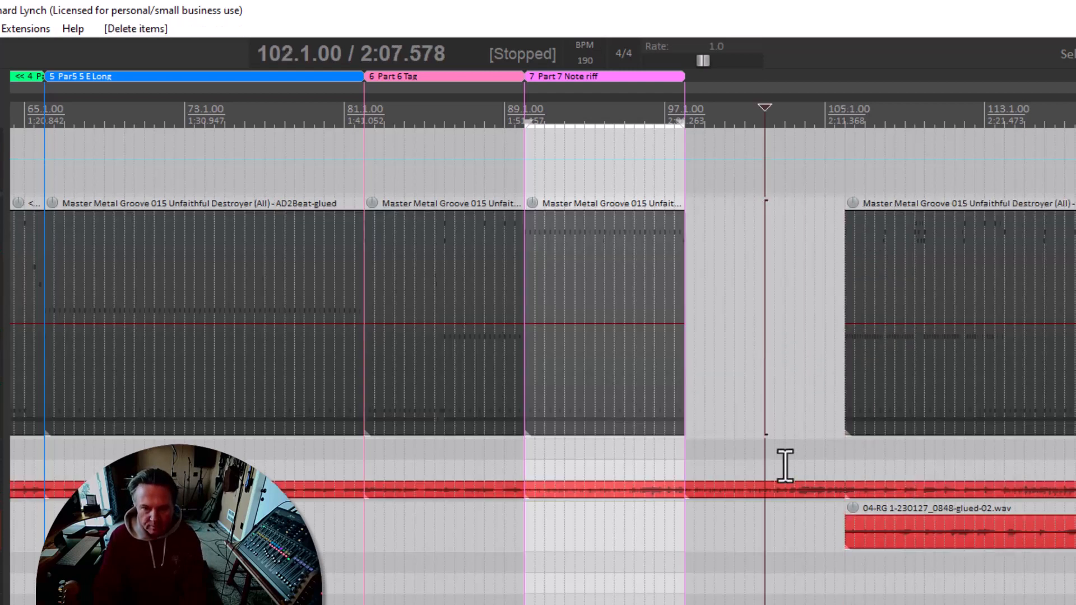
left_click(793, 493)
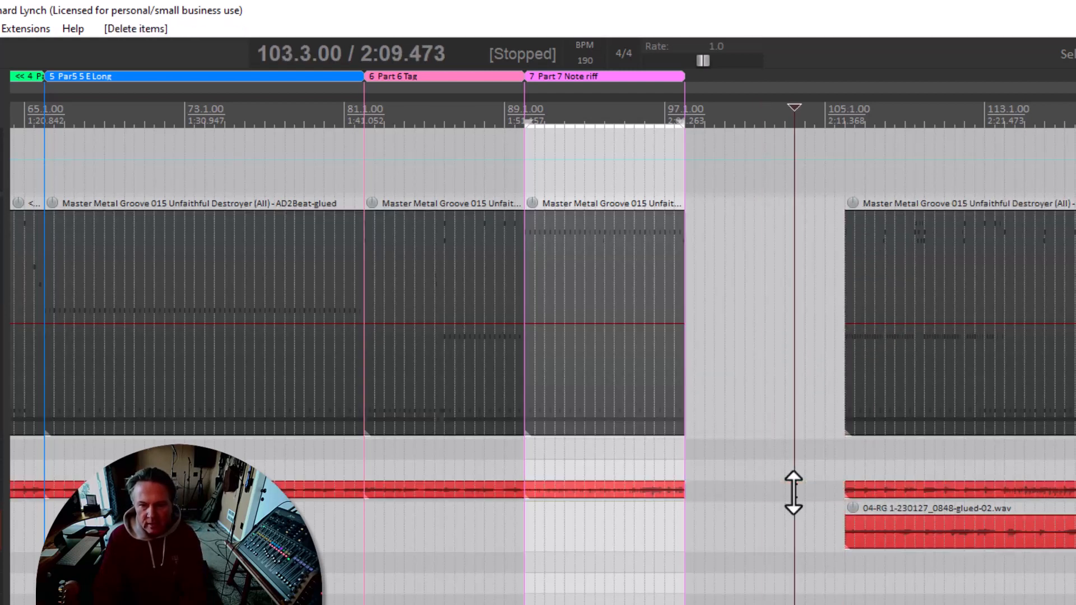
Step: Play the section starting at 106.1.00 to hear how long its riff runs
left_click(846, 553)
scroll(538, 337, "right", 5)
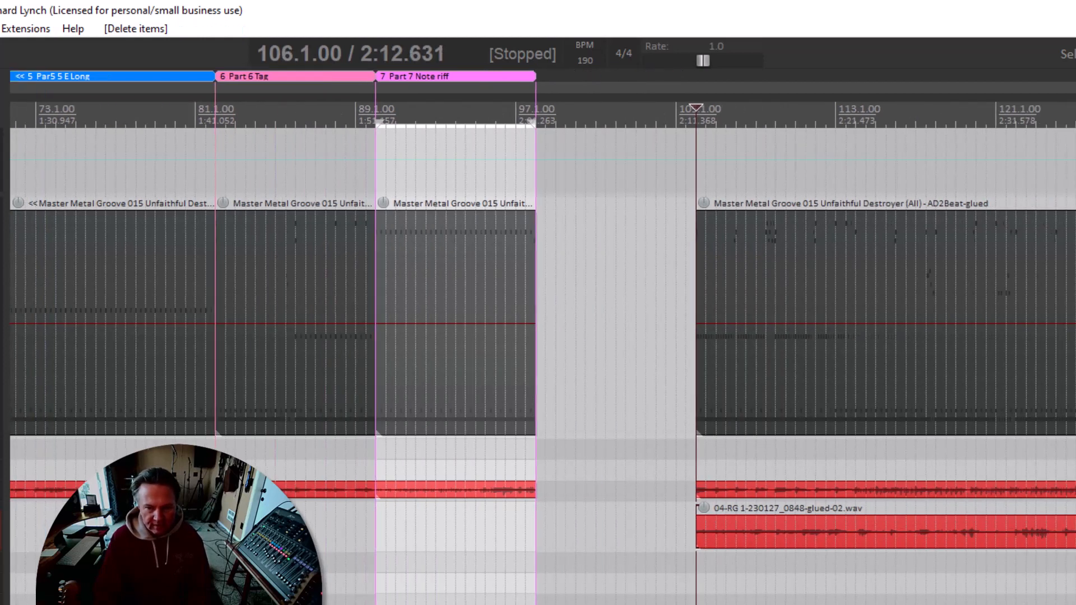
key("space")
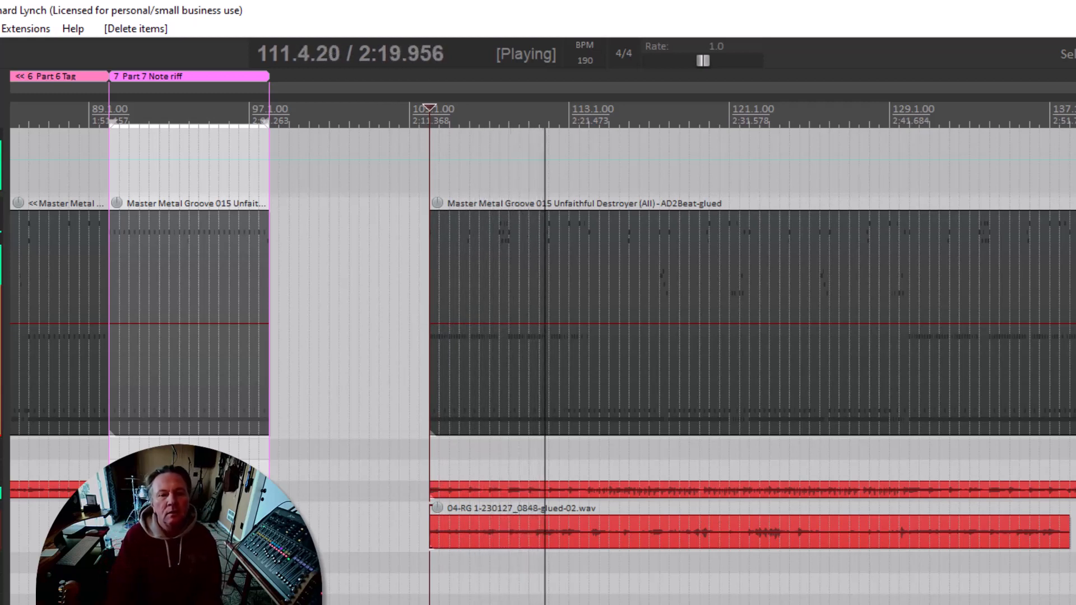
scroll(810, 420, "up", 4)
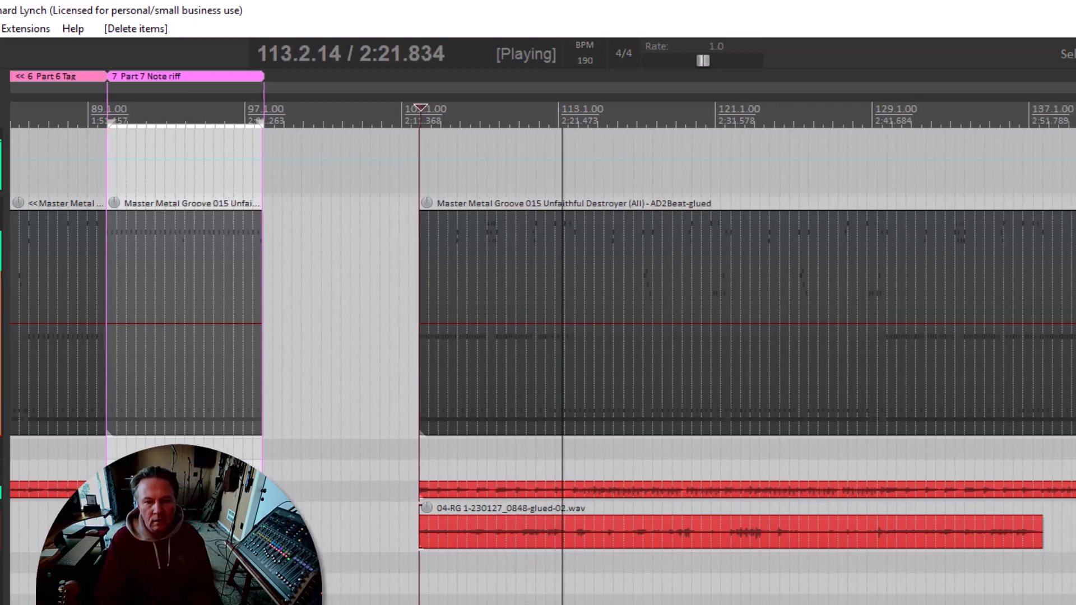
key("space")
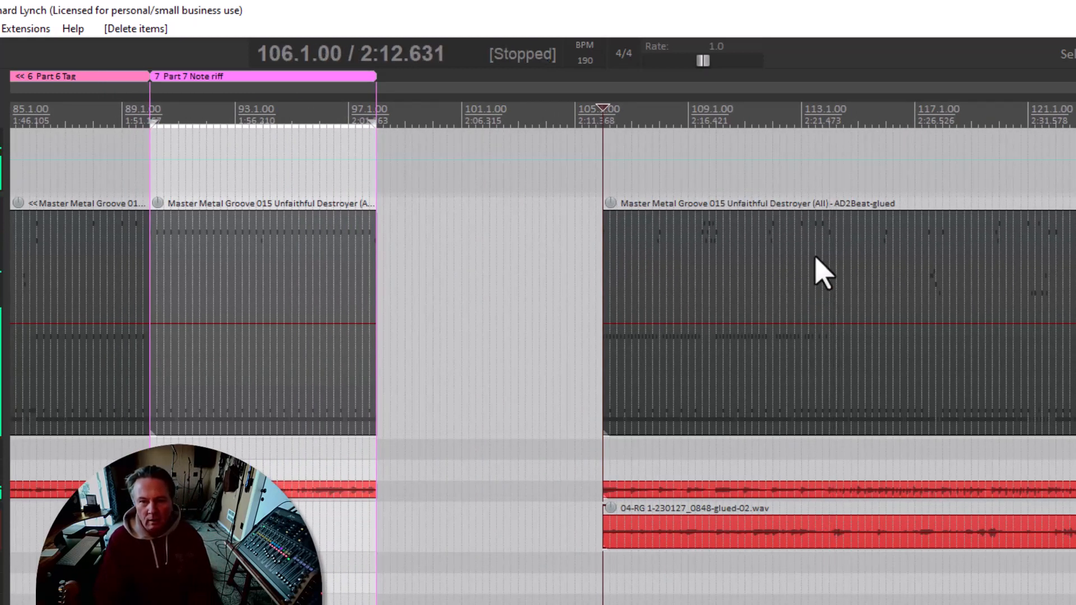
Step: Play from 113.4.00 and from 112.1.00 to find where the riff that starts at 106.1.00 ends
left_click(822, 212)
scroll(824, 210, "up", 3)
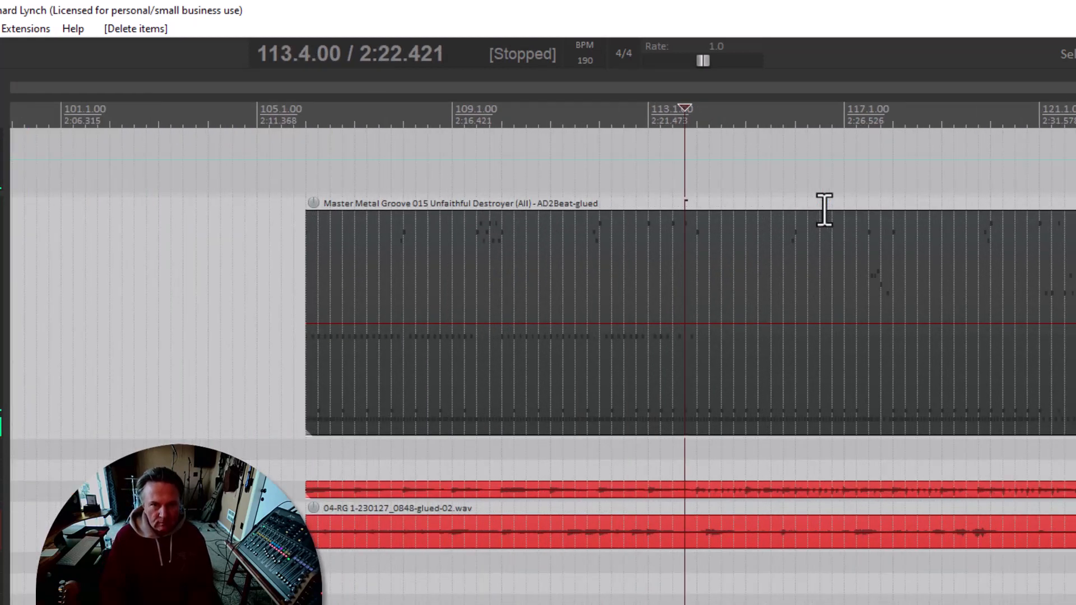
key("space")
key("space")
left_click(599, 191)
key("space")
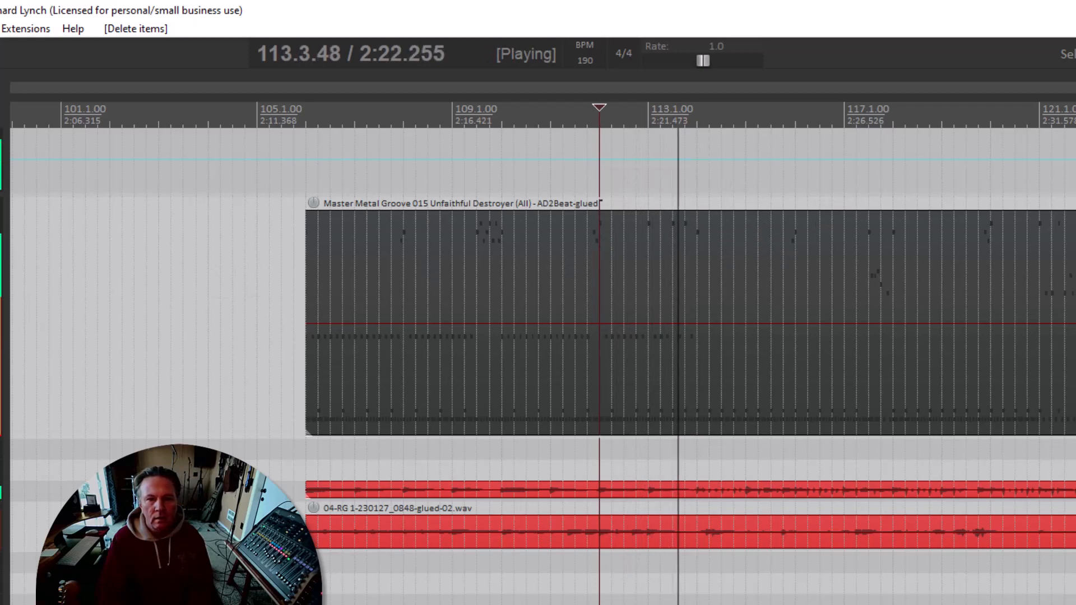
key("space")
left_click(581, 300)
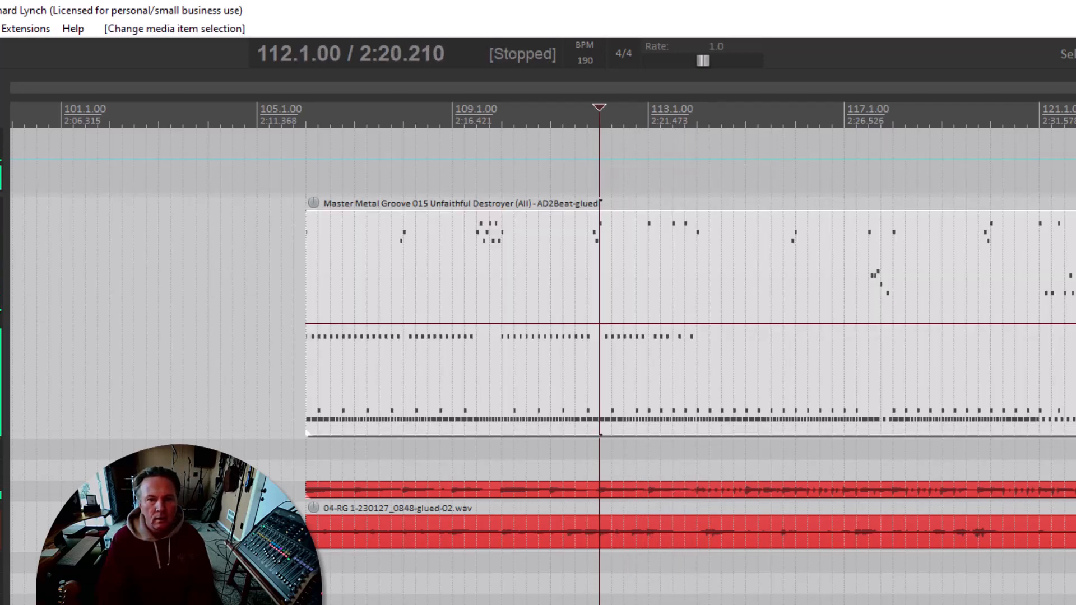
key("space")
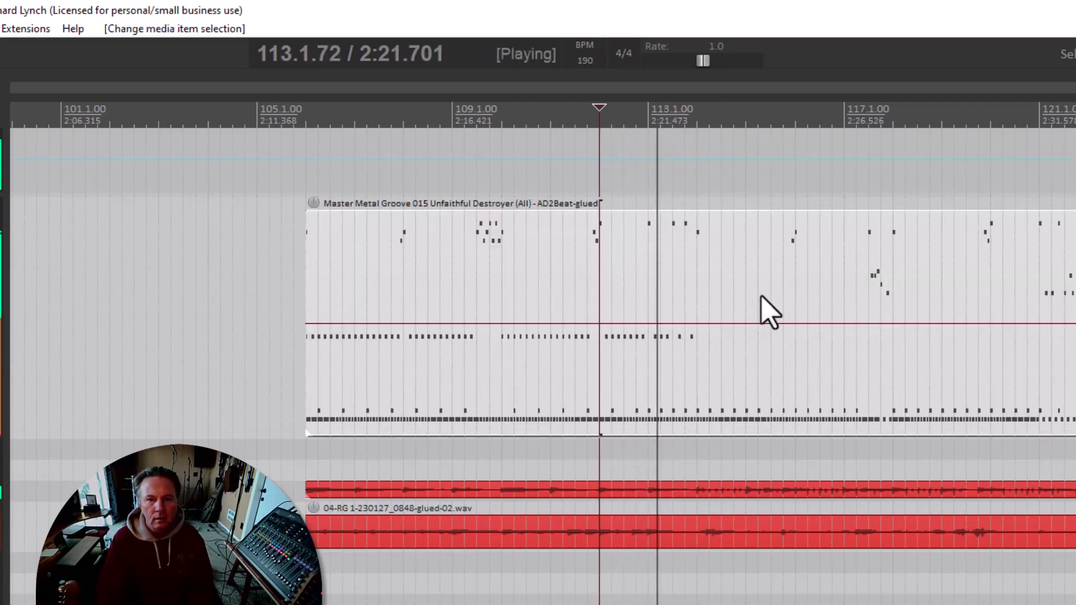
key("space")
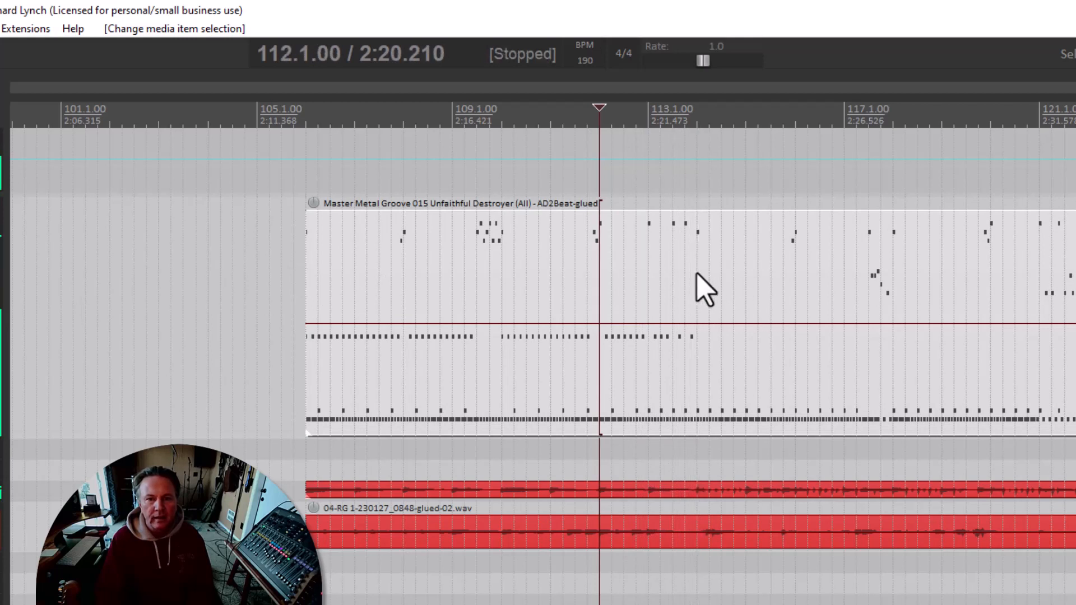
Step: Split all items at 114.1.00
left_click(696, 274)
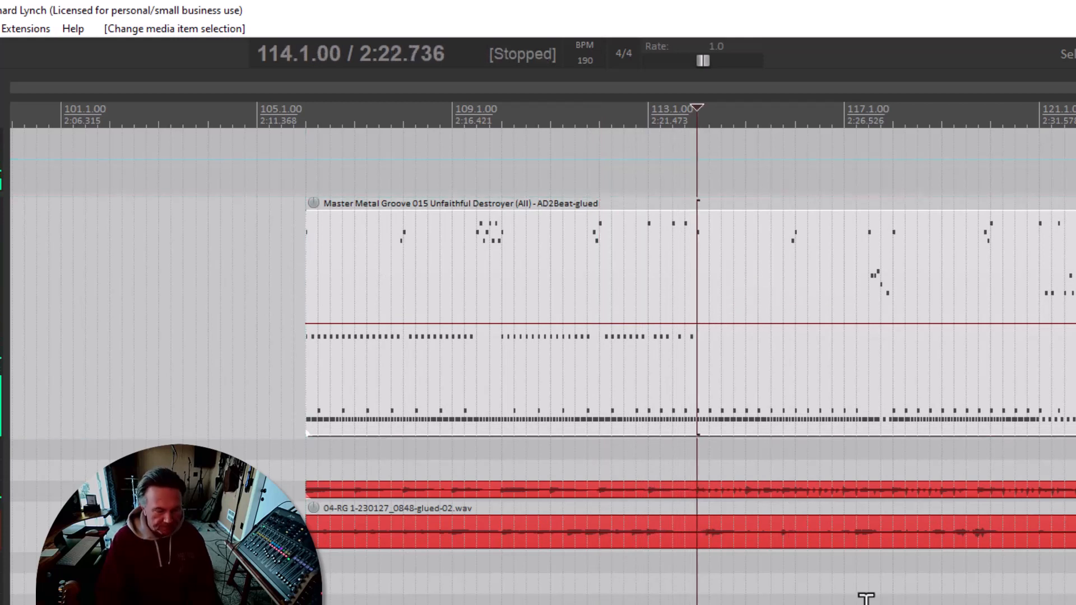
key("ctrl+a")
key("s")
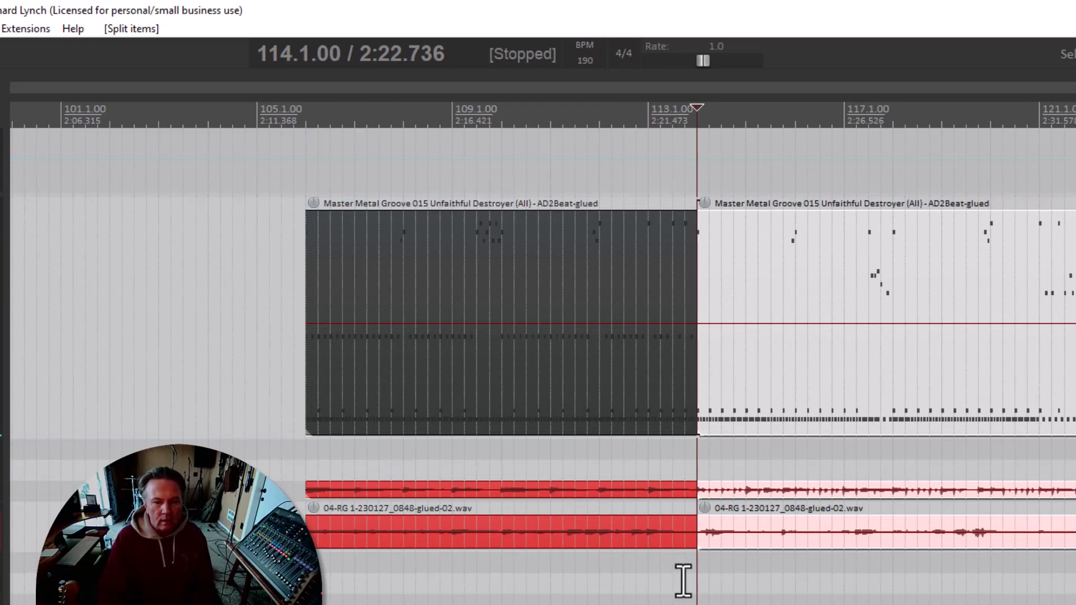
Step: Create a region from 106.1.00 to 114.1.00 and name it "Part 8 Note firr 2"
left_click_drag(699, 578, 307, 555)
key("shift+r")
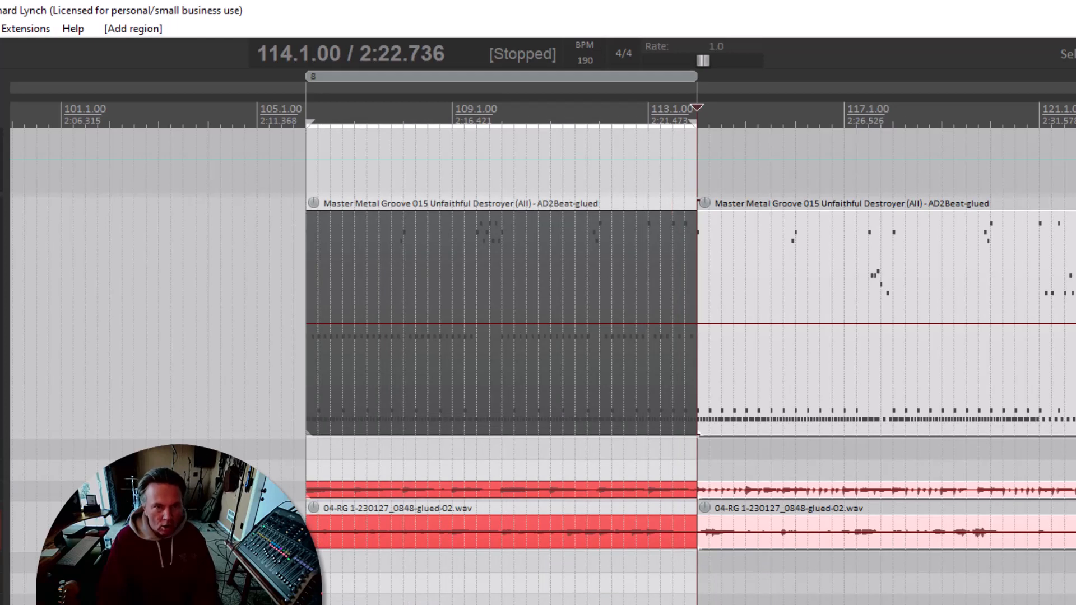
right_click(405, 79)
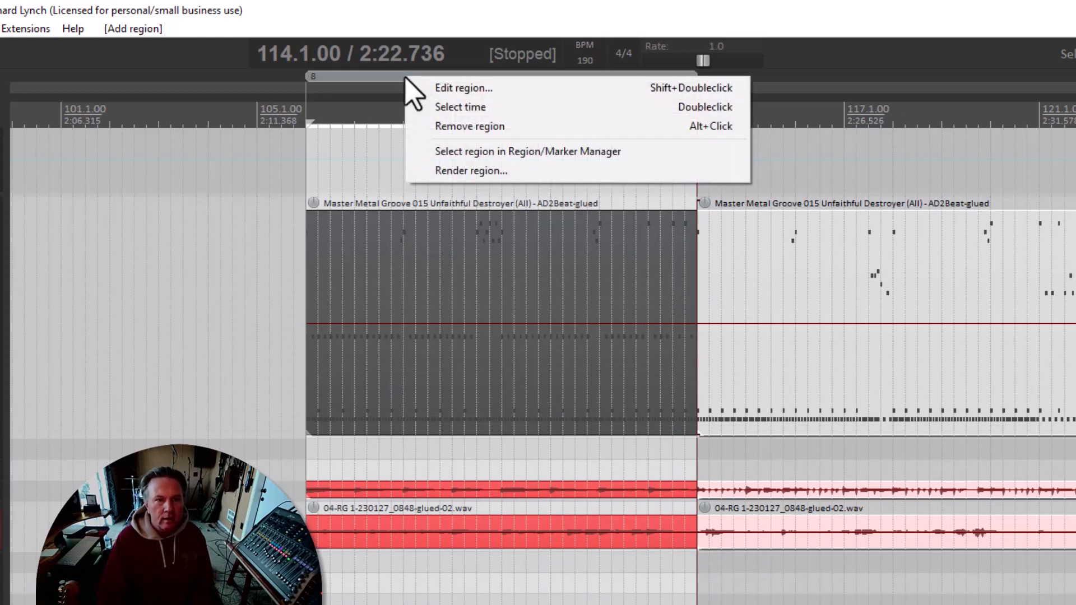
left_click(451, 88)
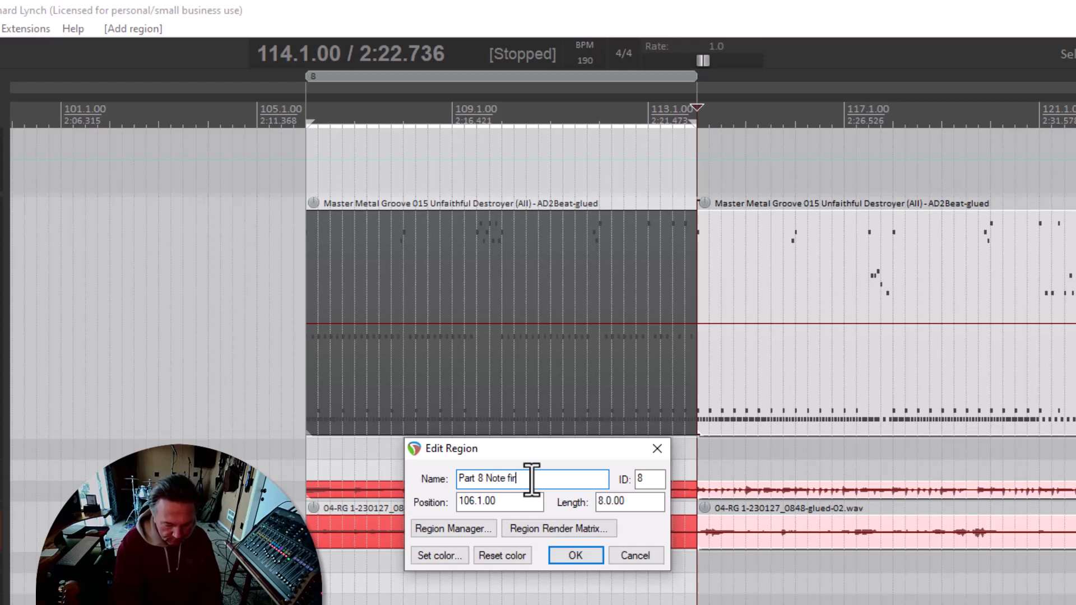
left_click(581, 557)
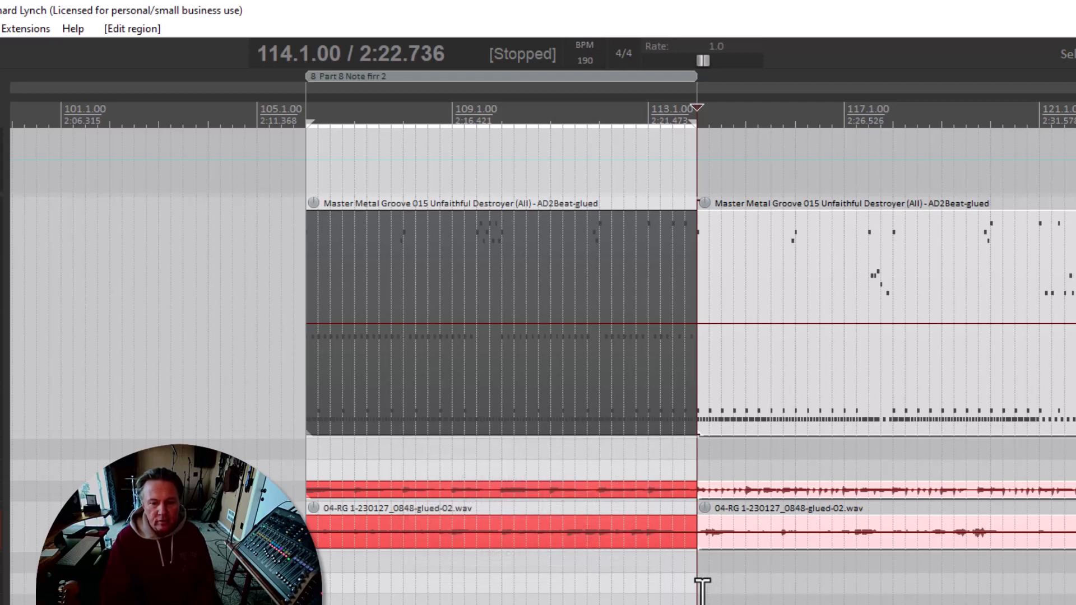
Step: Deselect the items and examine the drum and guitar items that follow 114.1.00
left_click(702, 587)
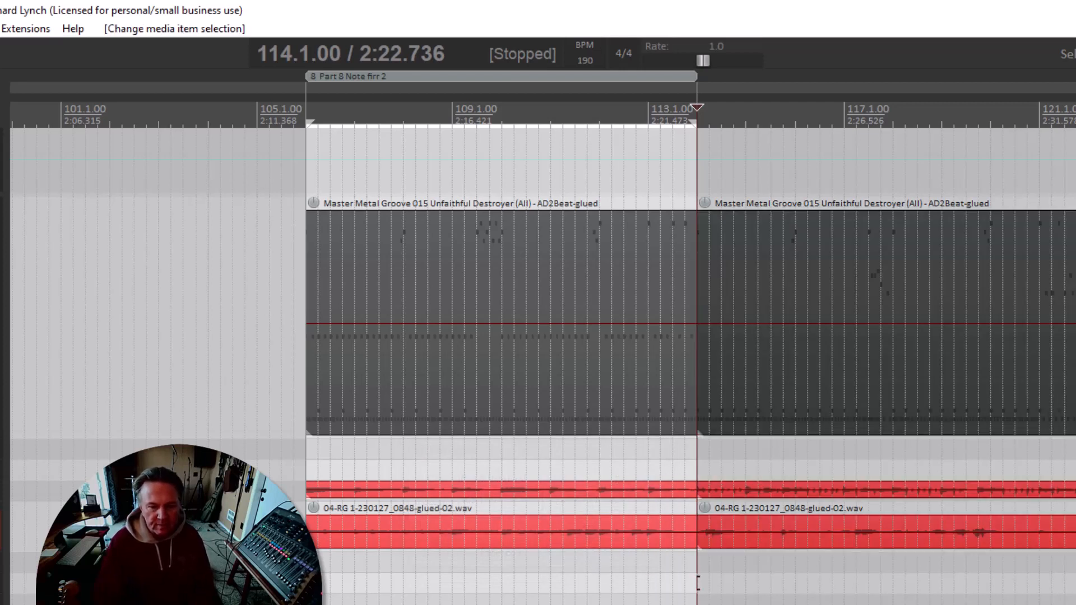
scroll(538, 359, "right", 5)
scroll(538, 359, "left", 2)
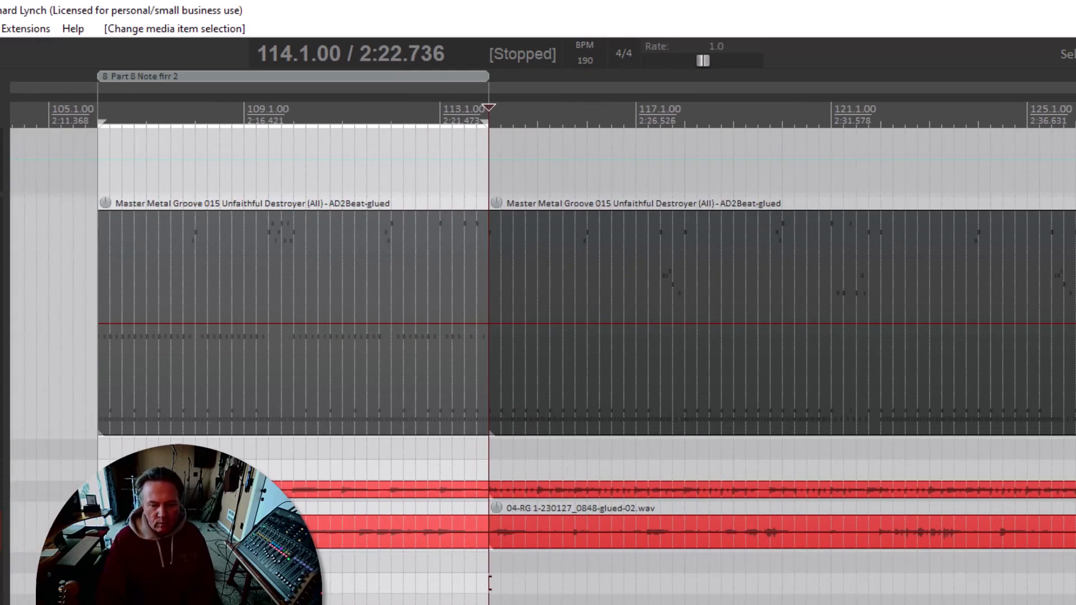
scroll(538, 358, "down", 4)
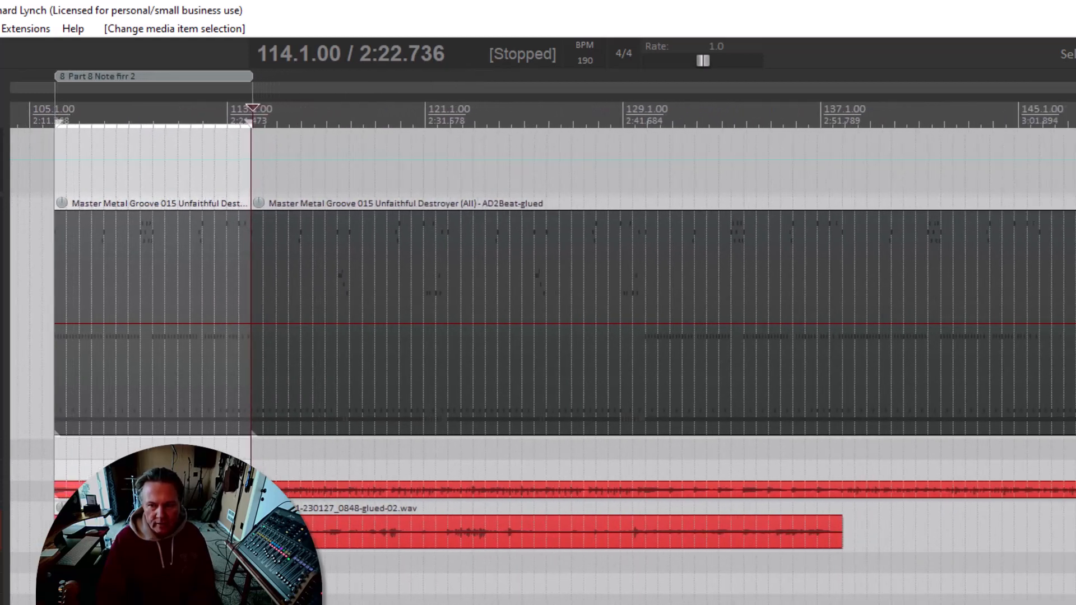
scroll(537, 359, "up", 3)
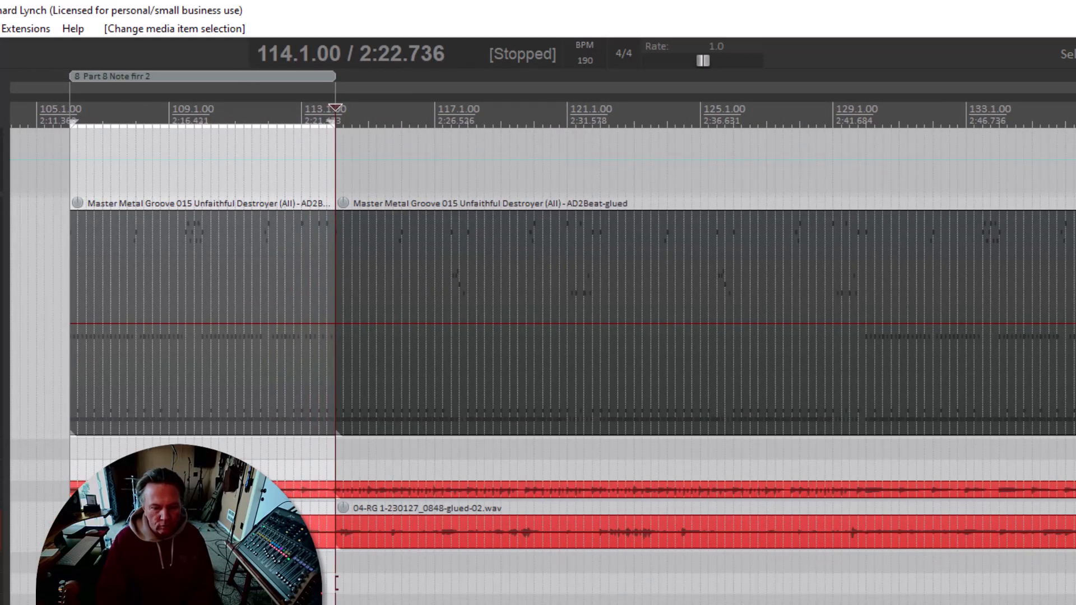
scroll(538, 359, "left", 1)
scroll(538, 359, "right", 2)
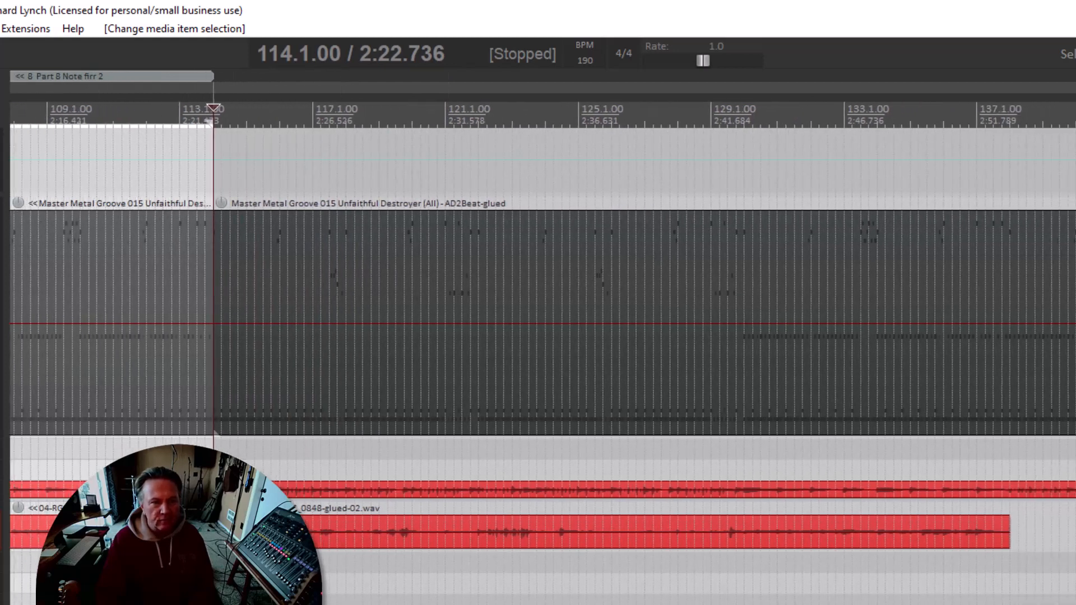
scroll(538, 359, "left", 1)
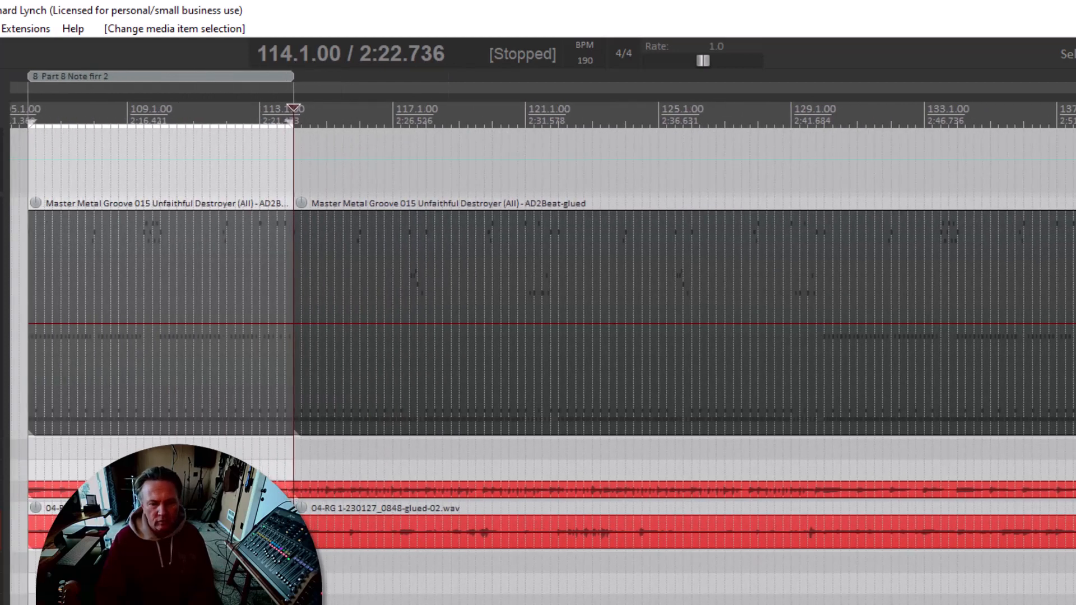
scroll(538, 359, "left", 1)
scroll(538, 358, "right", 3)
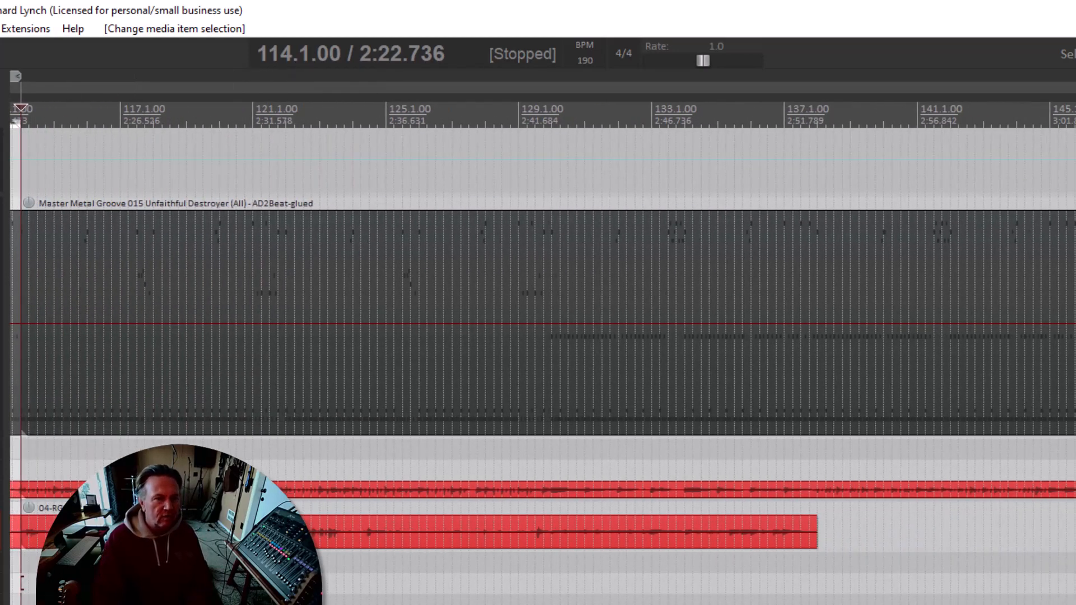
scroll(538, 358, "left", 1)
scroll(538, 358, "left", 3)
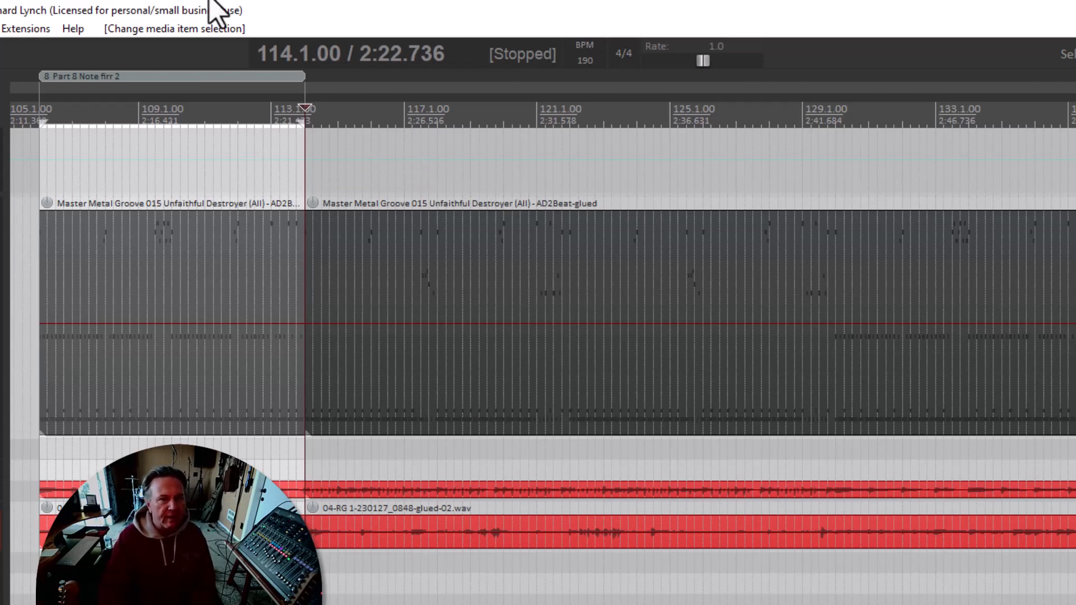
Step: Set the colour of the "Part 8 Note firr 2" region to red
right_click(245, 78)
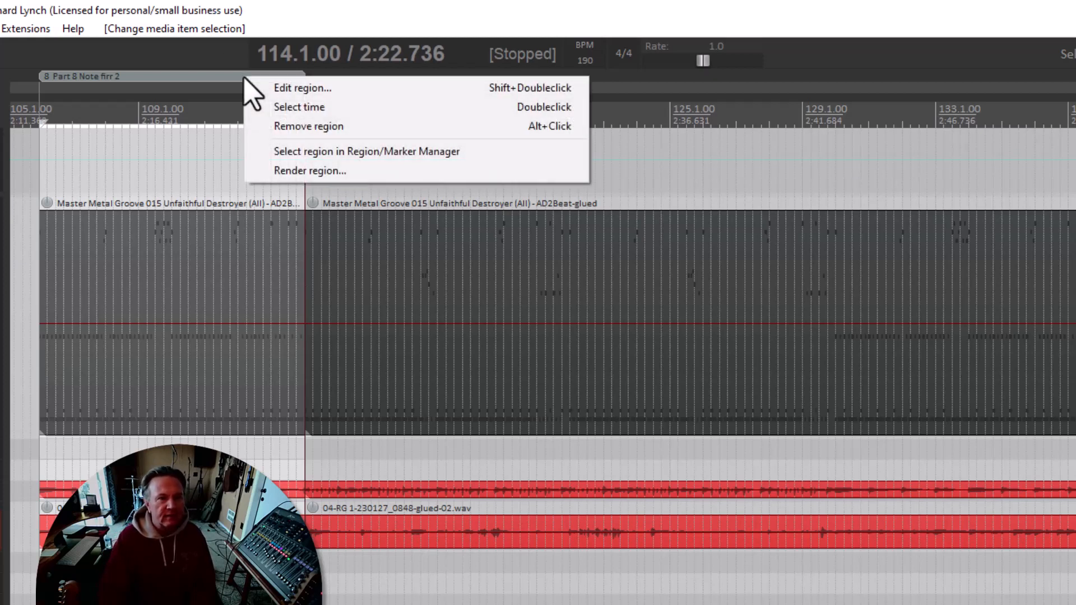
left_click(301, 90)
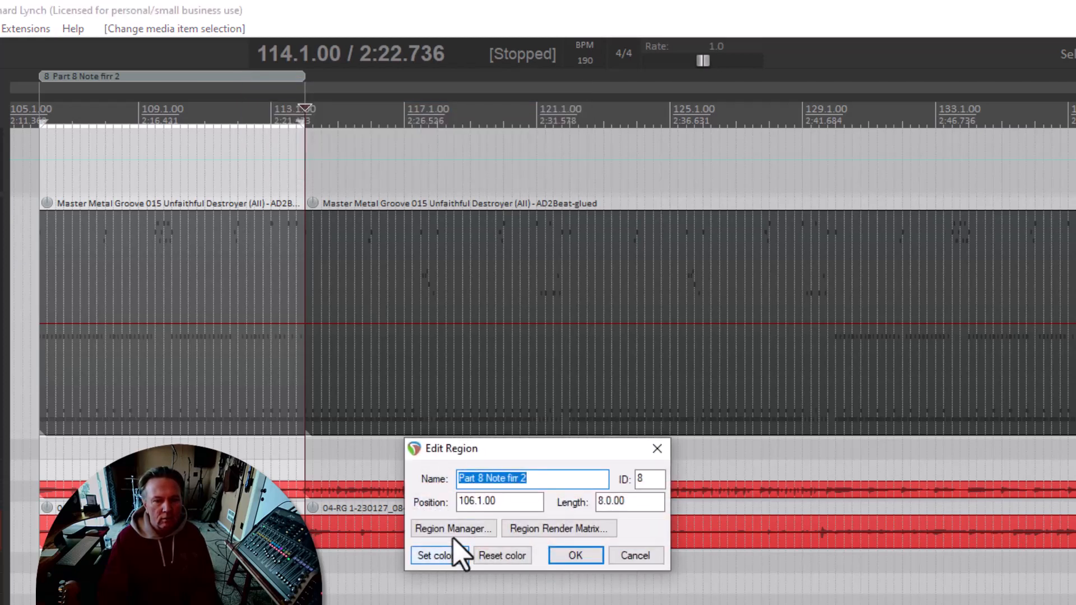
left_click(445, 556)
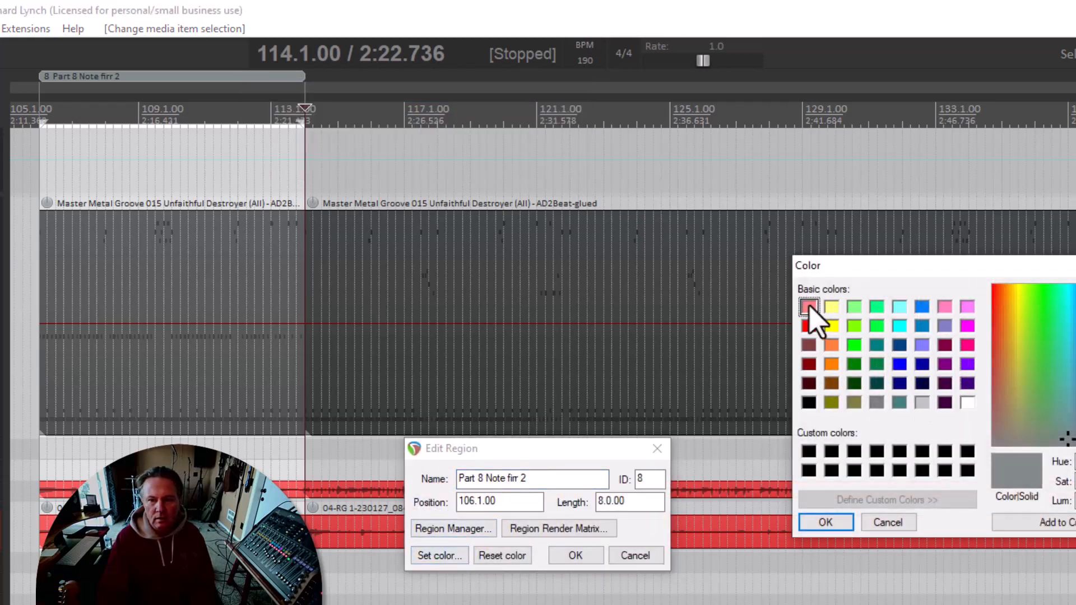
left_click(809, 325)
left_click(825, 521)
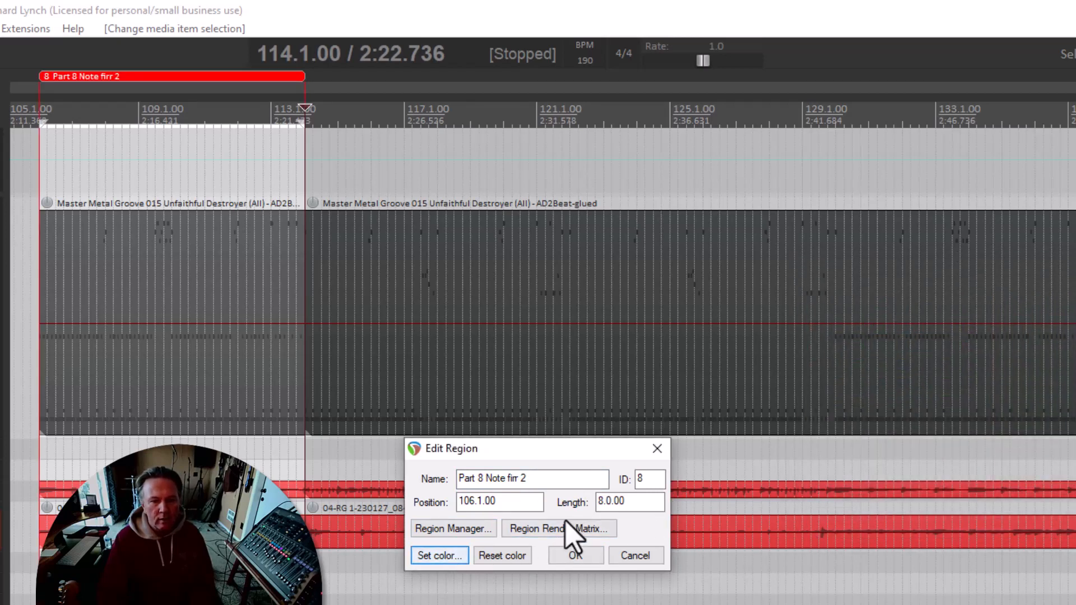
left_click(574, 555)
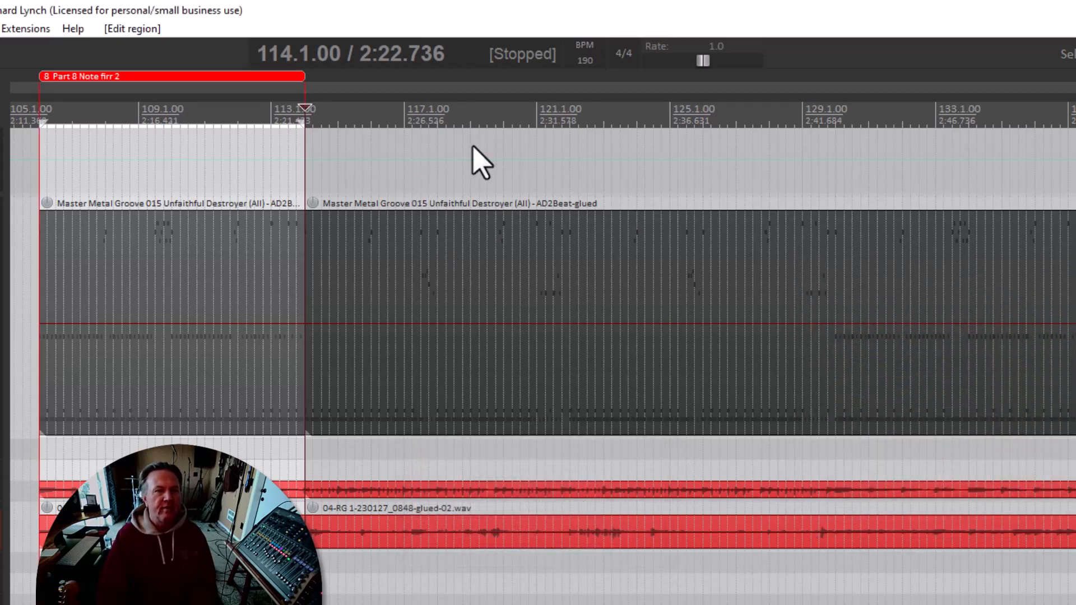
Step: Play from 114.1.00 and mute the track holding the 04-RG 1-230127_0848-glued-02.wav items
key("space")
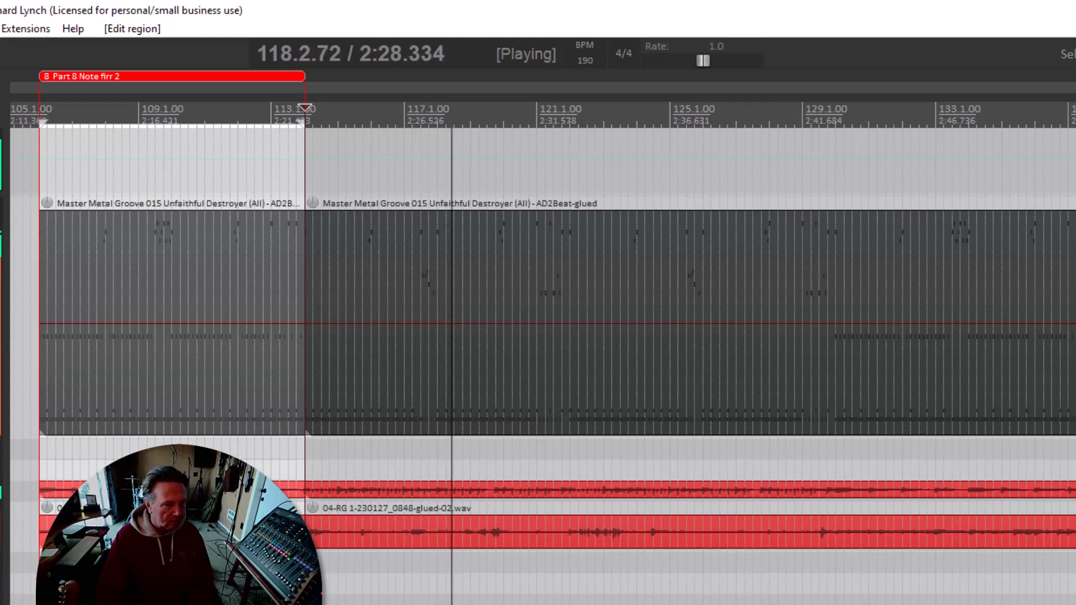
left_click(2, 538)
key("space")
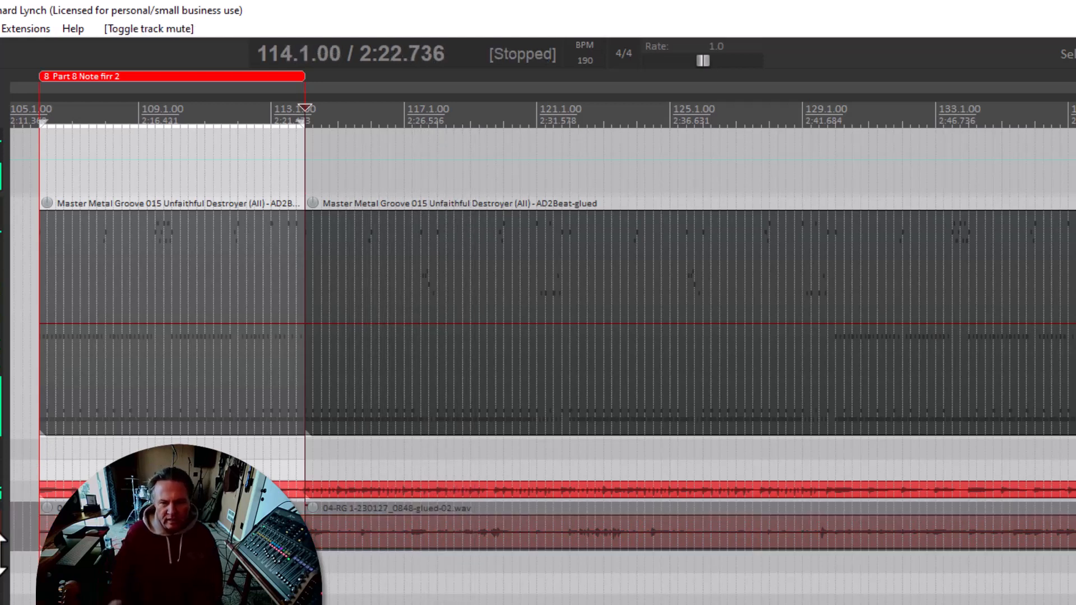
Step: Play the section from 114.1.00 to find its end, and split all items at 122.1.00
key("space")
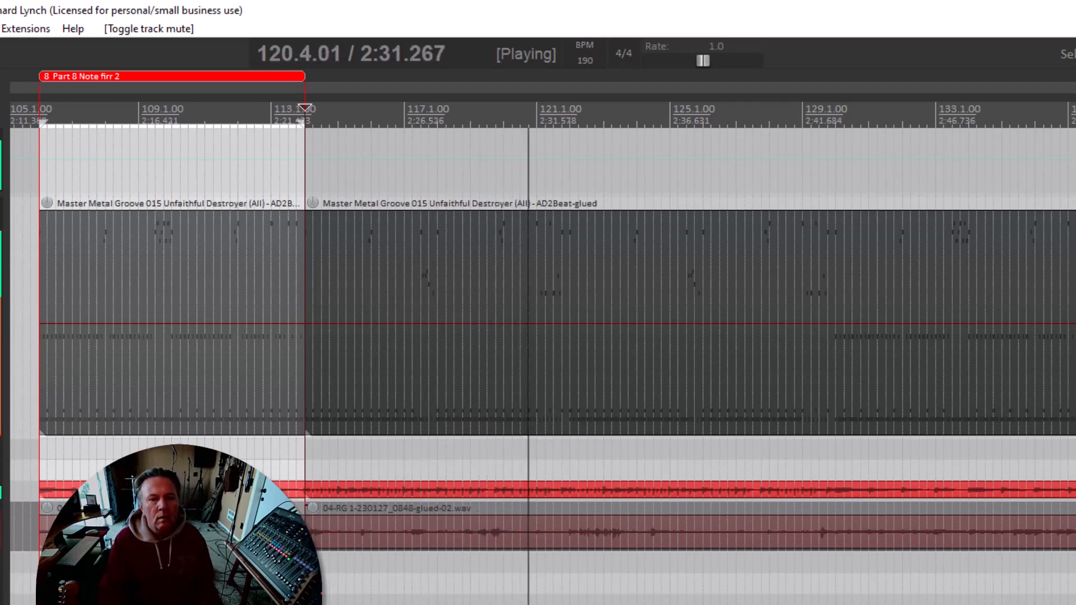
left_click(572, 557)
key("space")
key("ctrl+a")
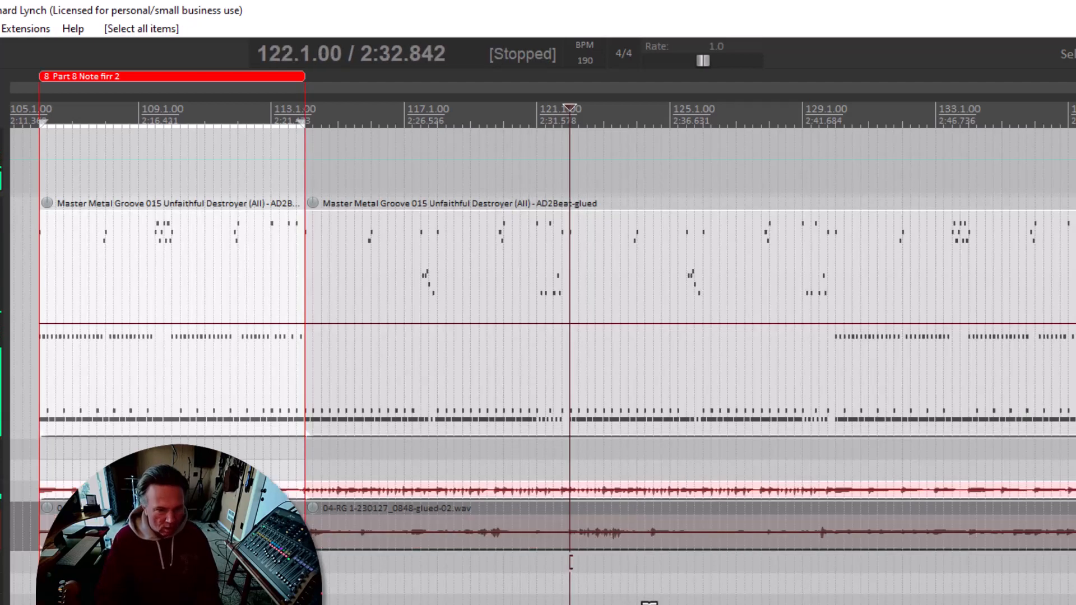
key("s")
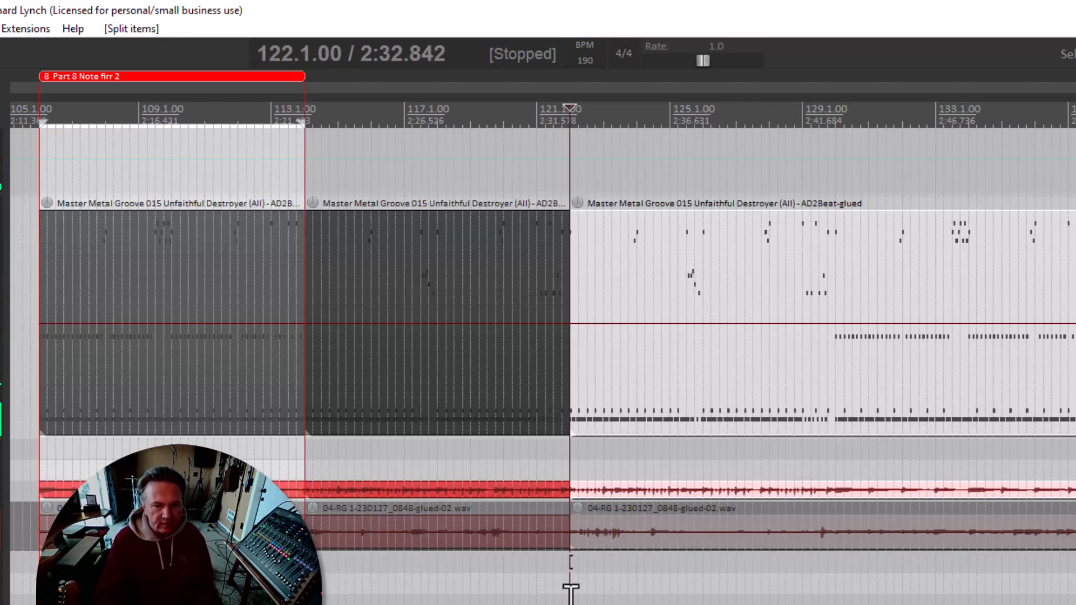
Step: Create a region from 114.1.00 to 122.1.00 and enter the name "Part 9 Solo"
left_click_drag(571, 591, 305, 594)
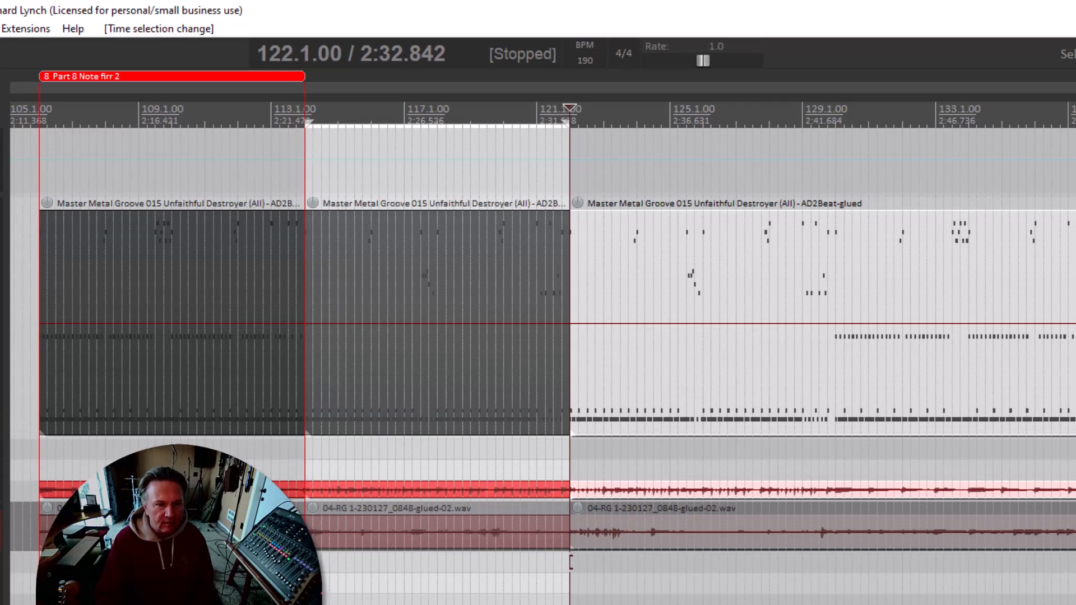
key("shift+r")
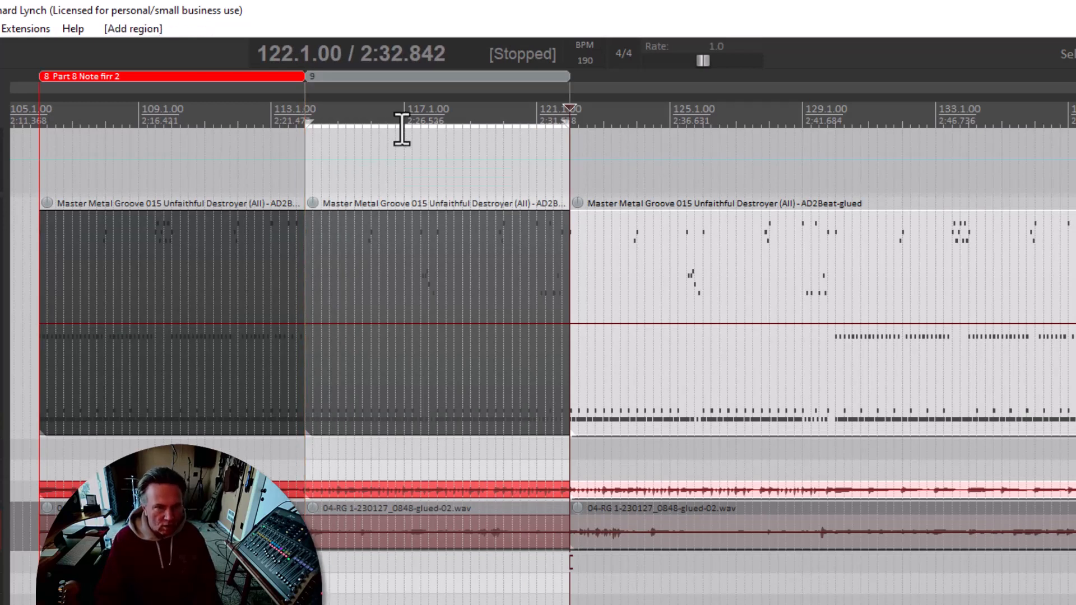
right_click(395, 75)
left_click(432, 90)
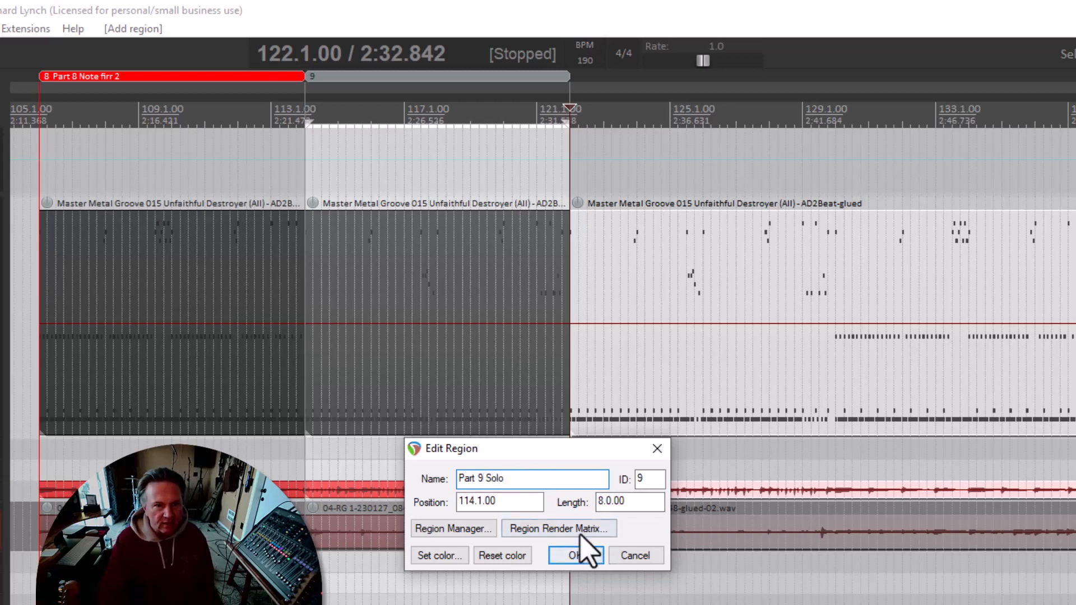
Step: Set the colour of the "Part 9 Solo" region to yellow and finish editing the region
left_click(440, 556)
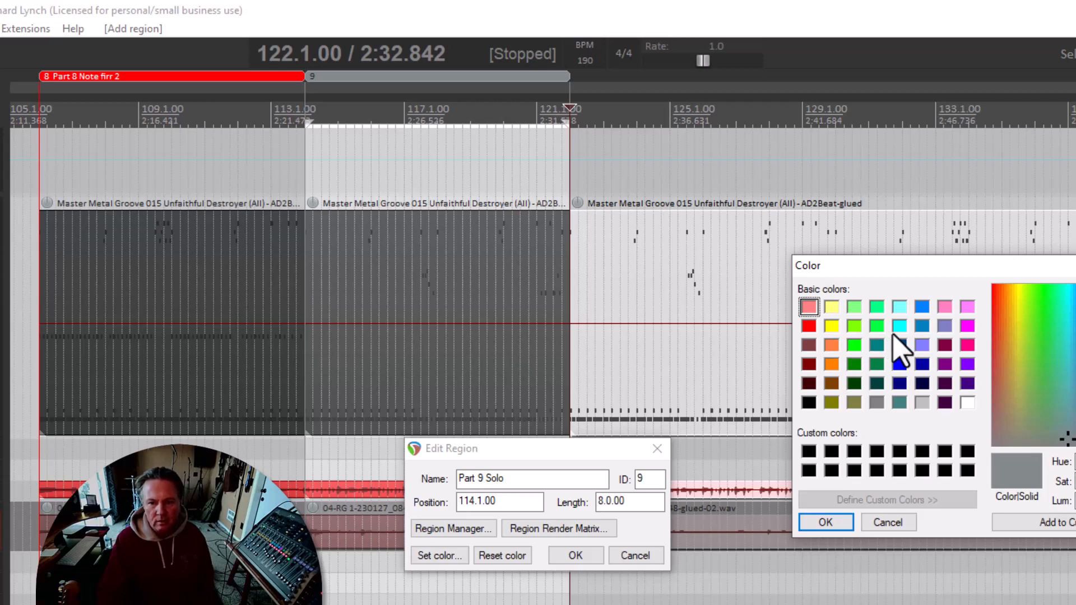
left_click(854, 326)
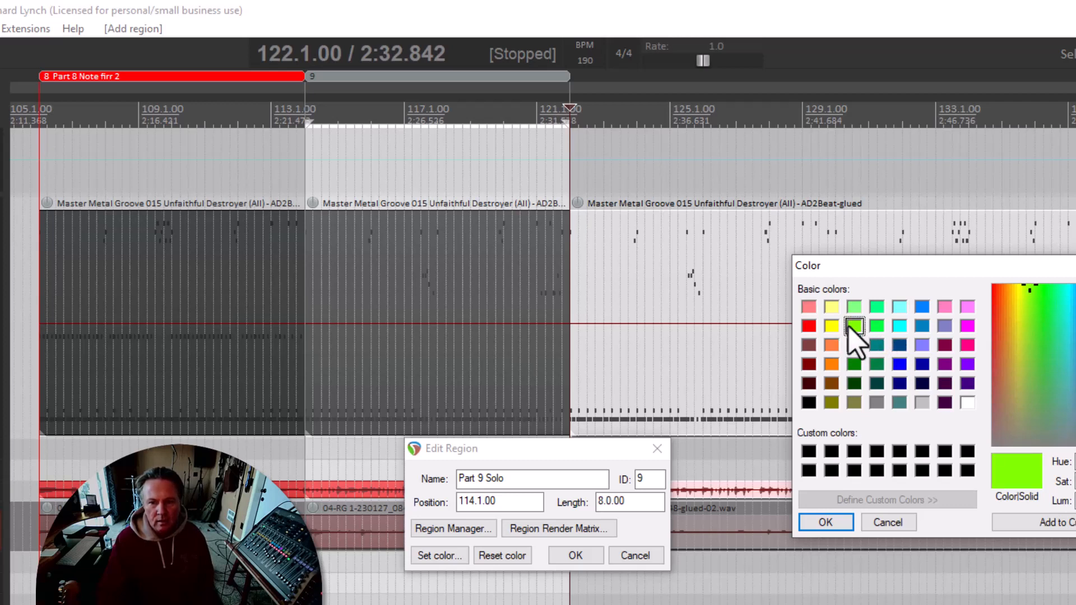
left_click(833, 326)
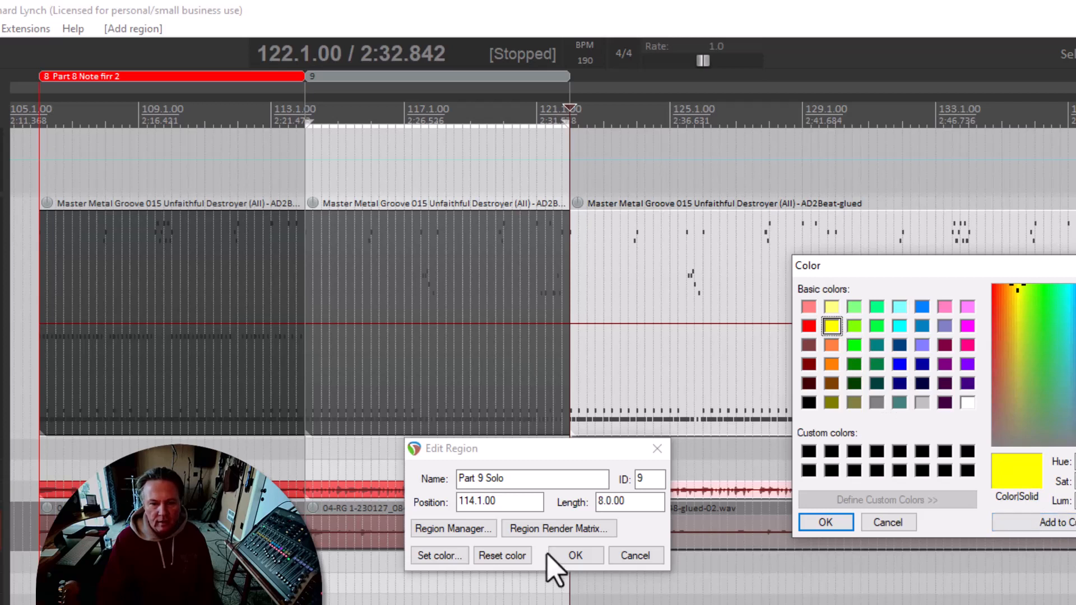
left_click(825, 522)
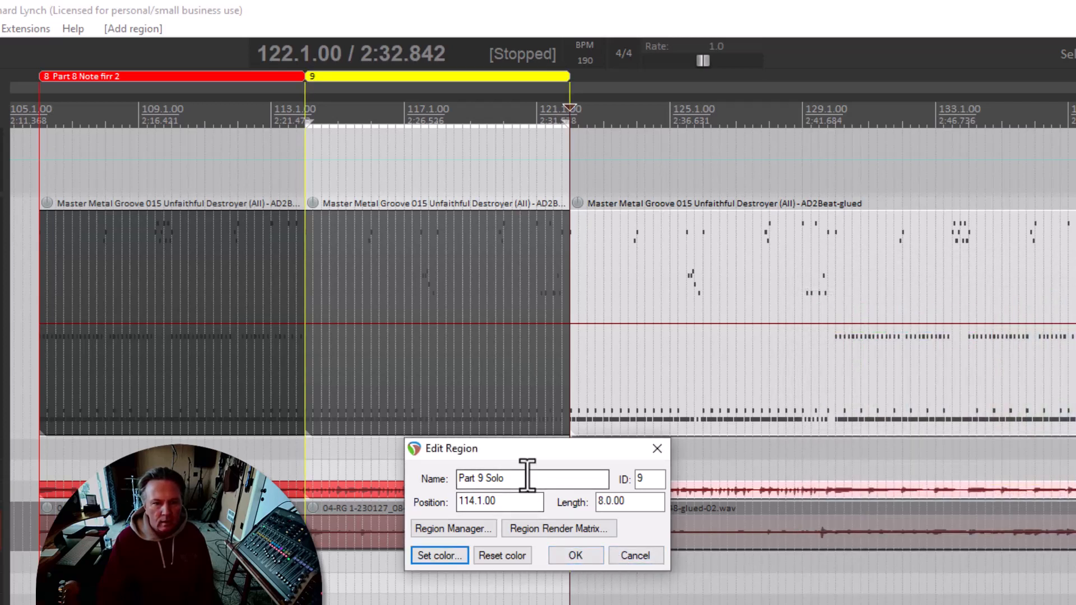
left_click(582, 557)
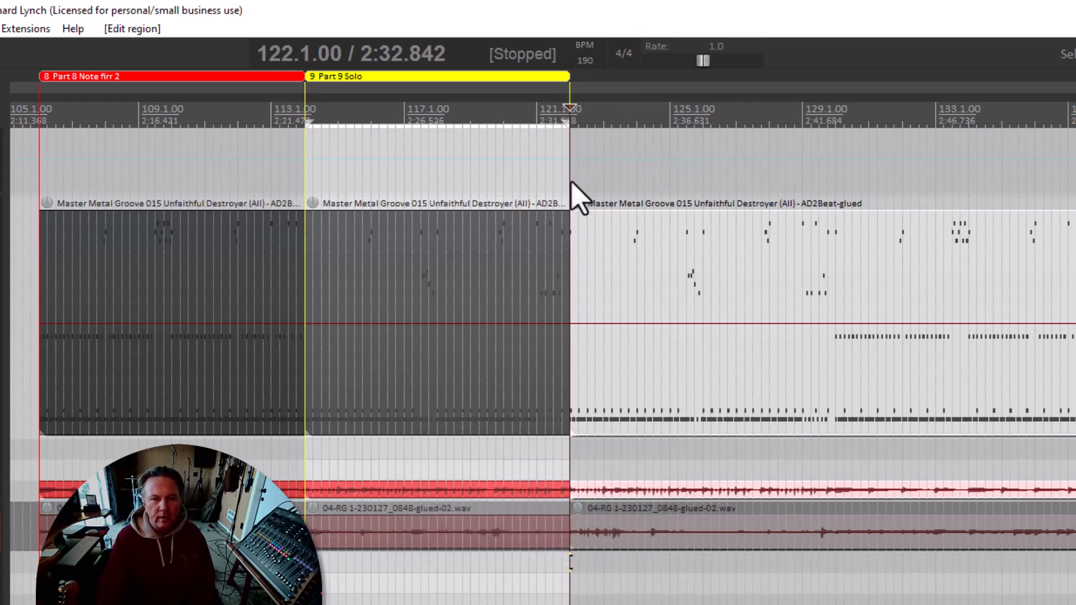
Step: Play the song from 122.1.00 and look over the remaining material after the "Part 9 Solo" region
left_click(606, 217)
key("space")
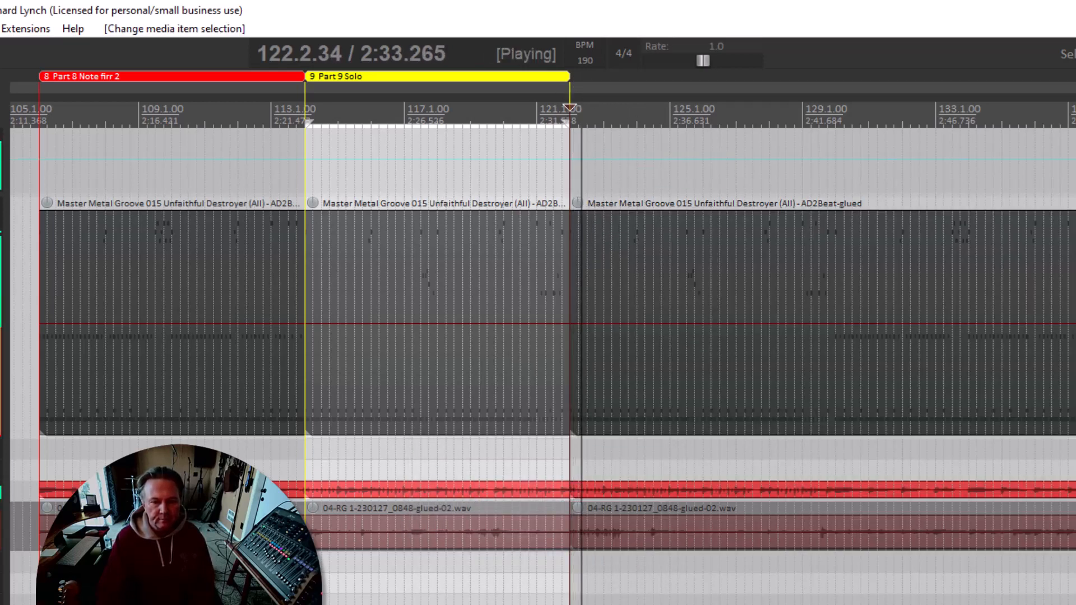
scroll(542, 323, "up", 1)
scroll(543, 323, "down", 4)
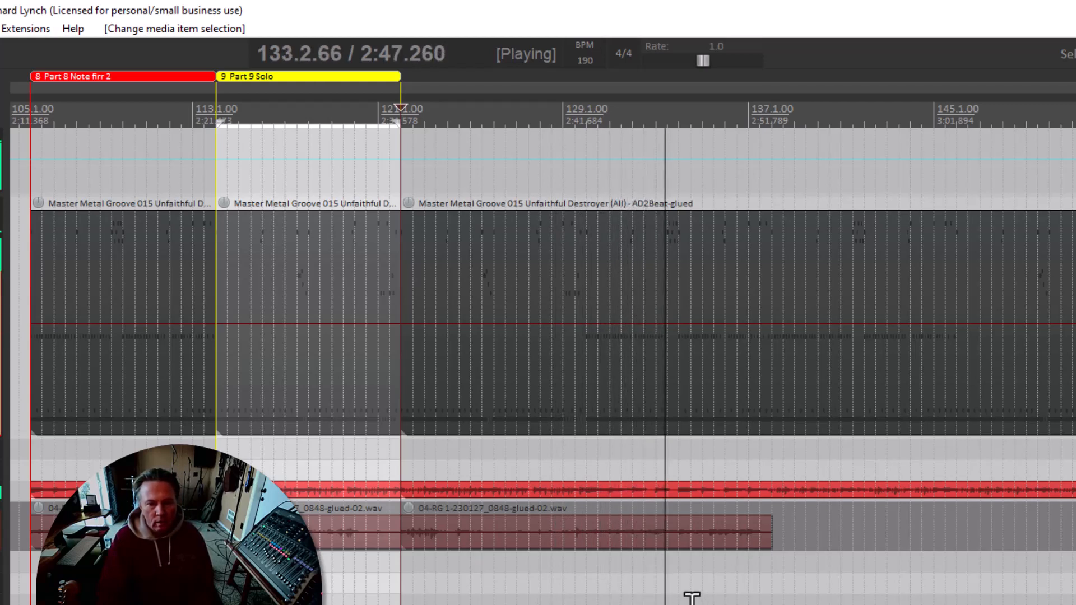
key("space")
scroll(616, 593, "right", 10)
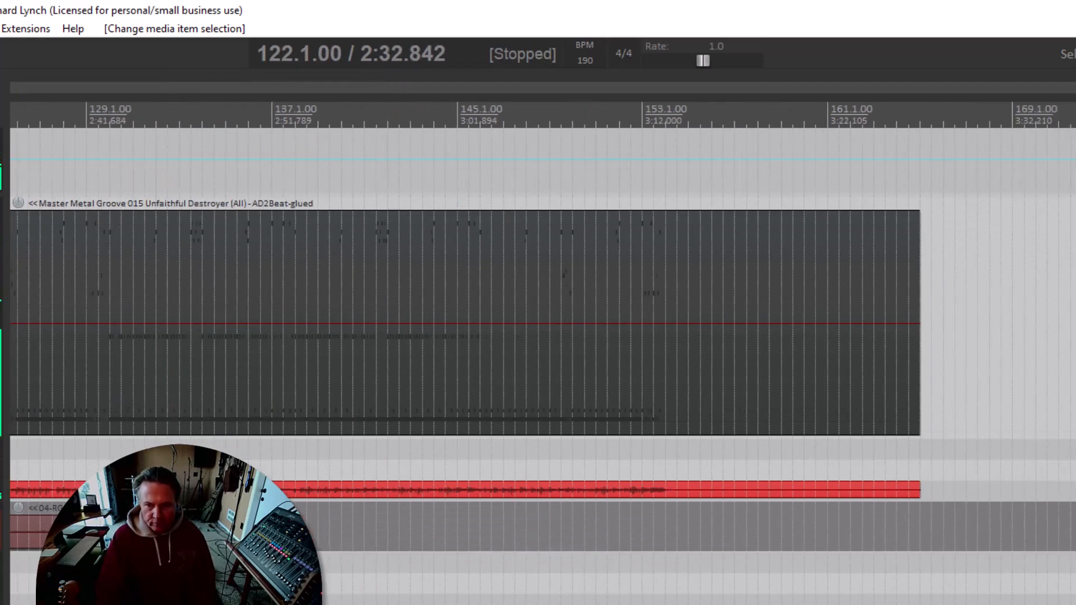
scroll(616, 594, "left", 11)
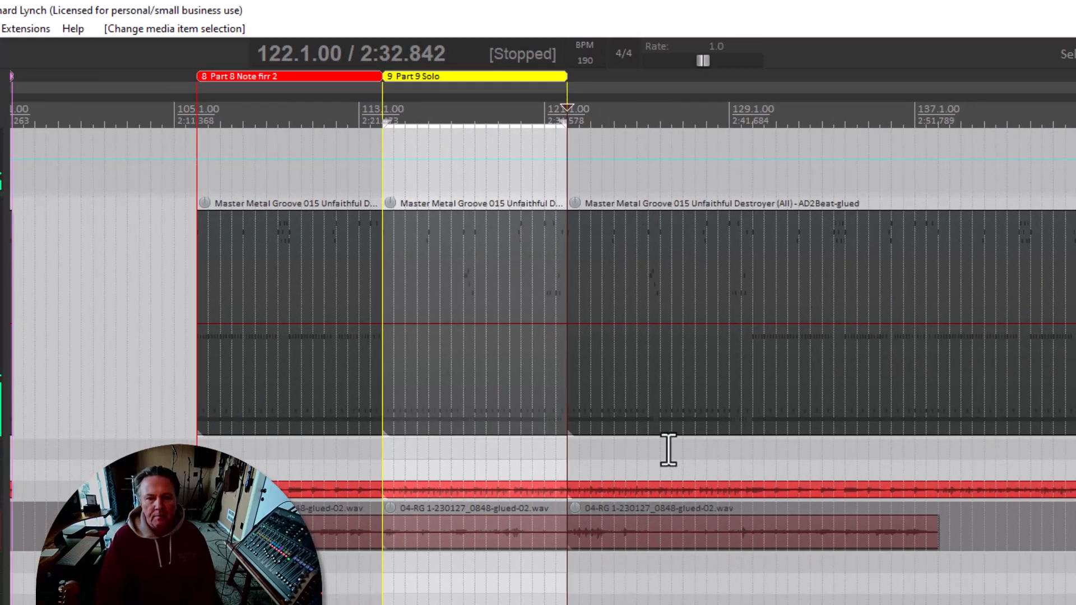
key("space")
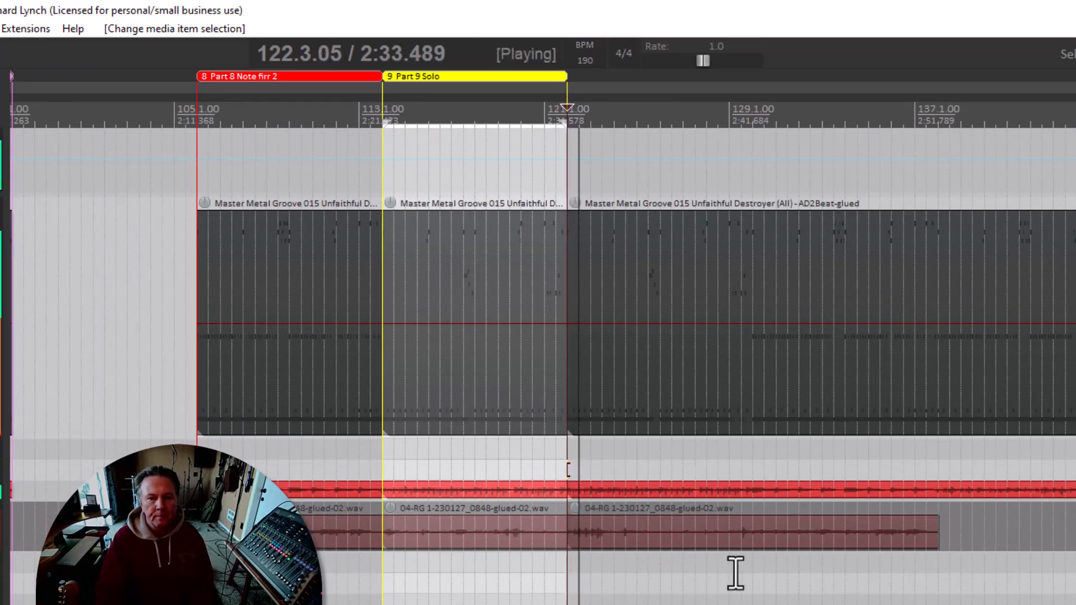
key("space")
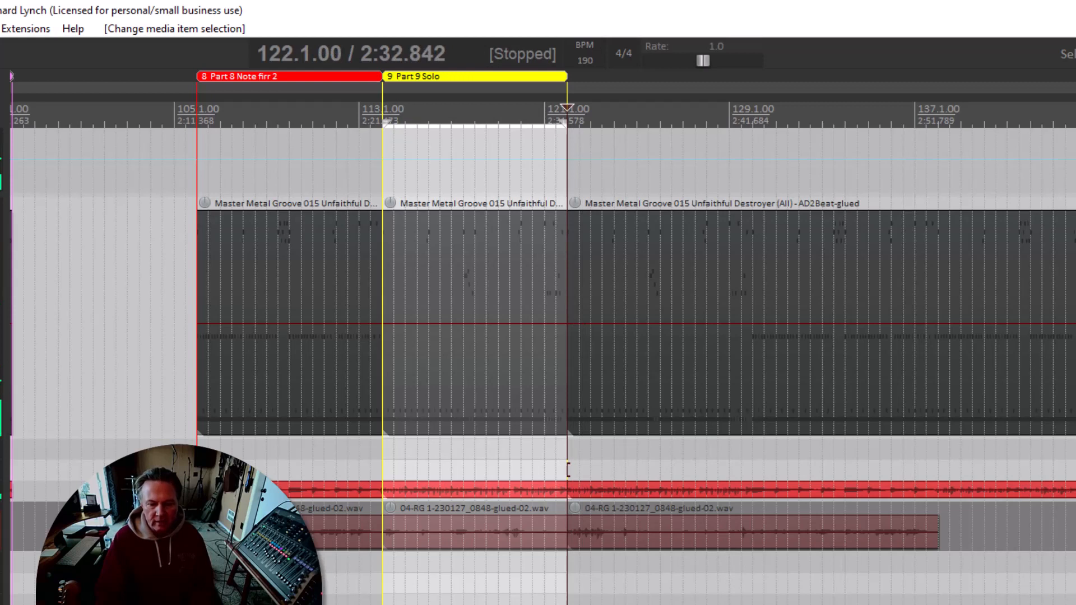
Step: Delete all items after 122.1.00, beyond the end of the "Part 9 Solo" region
scroll(538, 336, "down", 4)
left_click_drag(956, 604, 408, 197)
key("Delete")
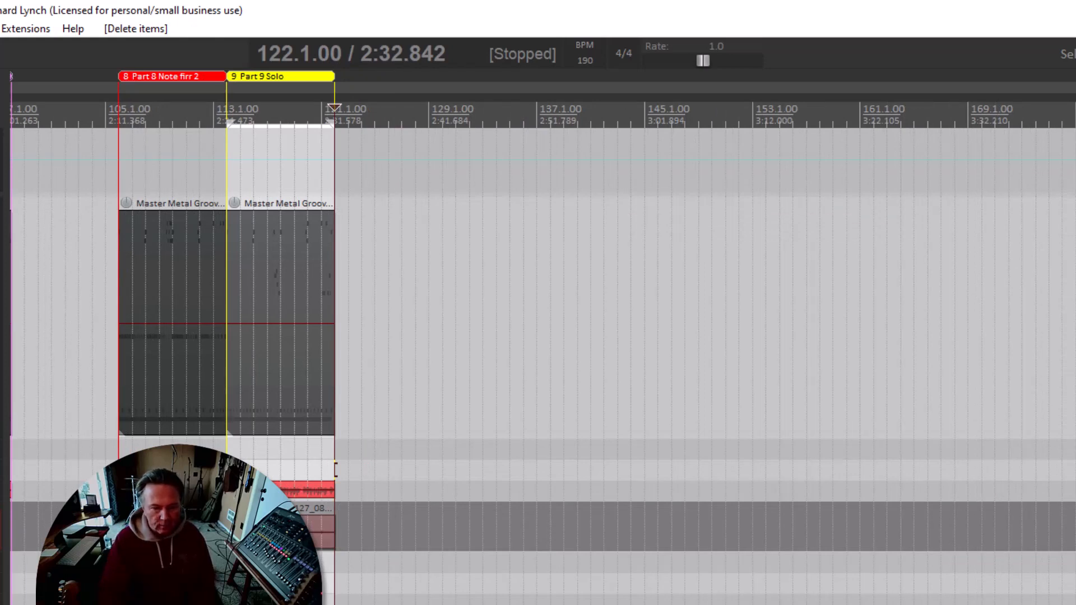
scroll(538, 336, "down", 5)
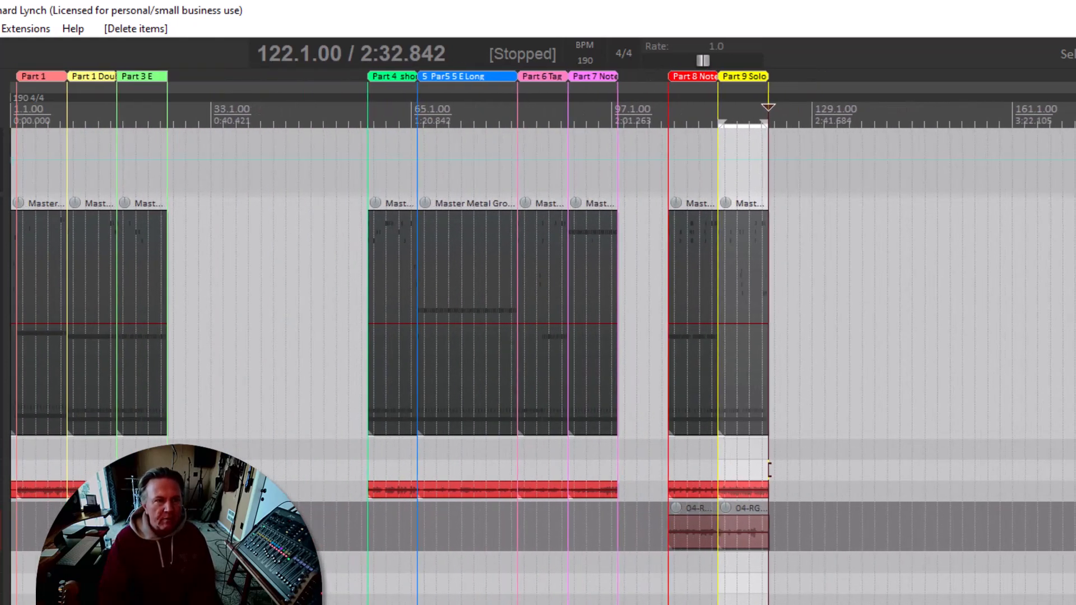
Step: Swap the second region with the "Part 3 E" region and restore their original order
scroll(538, 336, "up", 1)
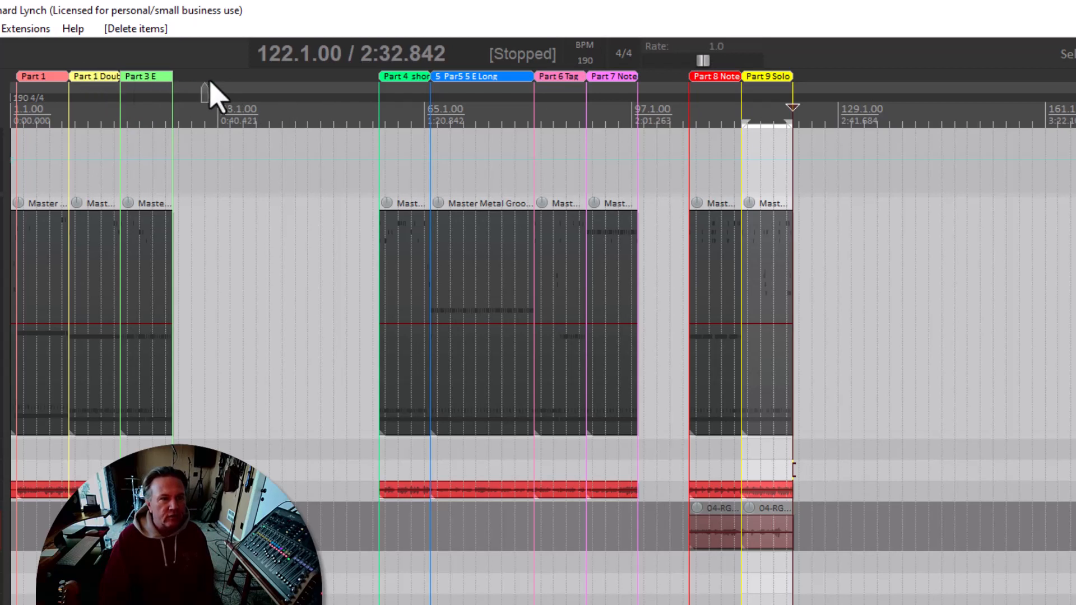
left_click_drag(210, 81, 168, 83)
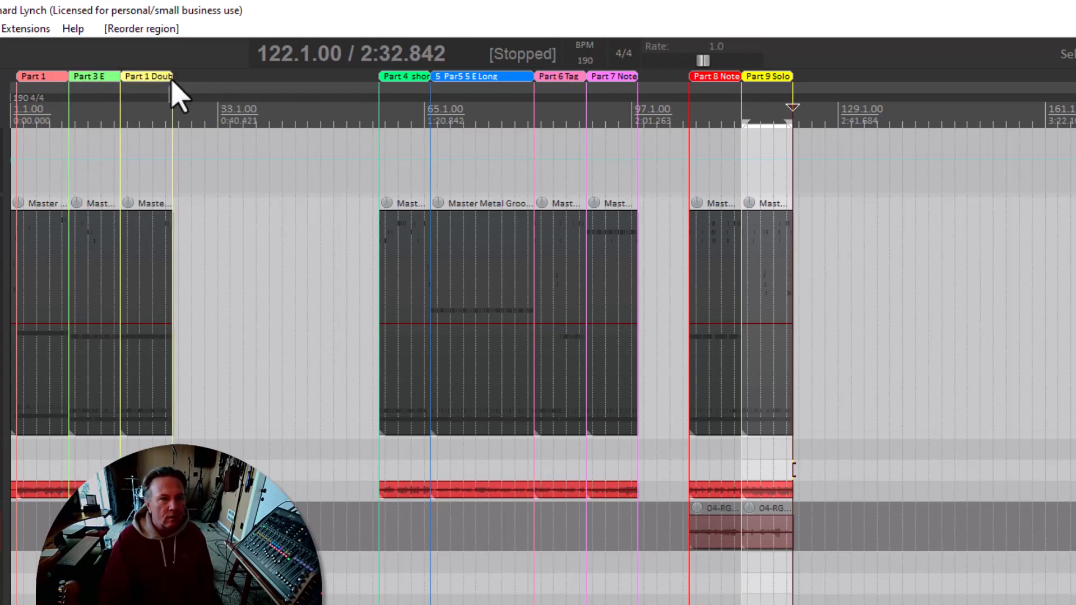
left_click_drag(172, 80, 84, 74)
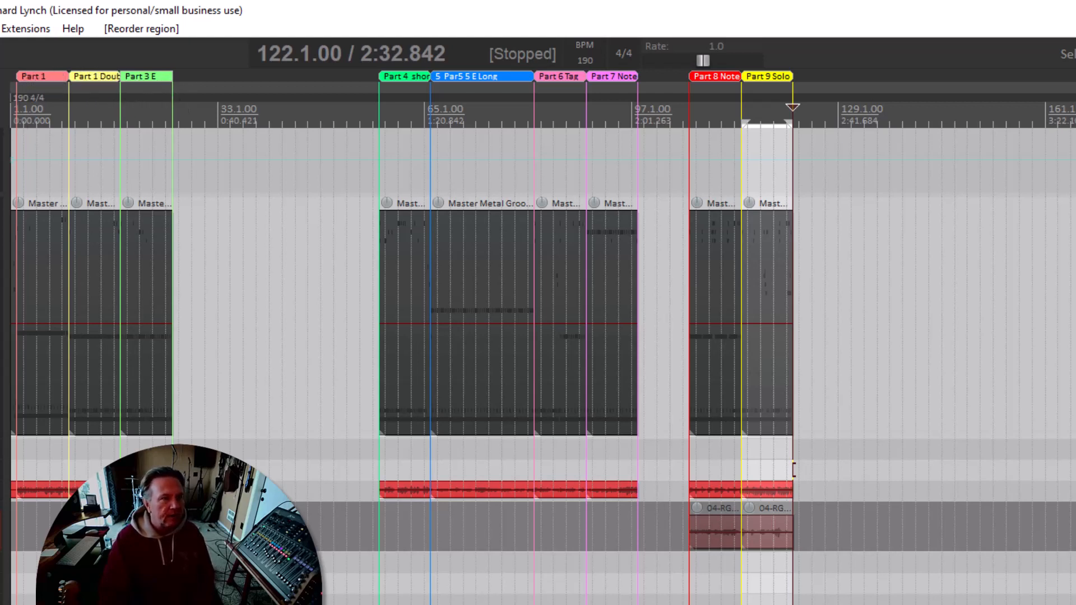
Step: Play from the project start, and from 17.1.00 to hear the transition into the "Part 3 E" region
key("Home")
key("space")
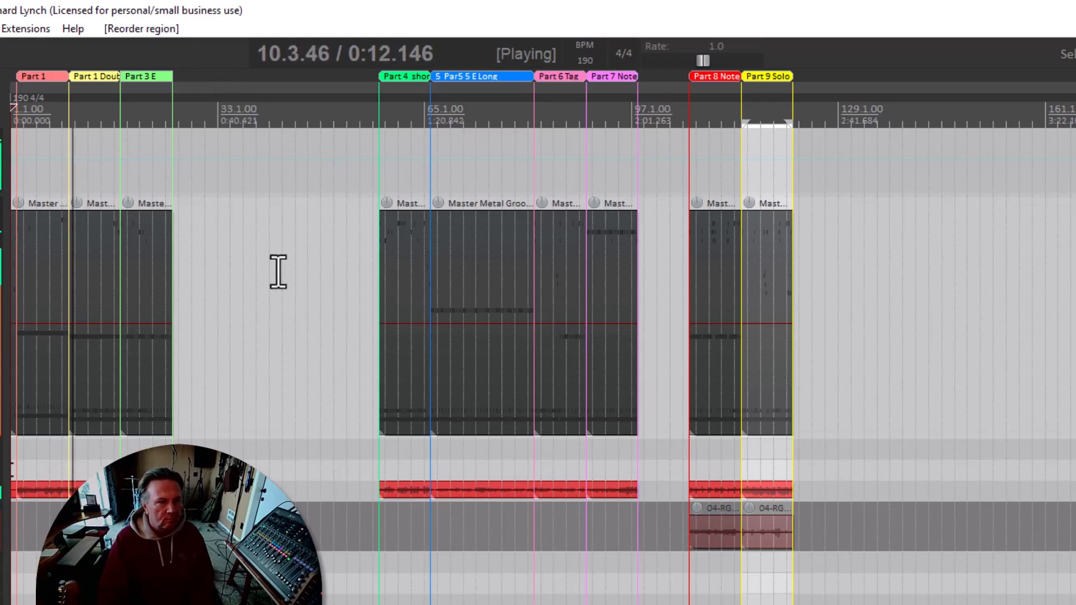
key("space")
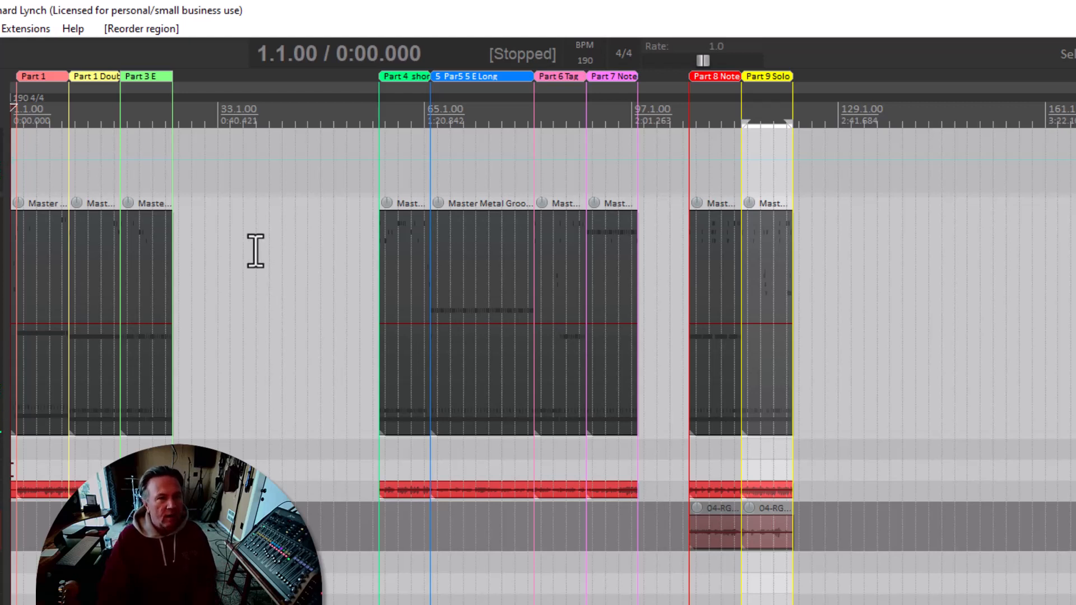
left_click(112, 178)
key("space")
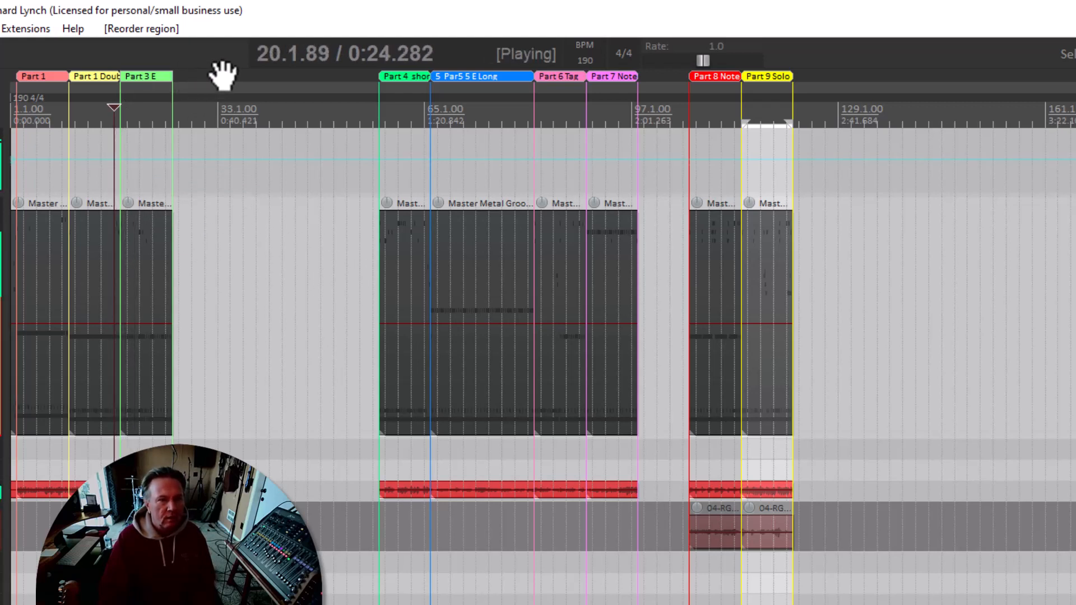
key("space")
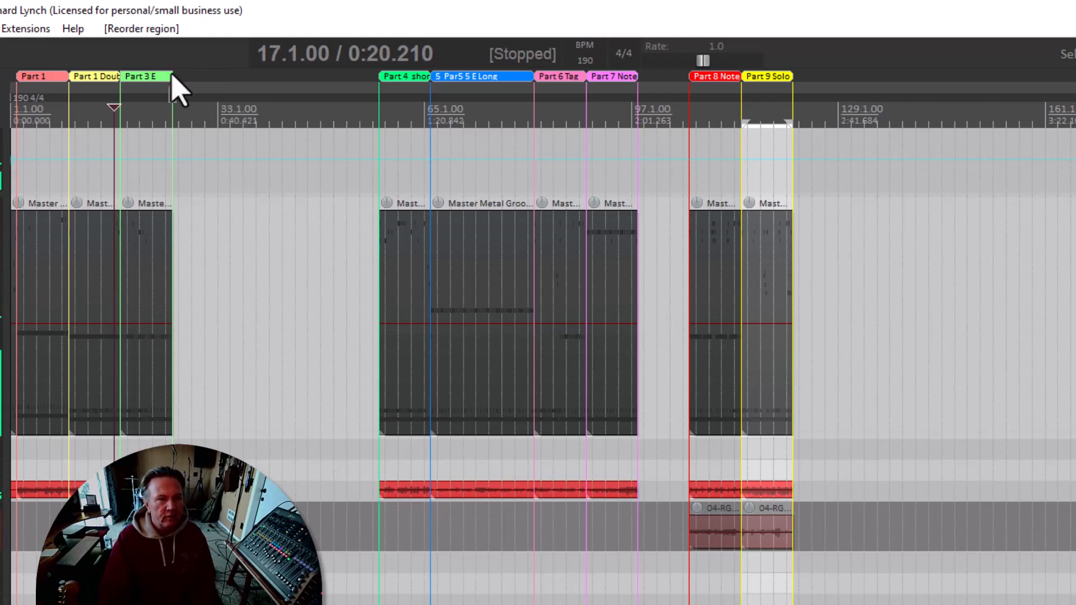
Step: Move the "Part 3 E" region away to 33.1.00, place the Part 4 region directly after the second region, and play from 17.1.00
left_click(268, 84)
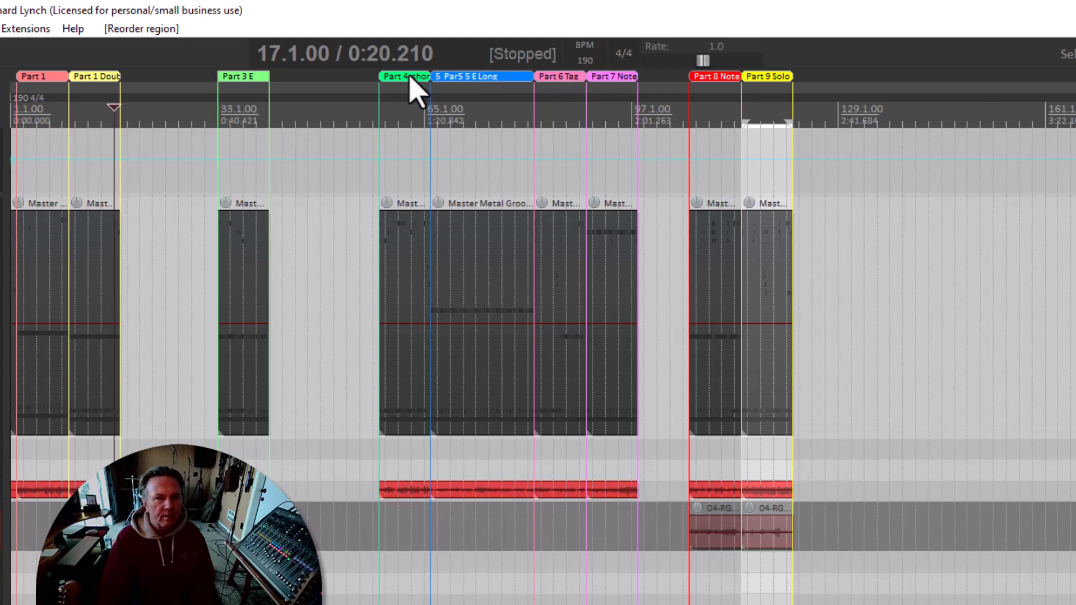
left_click_drag(409, 78, 124, 93)
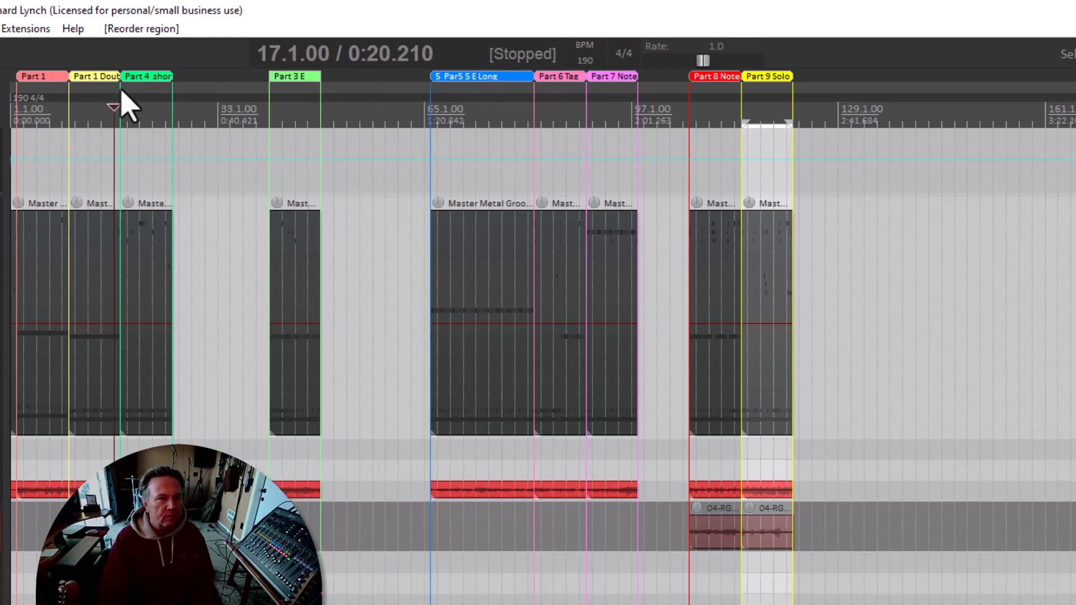
key("space")
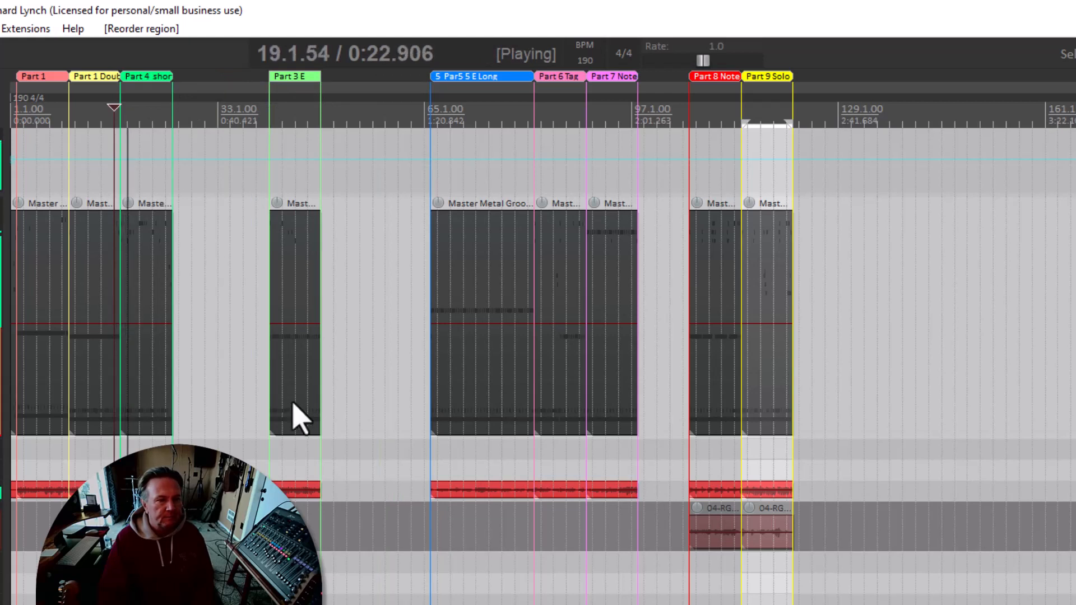
key("space")
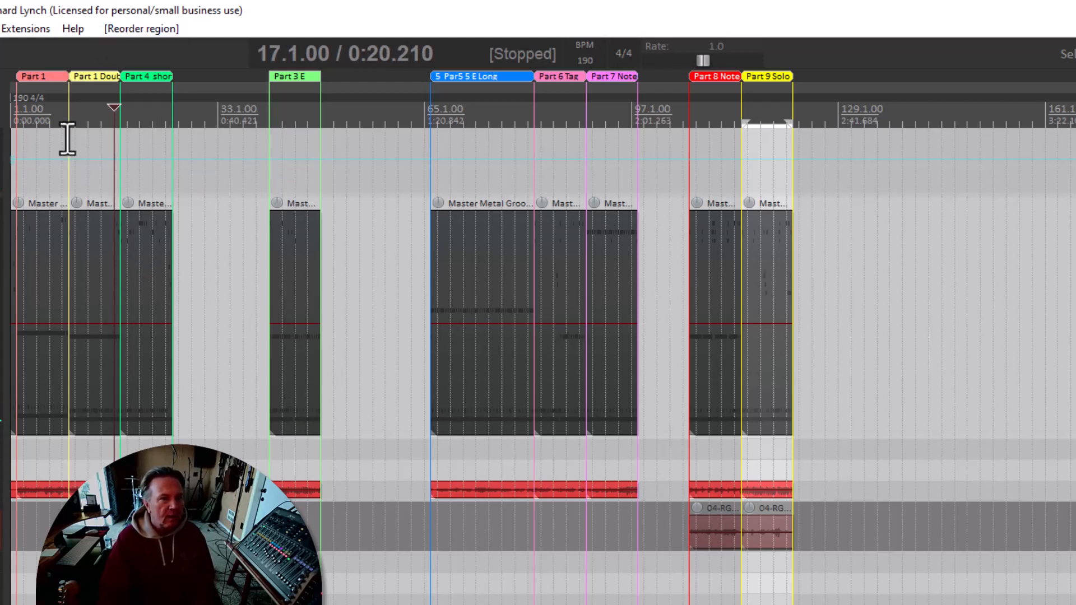
Step: Play the new order from 13.1.00 and move the "Part 3 E" region directly after the Part 4 region
left_click(93, 144)
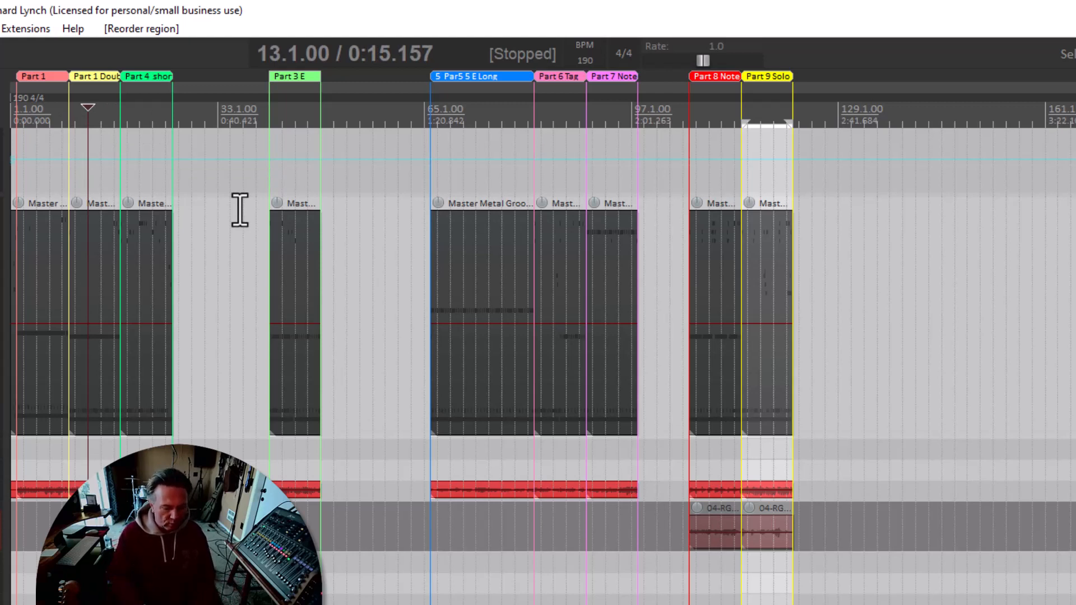
key("space")
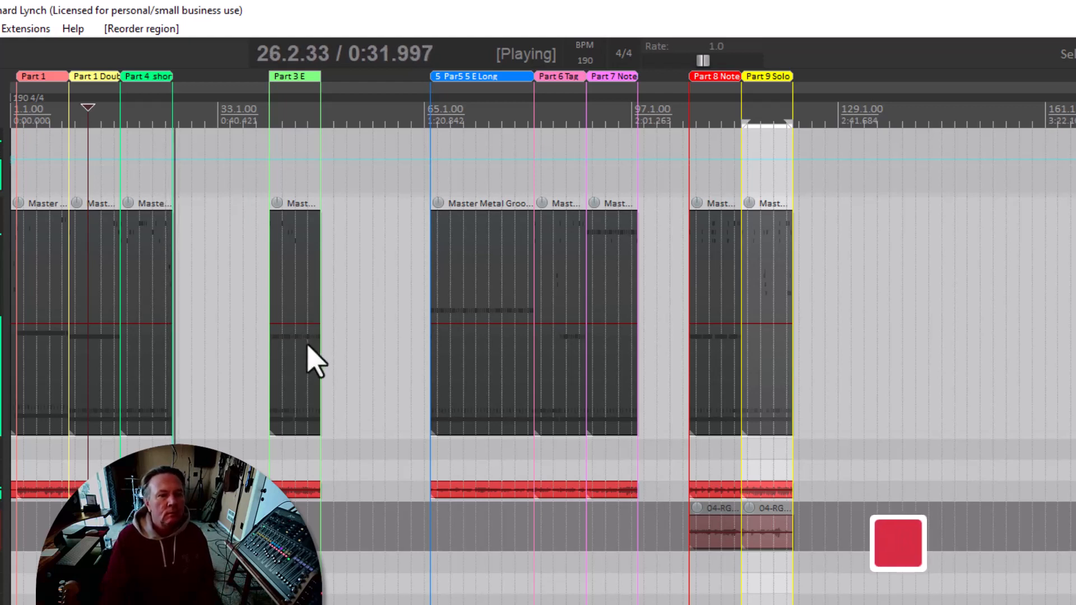
key("space")
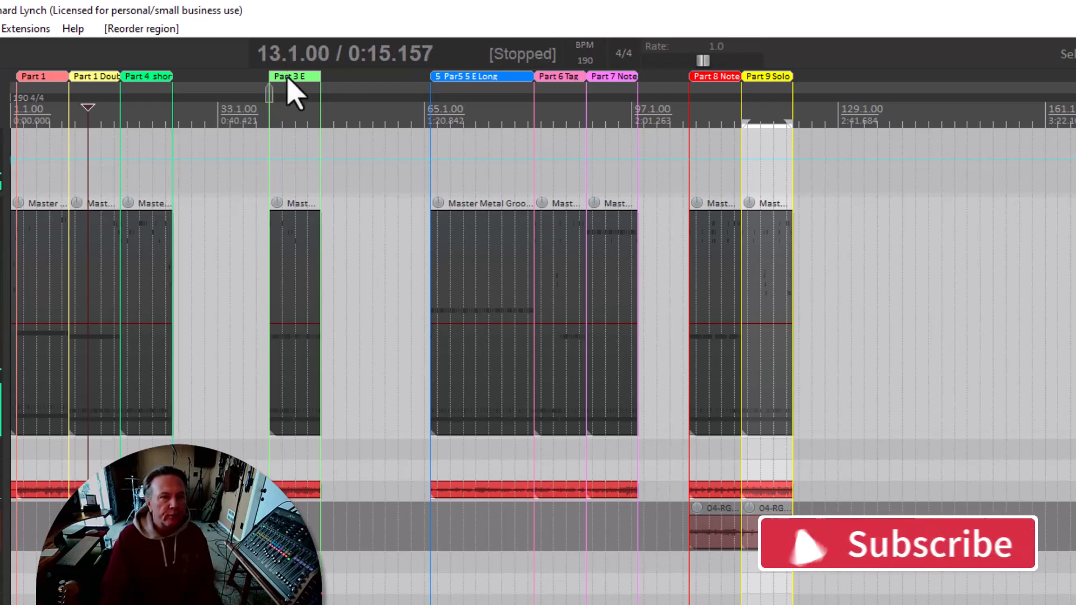
left_click_drag(173, 101, 175, 102)
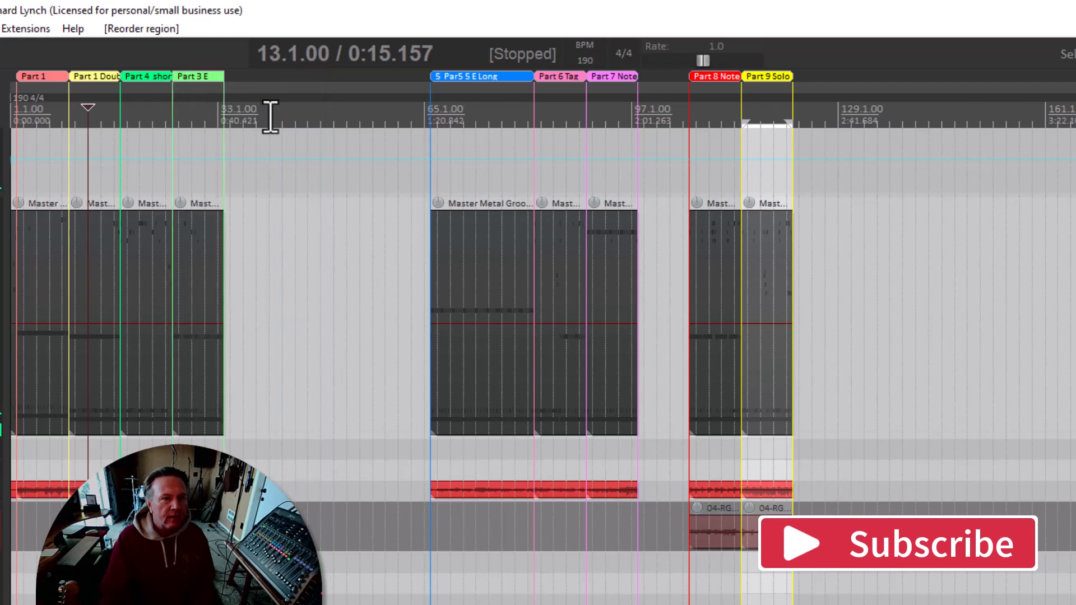
Step: Play from 23.1.00 to hear the transition from the Part 4 region into "Part 3 E"
left_click(153, 153)
key("space")
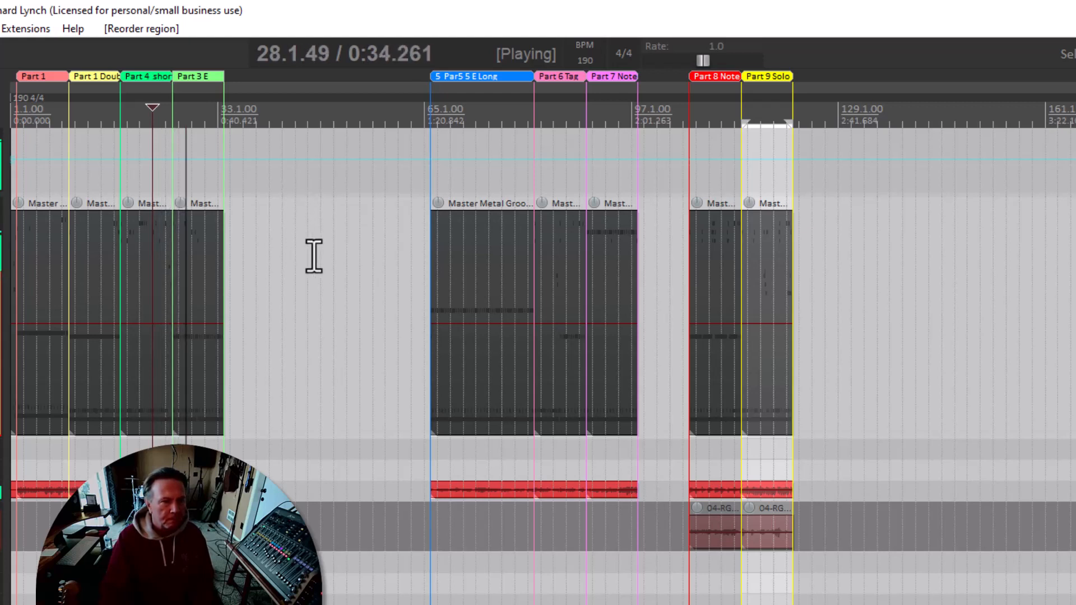
key("space")
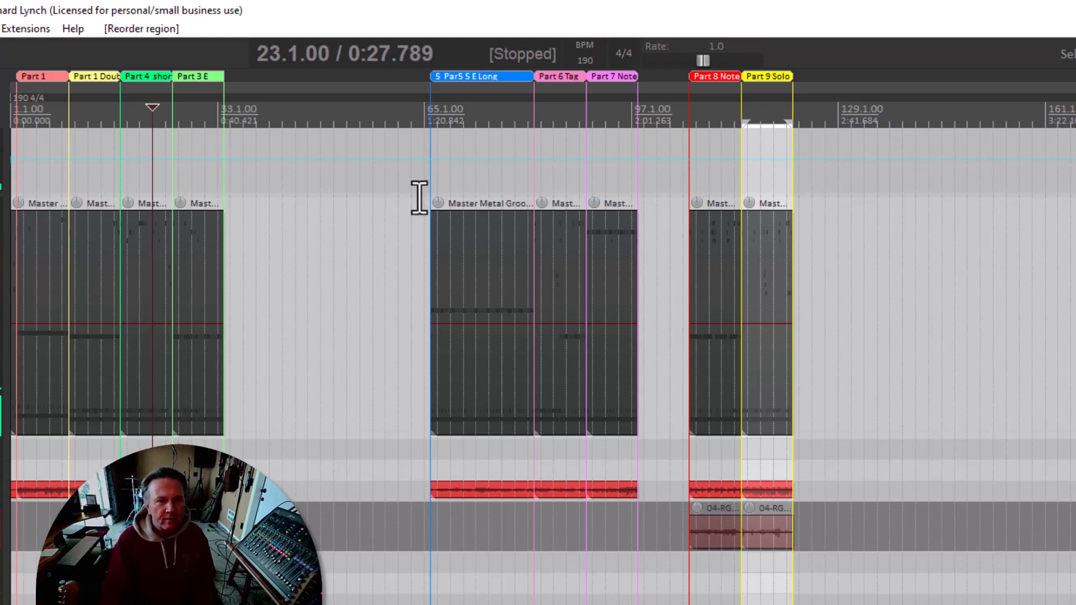
Step: Play the "Par5 5 E Long" section from 66.1.00
left_click(434, 218)
key("space")
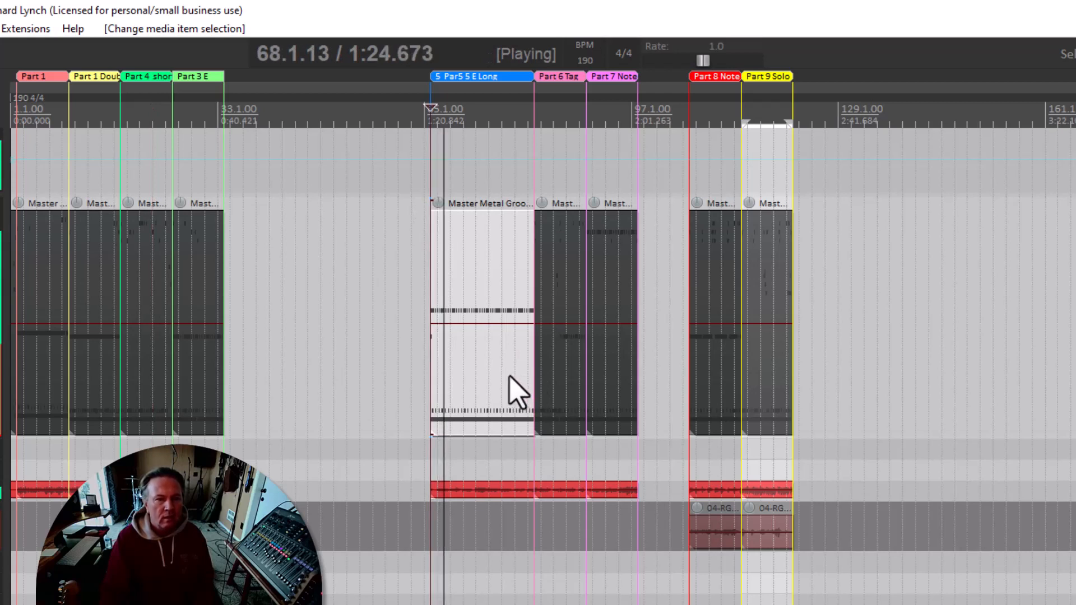
key("space")
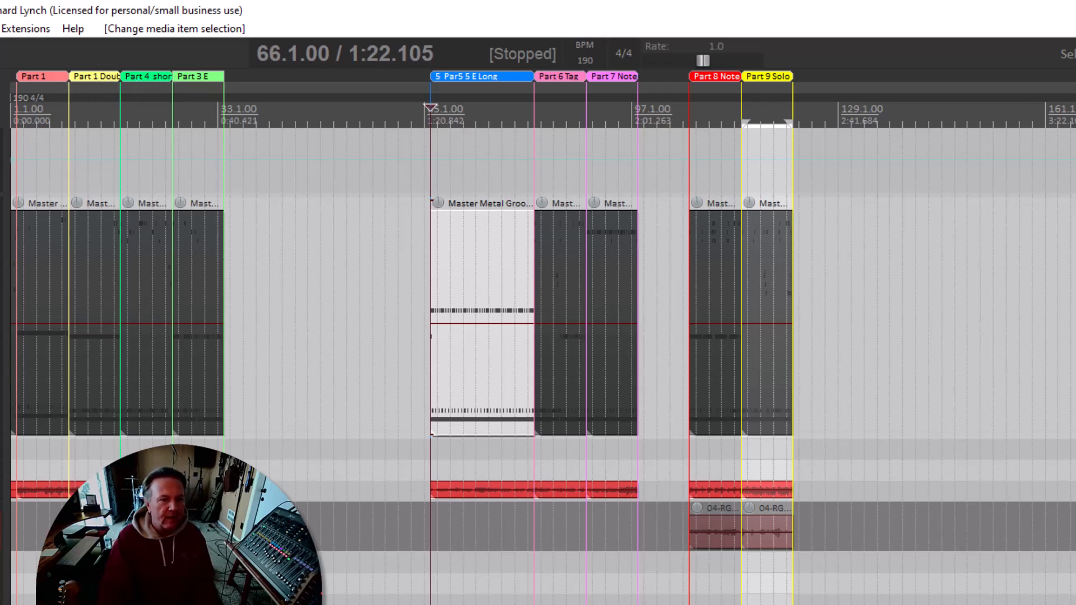
Step: Copy the items of the second, Part 4 and "Part 3 E" regions directly after the end of "Part 3 E"
left_click_drag(230, 486, 76, 188)
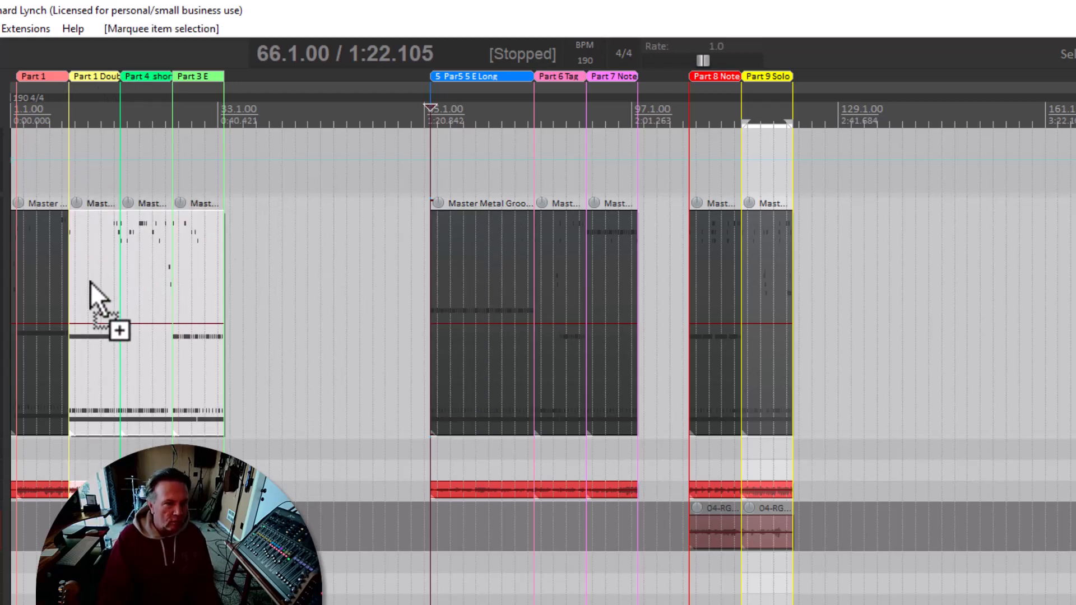
left_click_drag(85, 282, 233, 298)
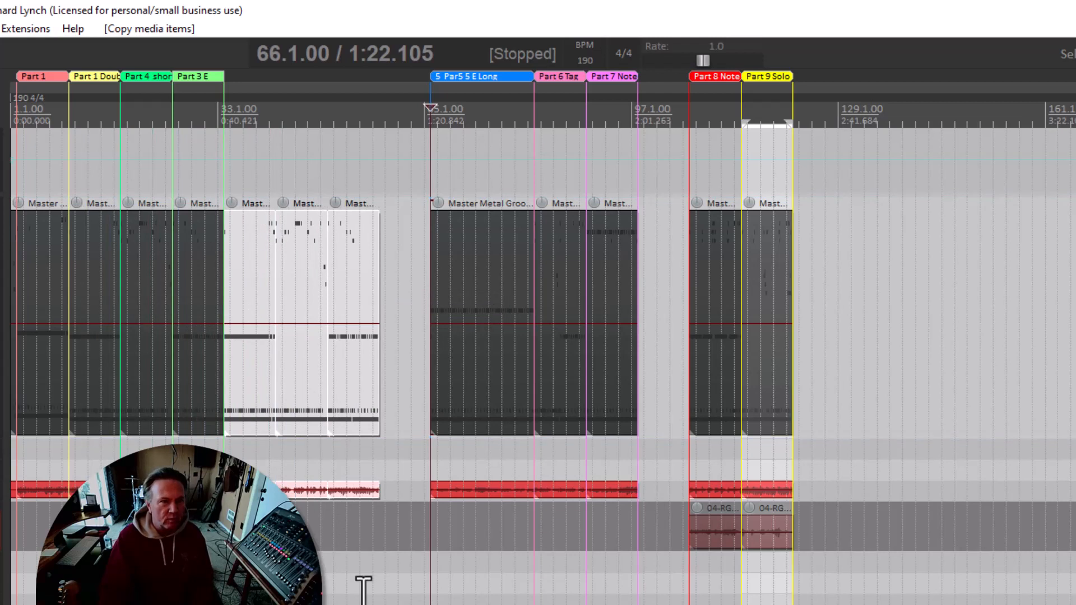
key("space")
key("space")
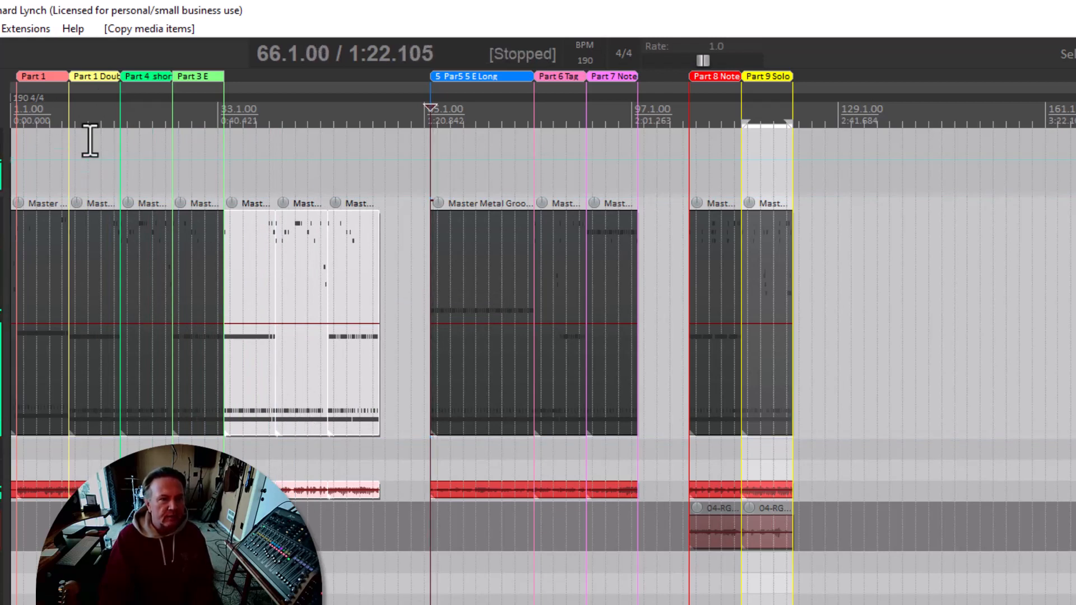
Step: Play from 31.1.00 through the transition into the copied items and undo the copying of those items
left_click(207, 188)
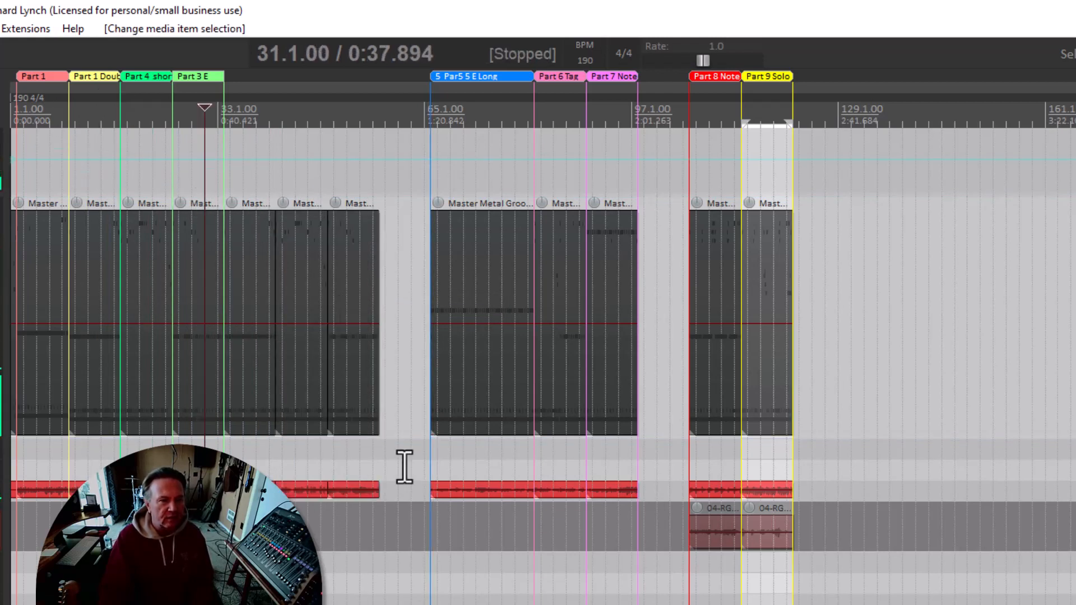
key("space")
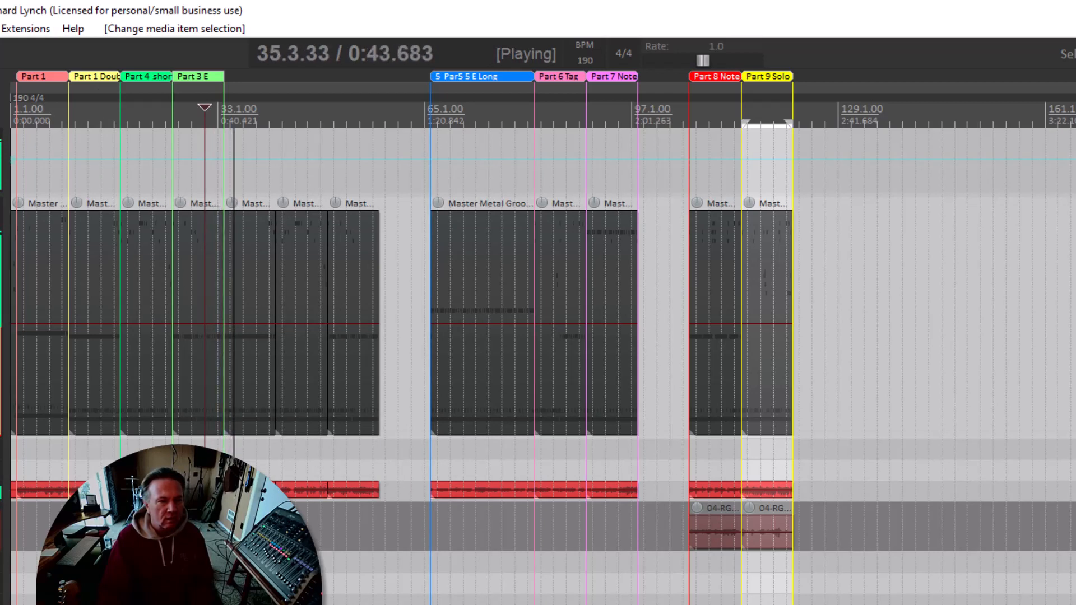
key("space")
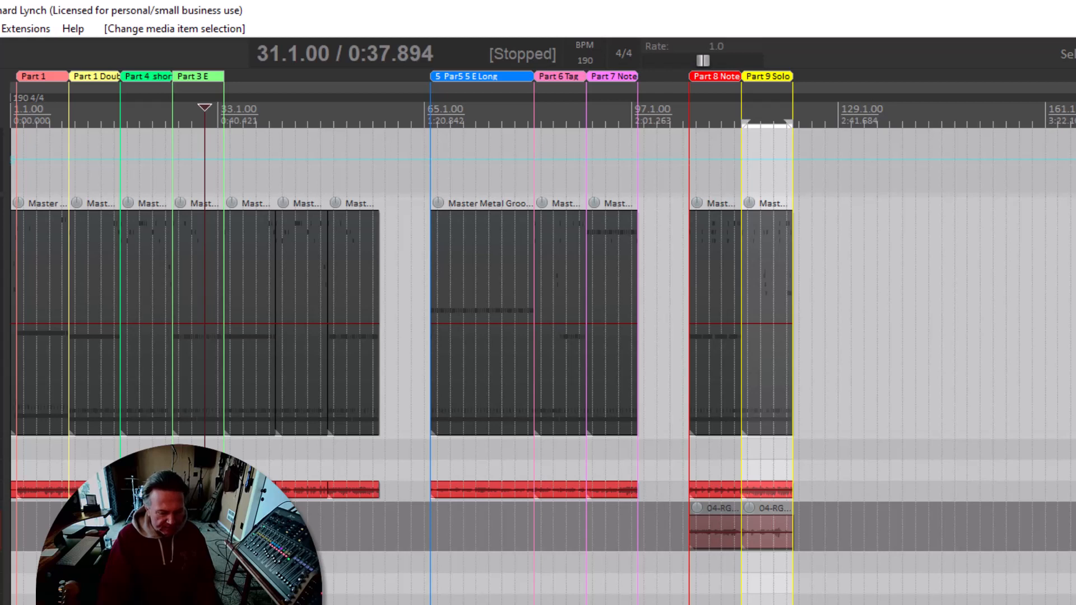
key("ctrl+z")
key("ctrl+z")
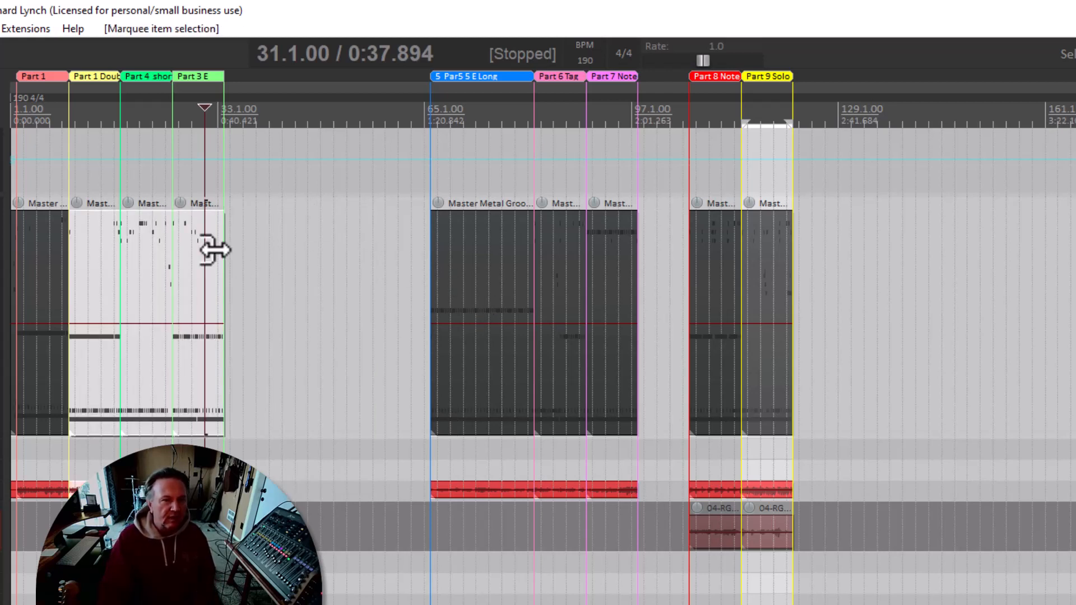
Step: Play the end of the "Part 3 E" region from 33.1.00 and move the "Part 7 Note" region directly after "Part 3 E"
left_click(229, 208)
key("space")
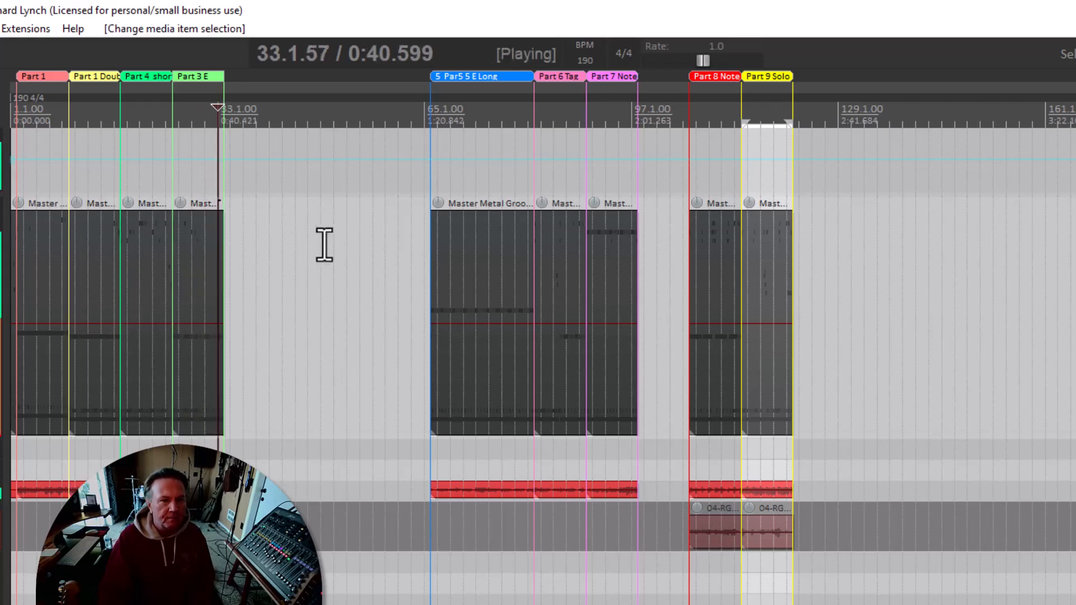
key("space")
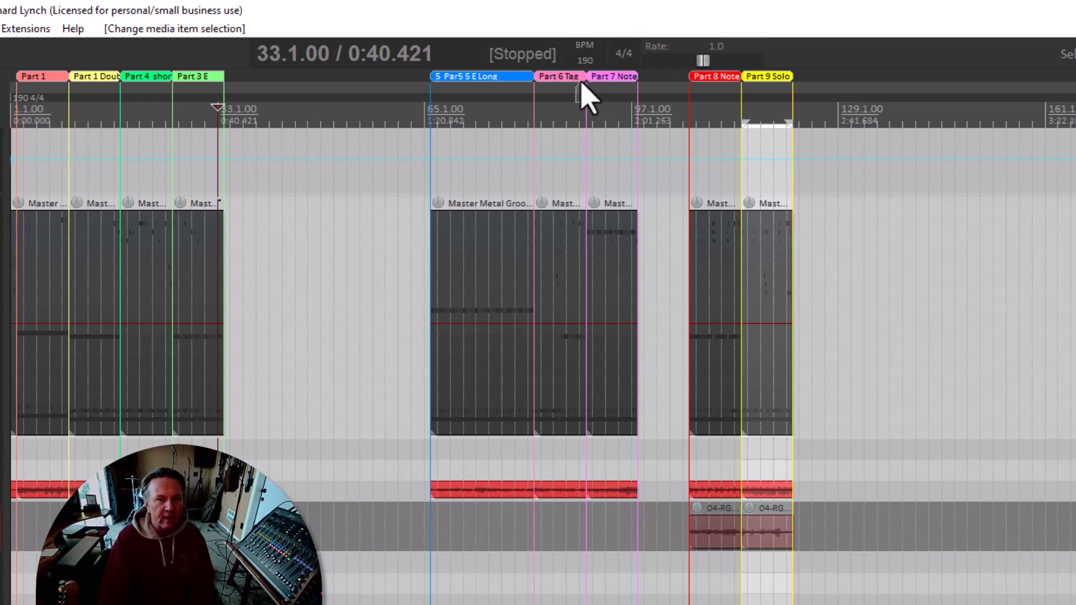
left_click_drag(439, 100, 211, 133)
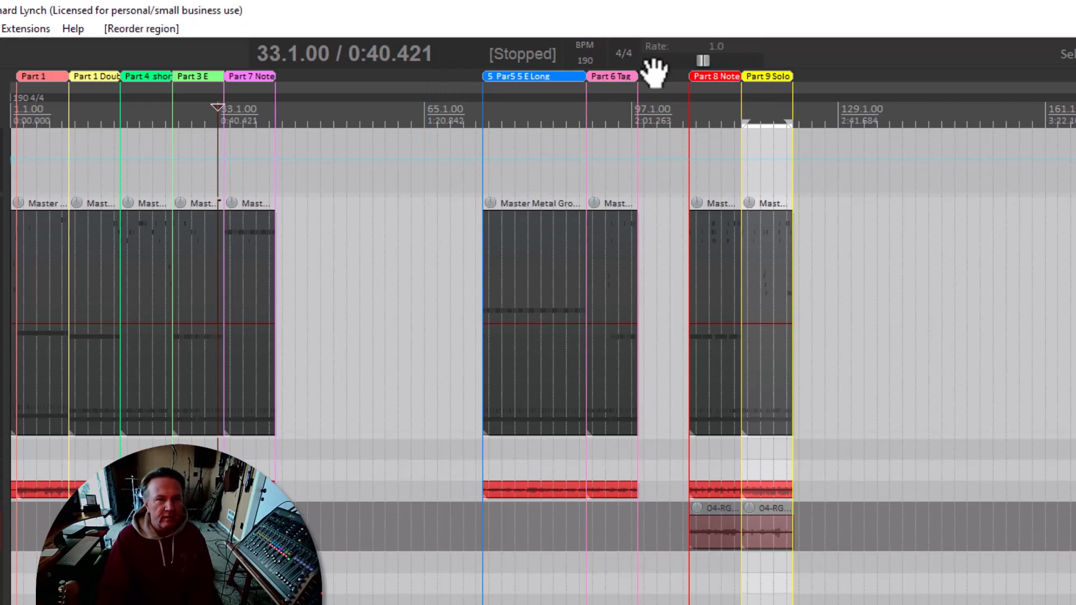
Step: Play from 31.1.00 to hear the transition from "Part 3 E" into the "Part 7 Note" region
left_click(204, 161)
key("space")
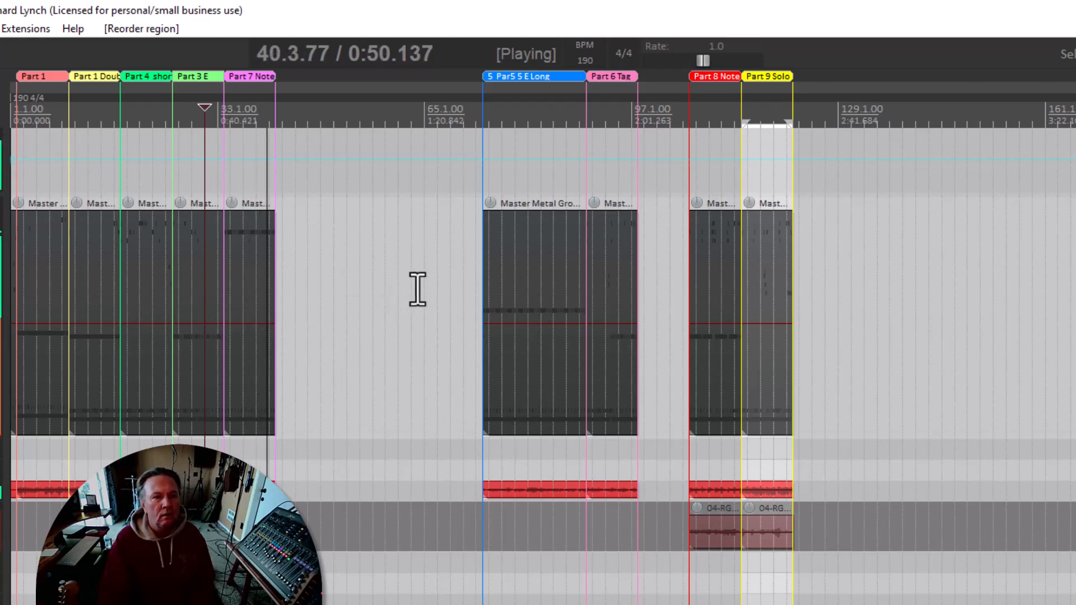
key("space")
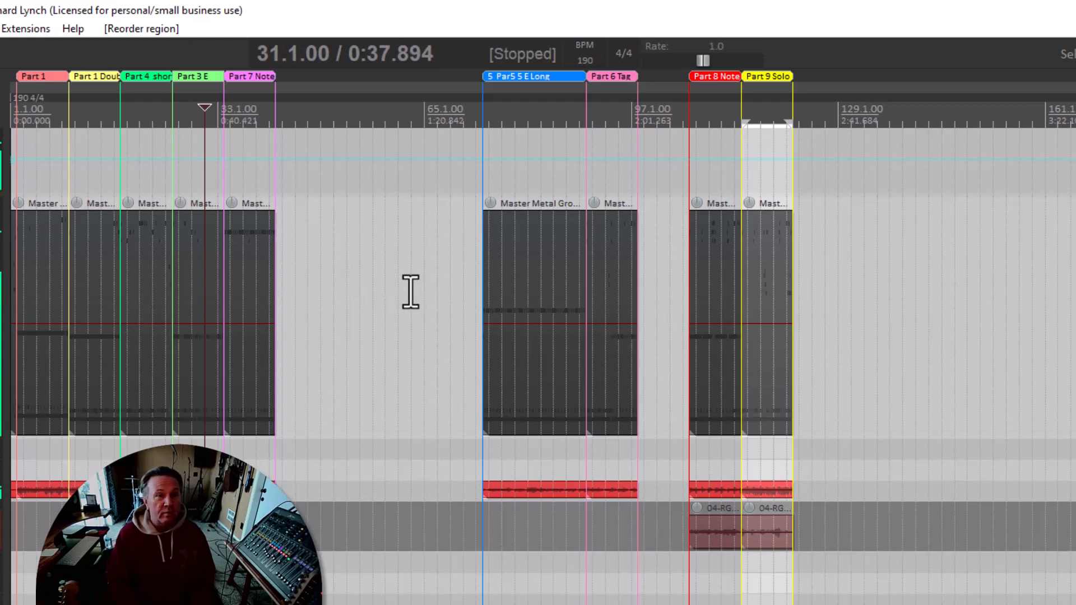